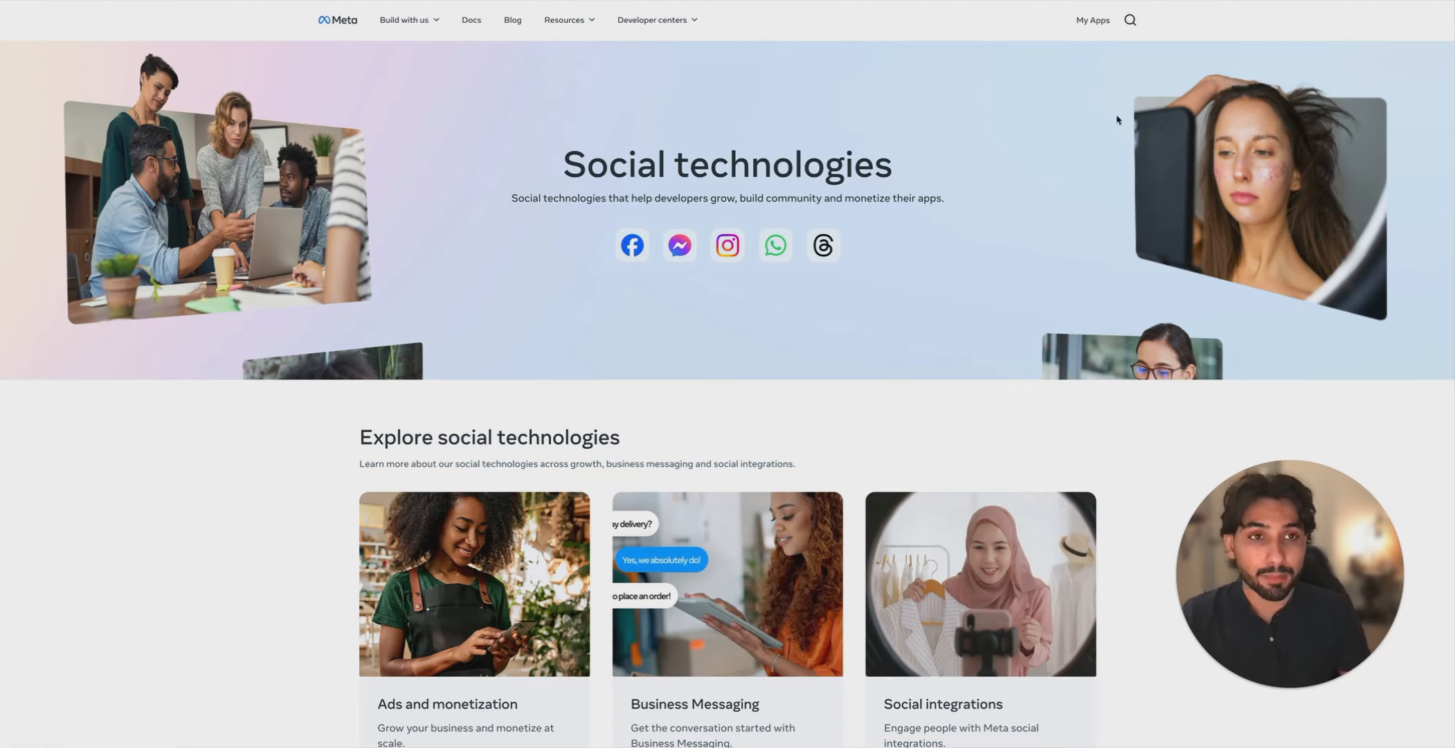
# - Start a new developer app named 'N8N tutorial'
pyautogui.click(1100, 23)
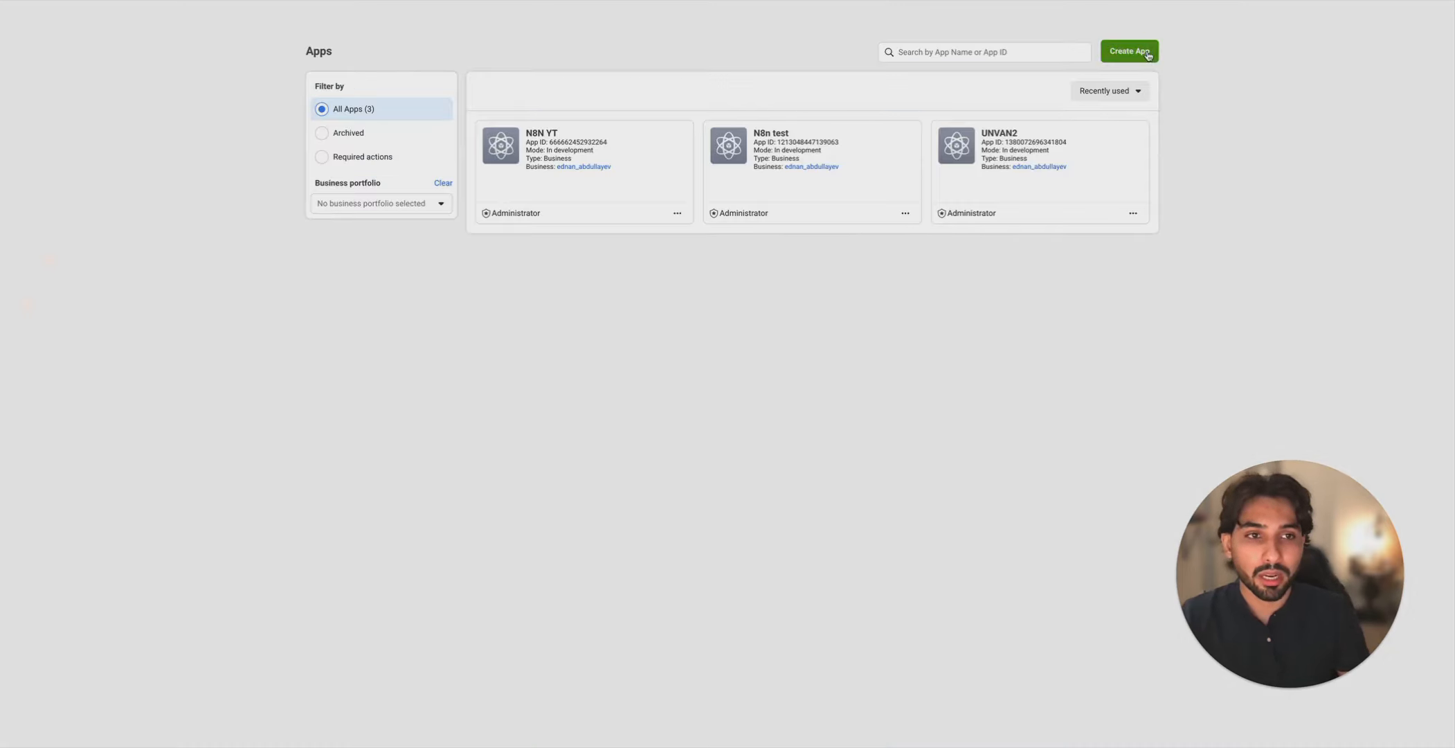
pyautogui.click(1147, 56)
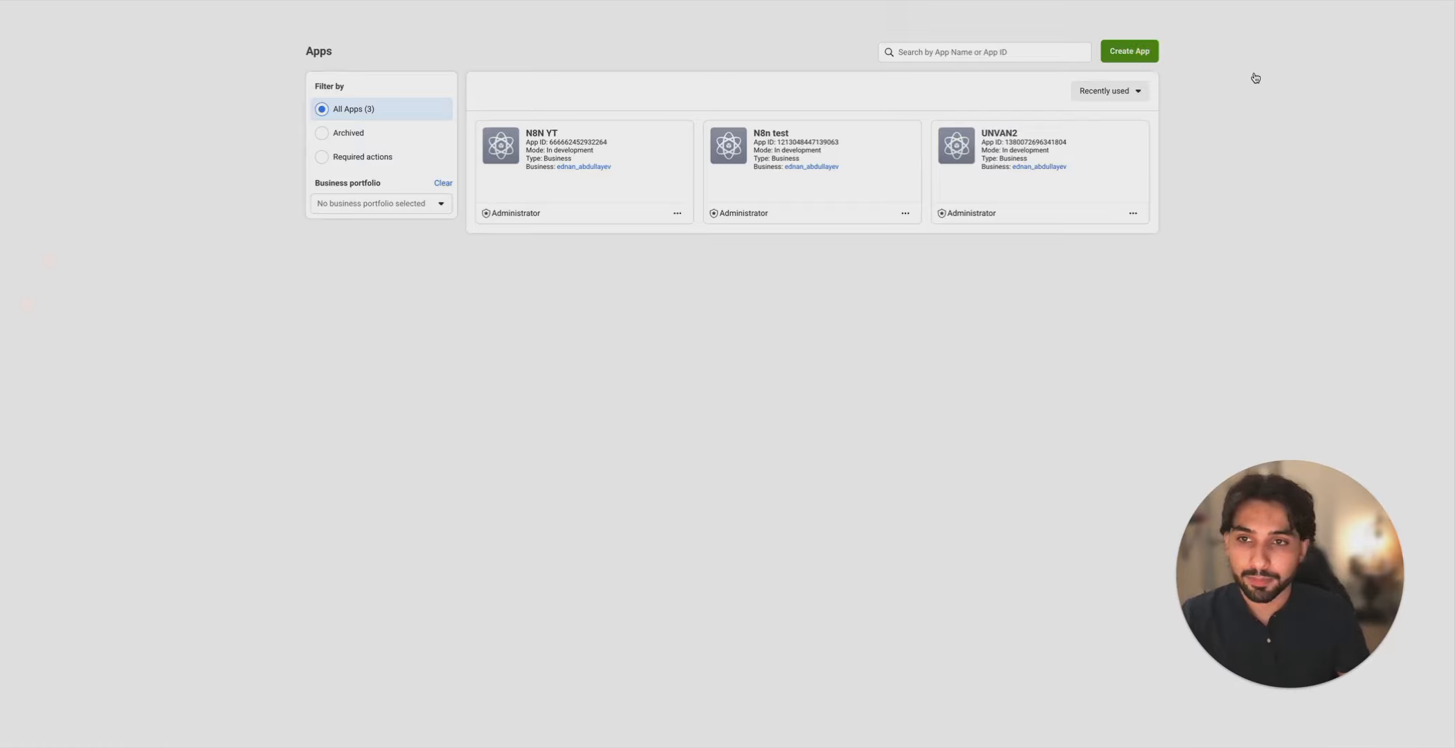
pyautogui.click(700, 127)
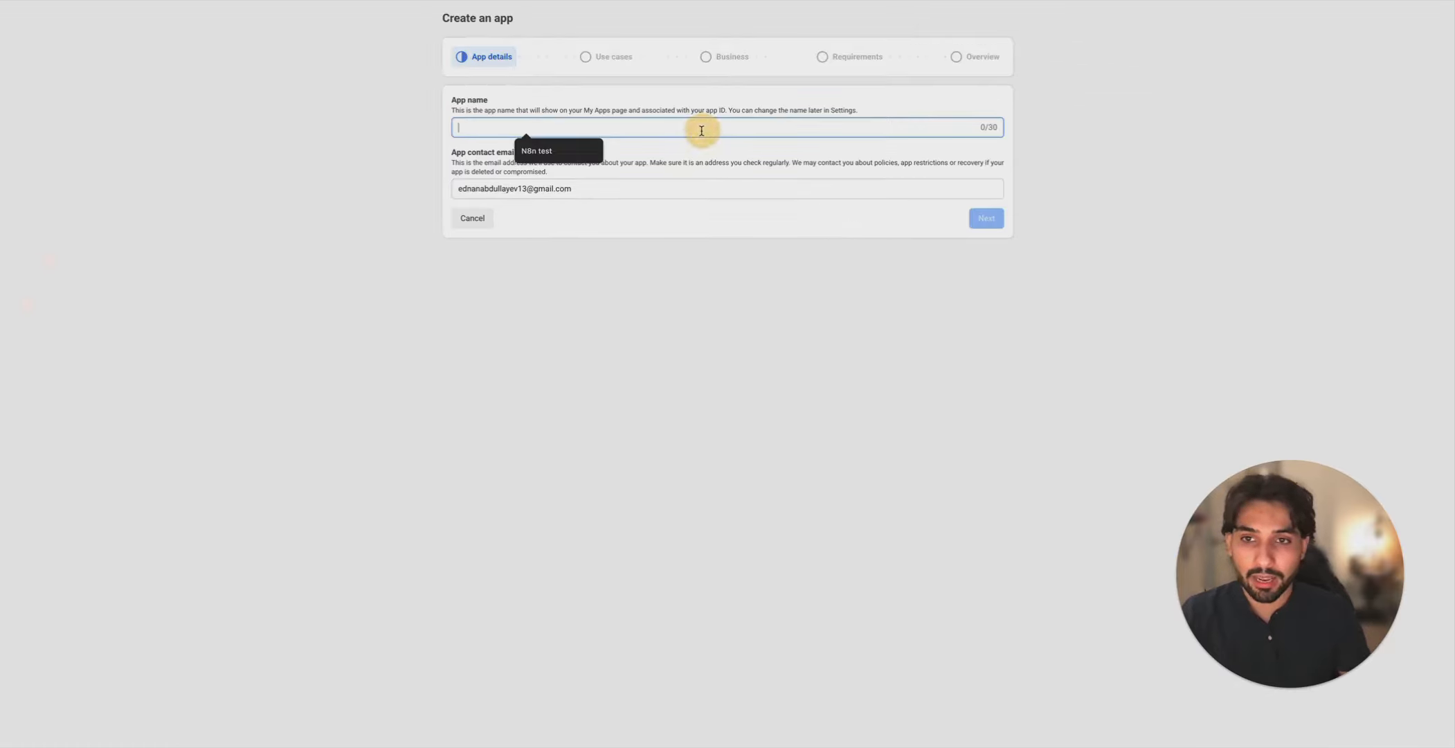
pyautogui.write('N8N')
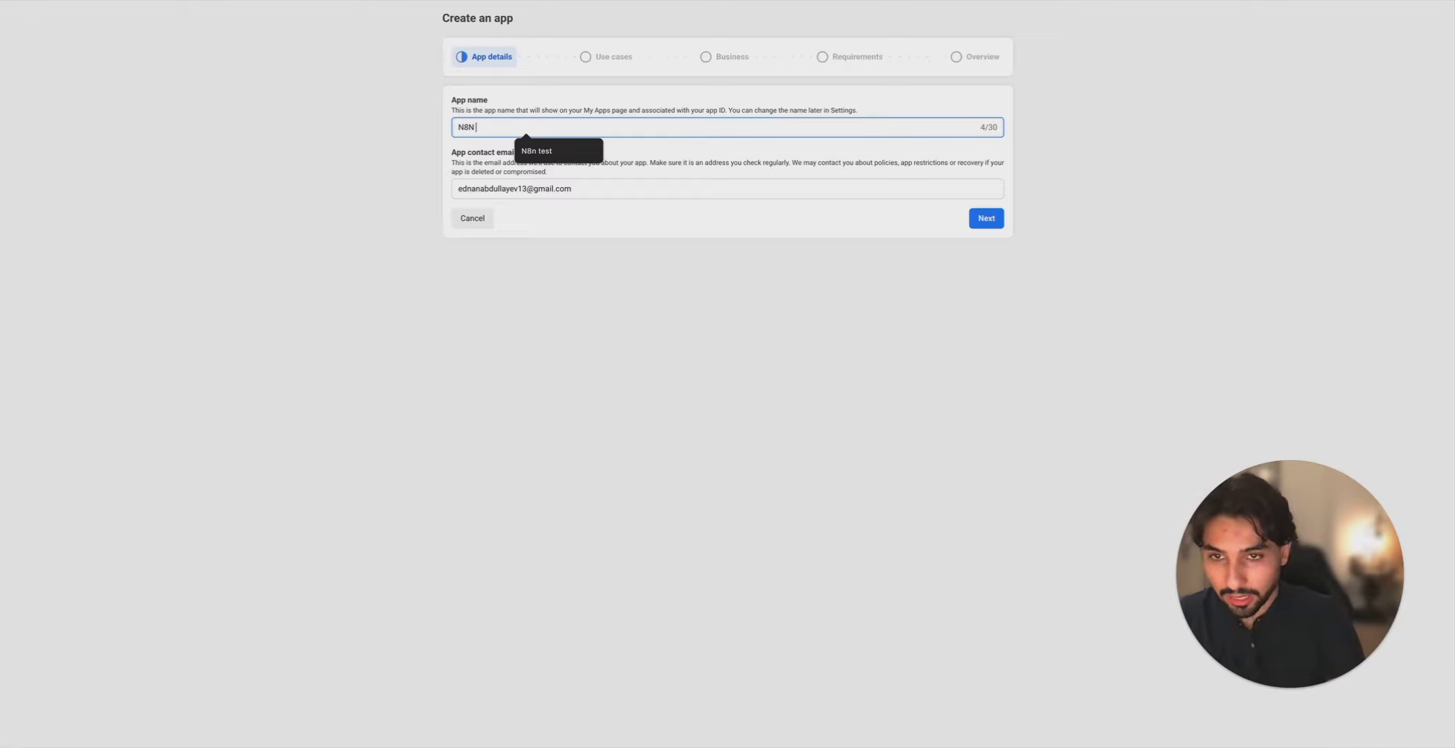
pyautogui.write(' tutorial')
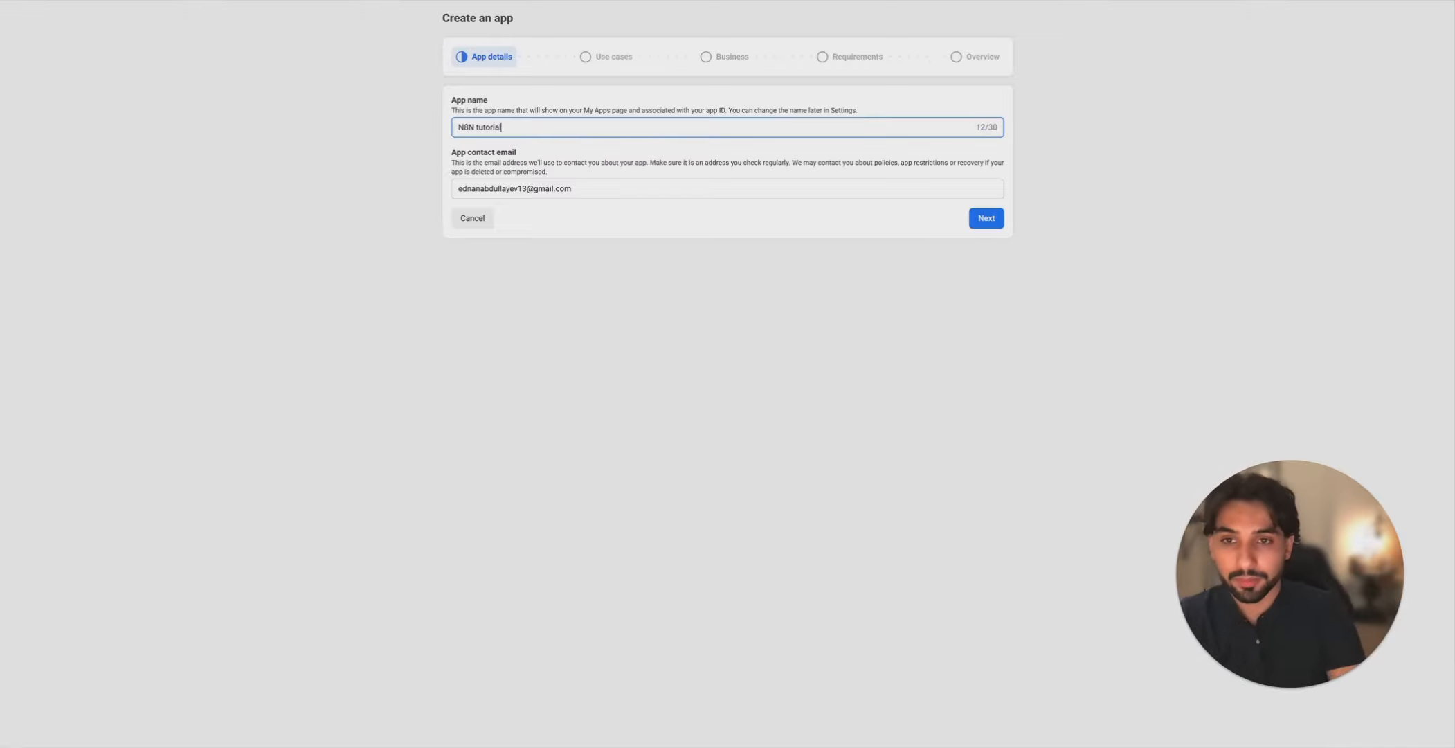
pyautogui.click(977, 219)
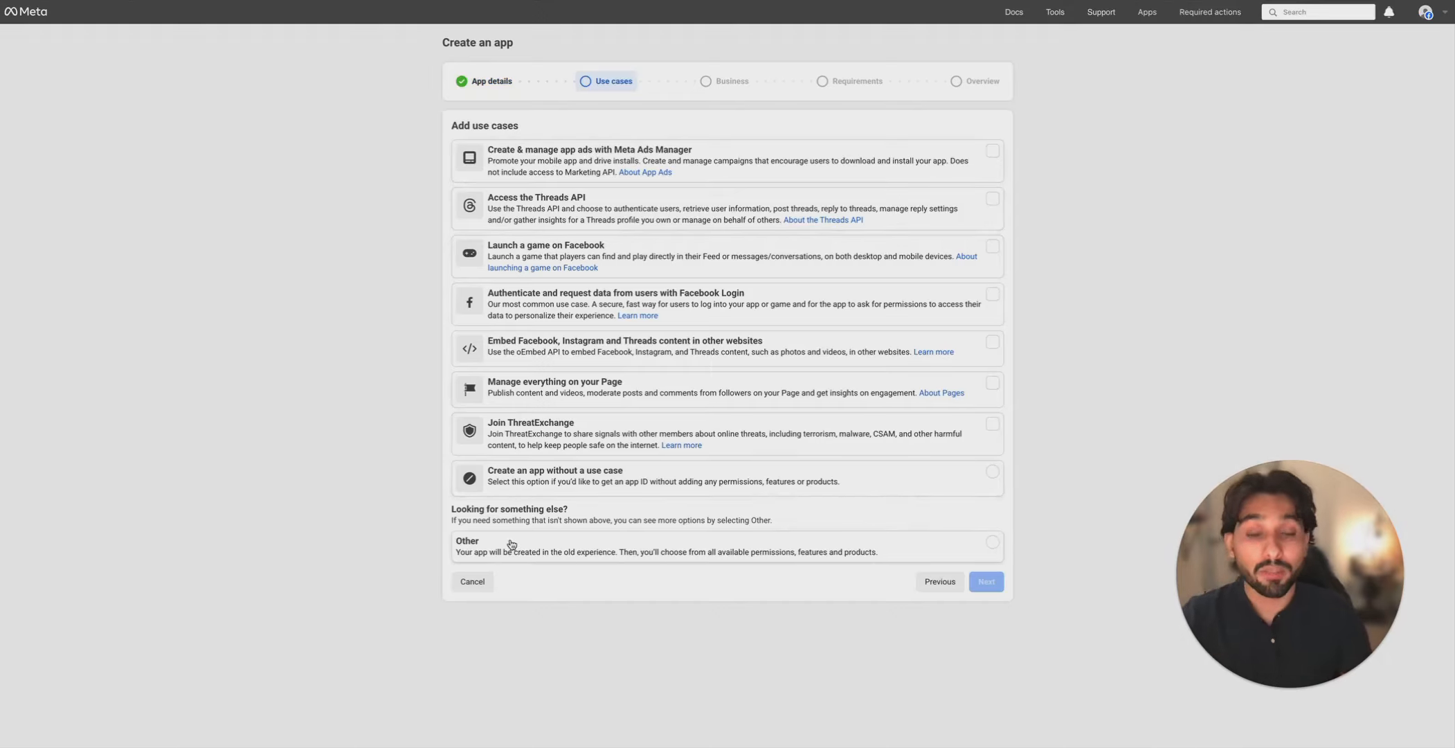
# - Choose the Other use case and Business app type, then create the app
pyautogui.click(477, 554)
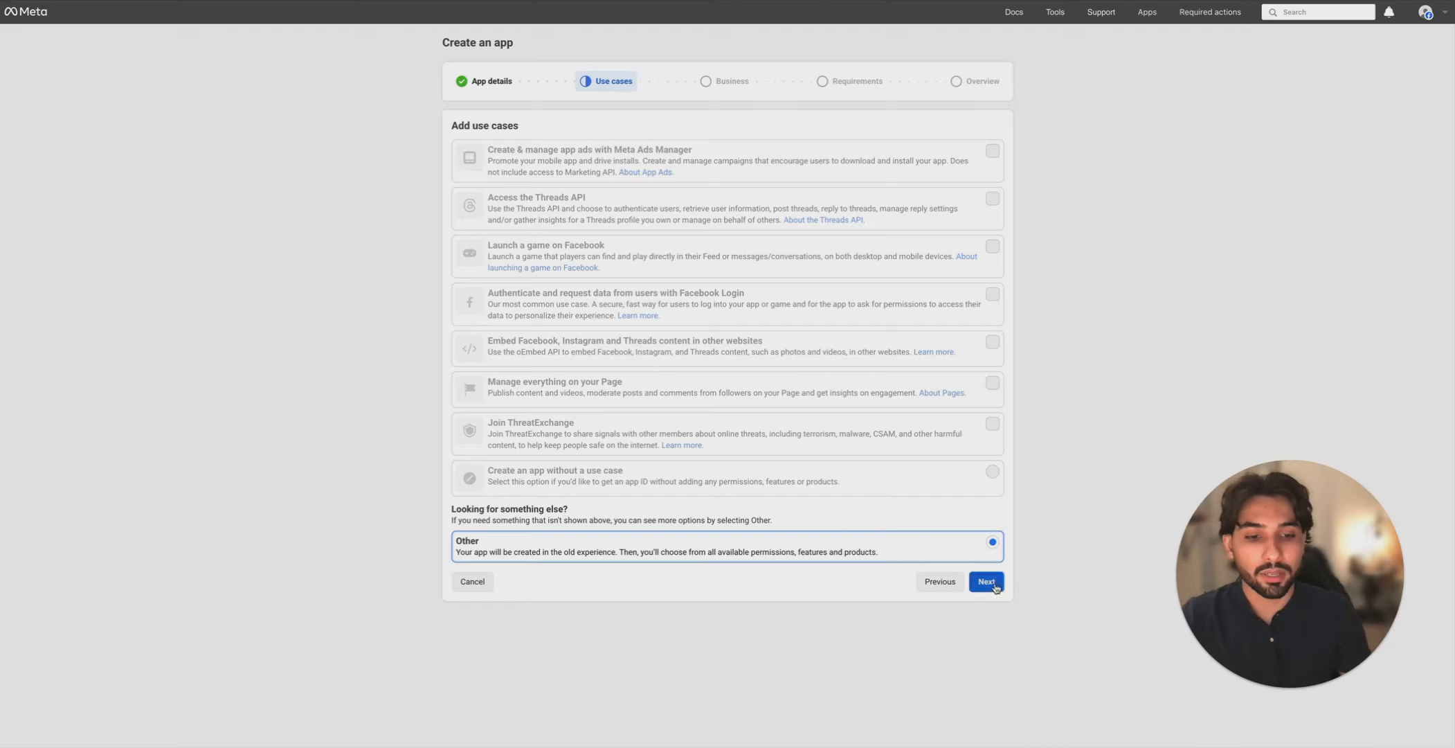
pyautogui.click(994, 585)
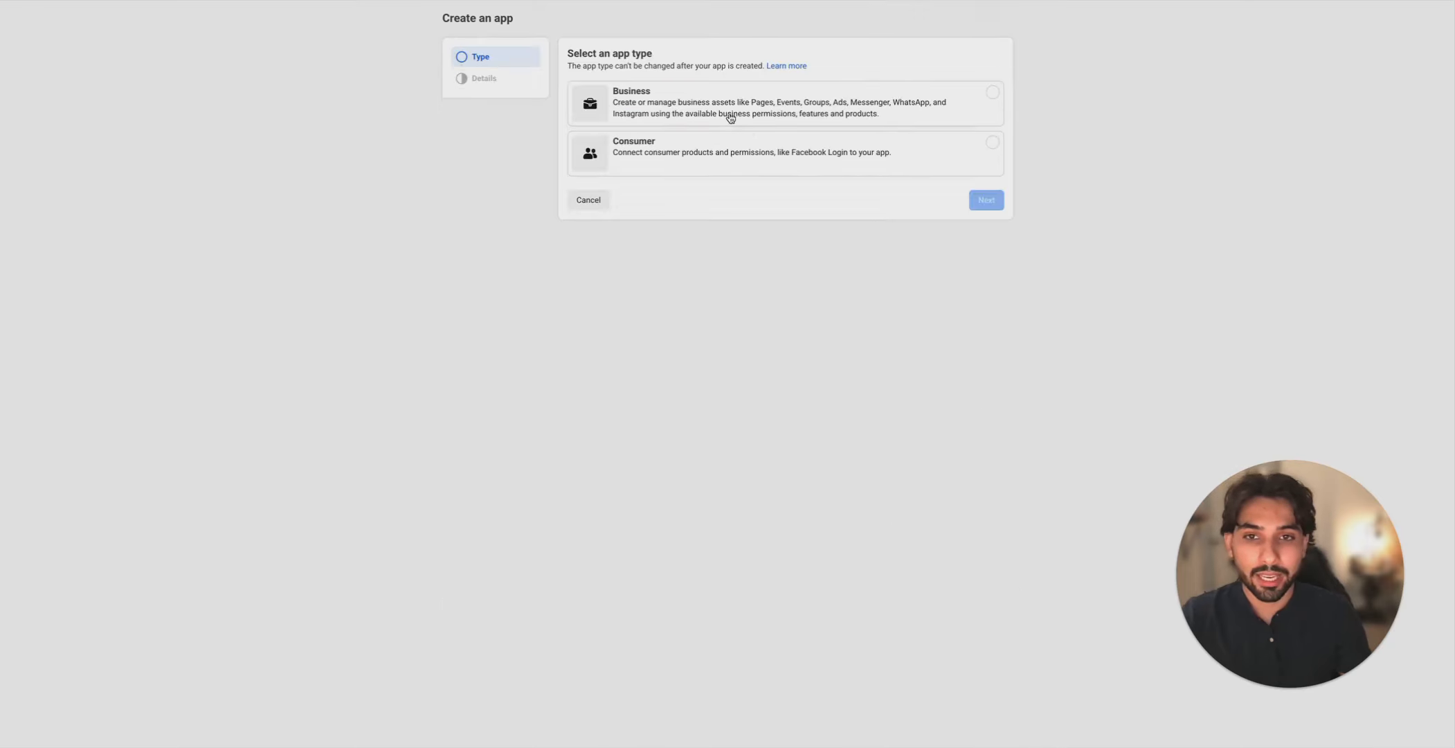
pyautogui.scroll(1, 730, 117)
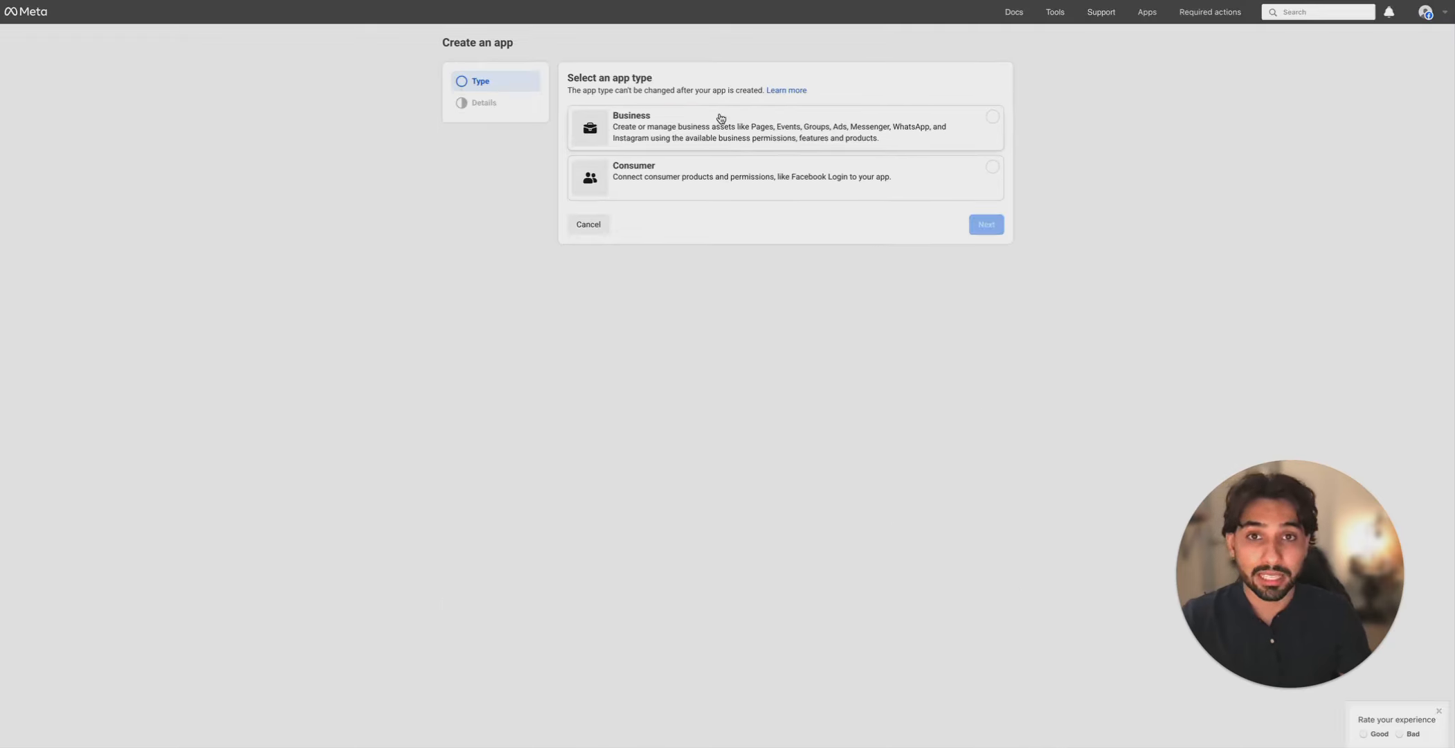
pyautogui.click(722, 121)
pyautogui.click(986, 223)
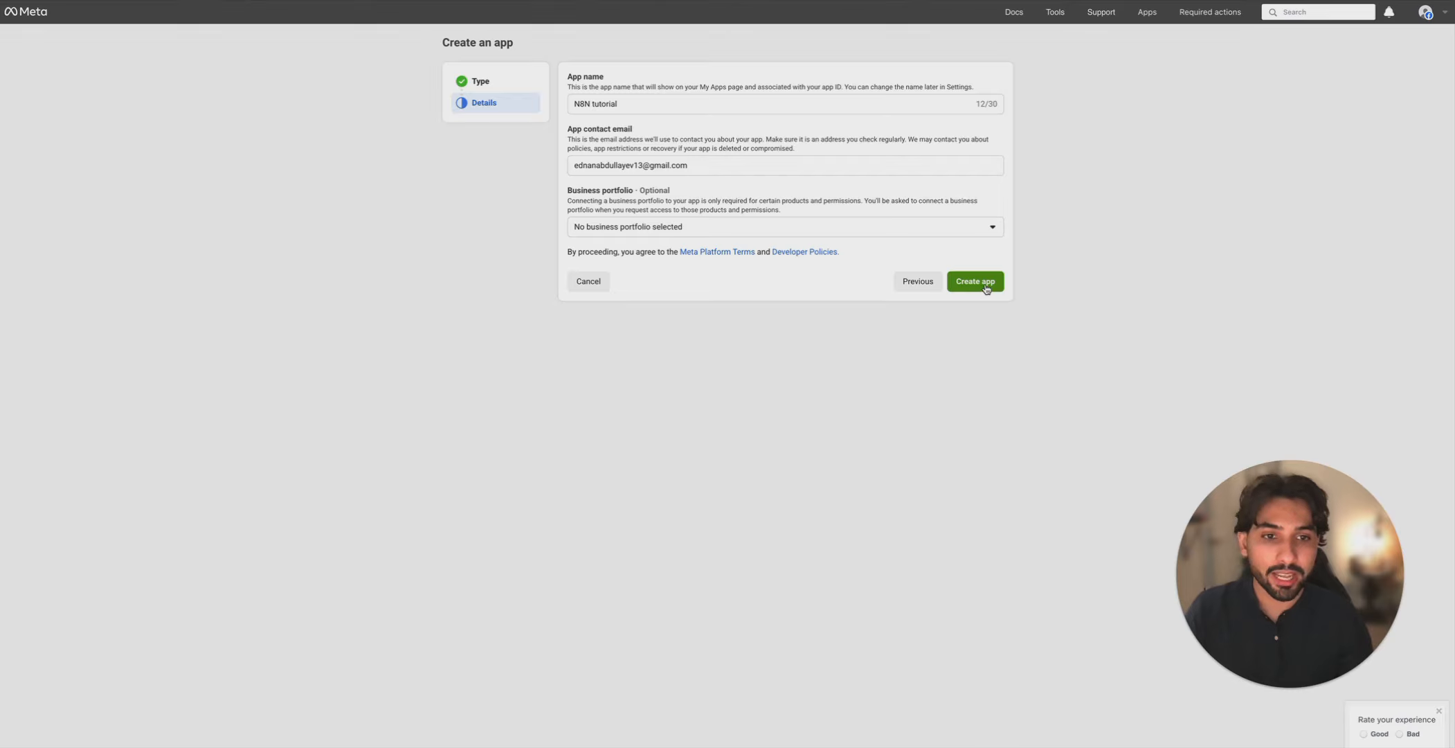
pyautogui.click(988, 283)
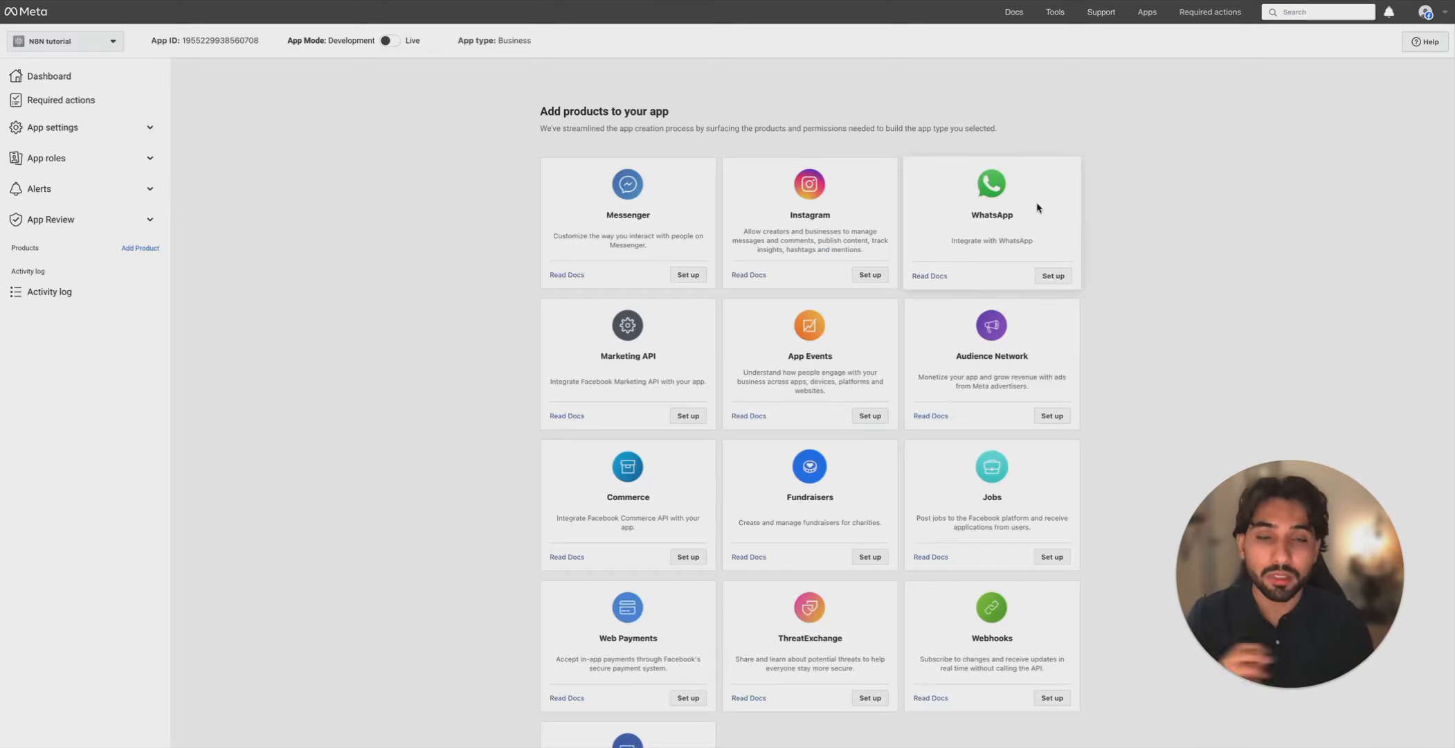
# - Add WhatsApp to the app using the existing business portfolio and open its API setup
pyautogui.click(1046, 282)
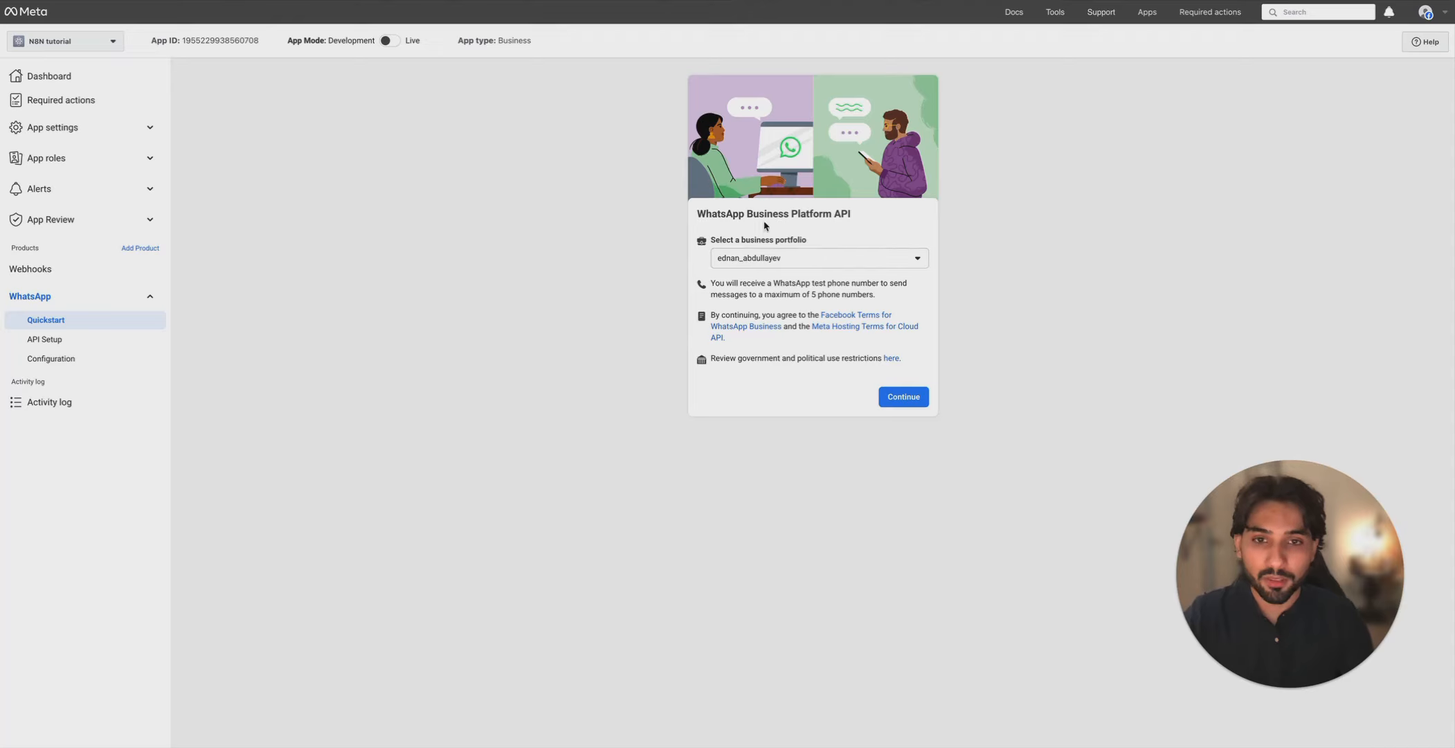
pyautogui.click(915, 400)
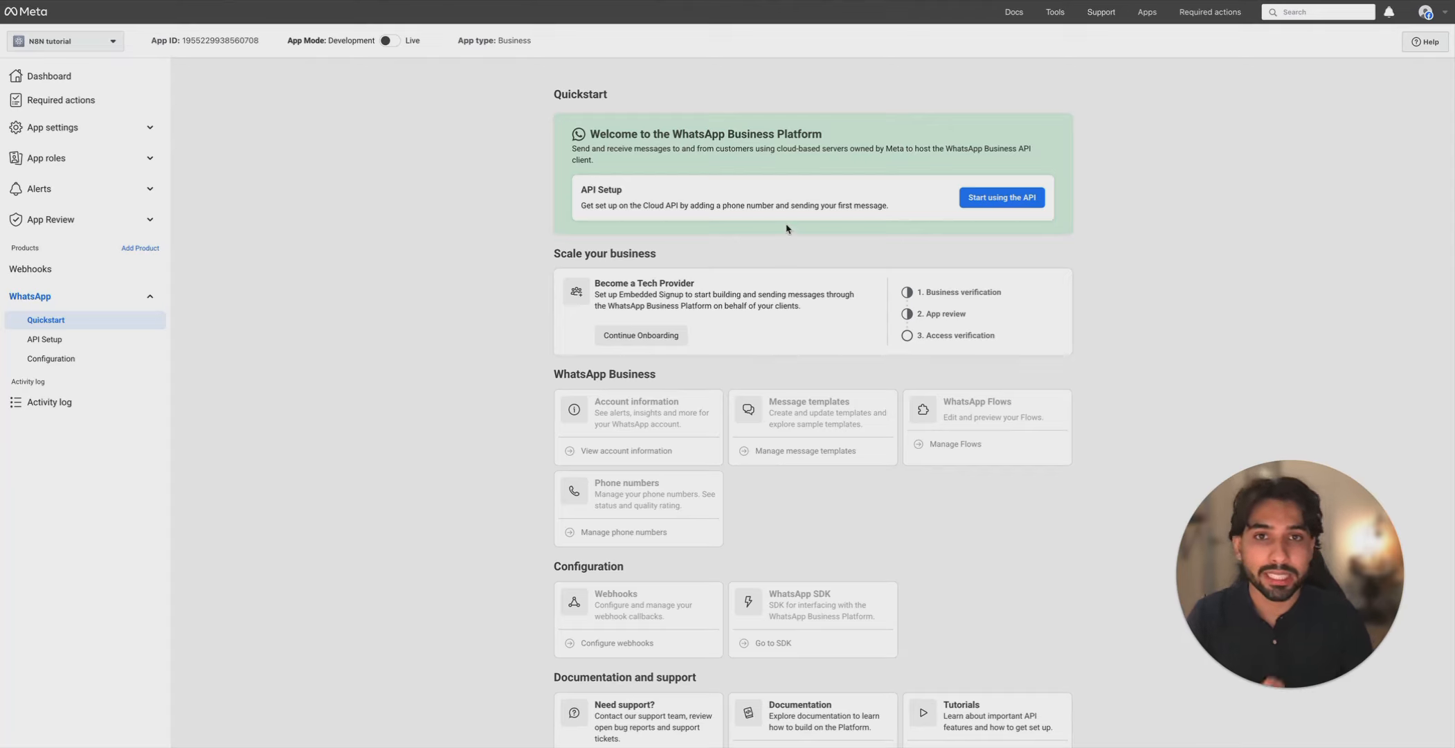
pyautogui.click(1003, 203)
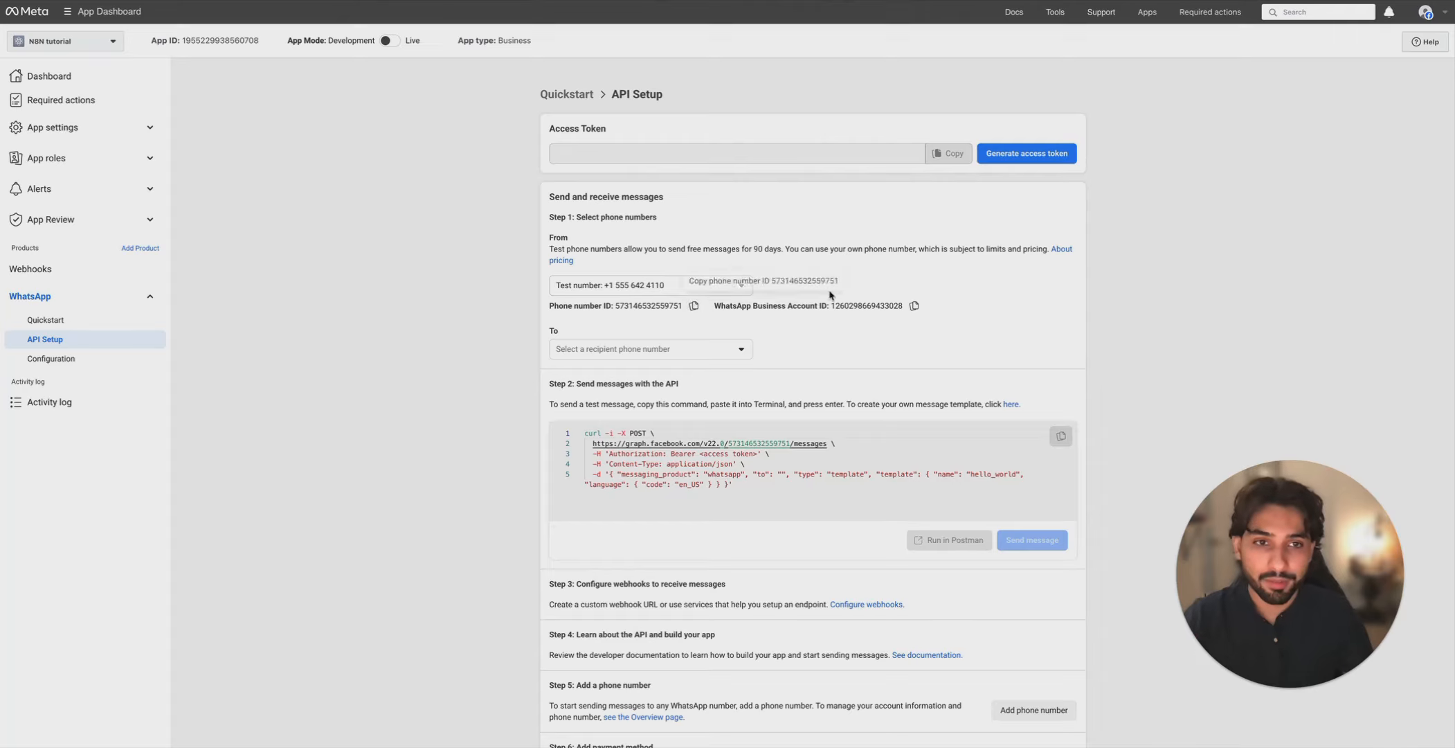
# - Generate an access token opted in to all current and future WhatsApp accounts, and copy it
pyautogui.click(1025, 154)
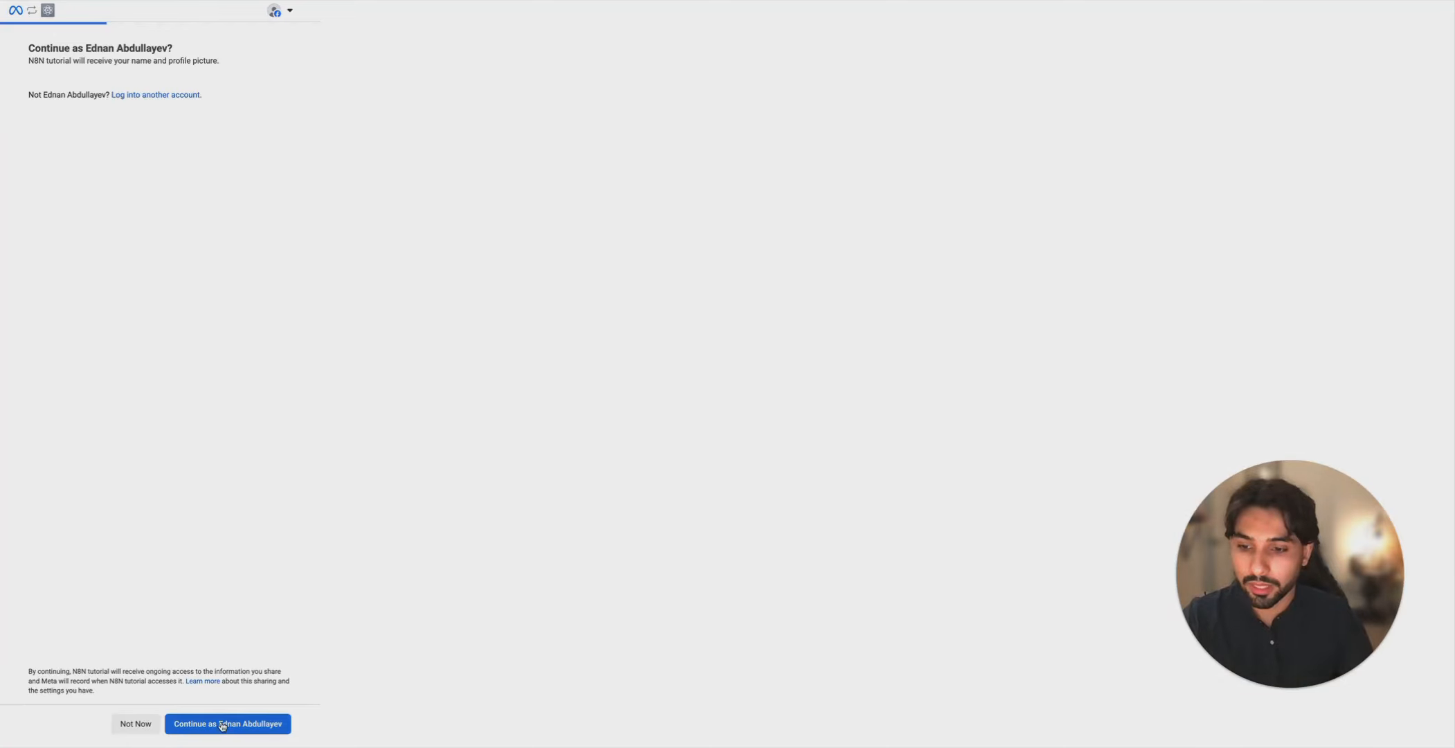
pyautogui.click(228, 722)
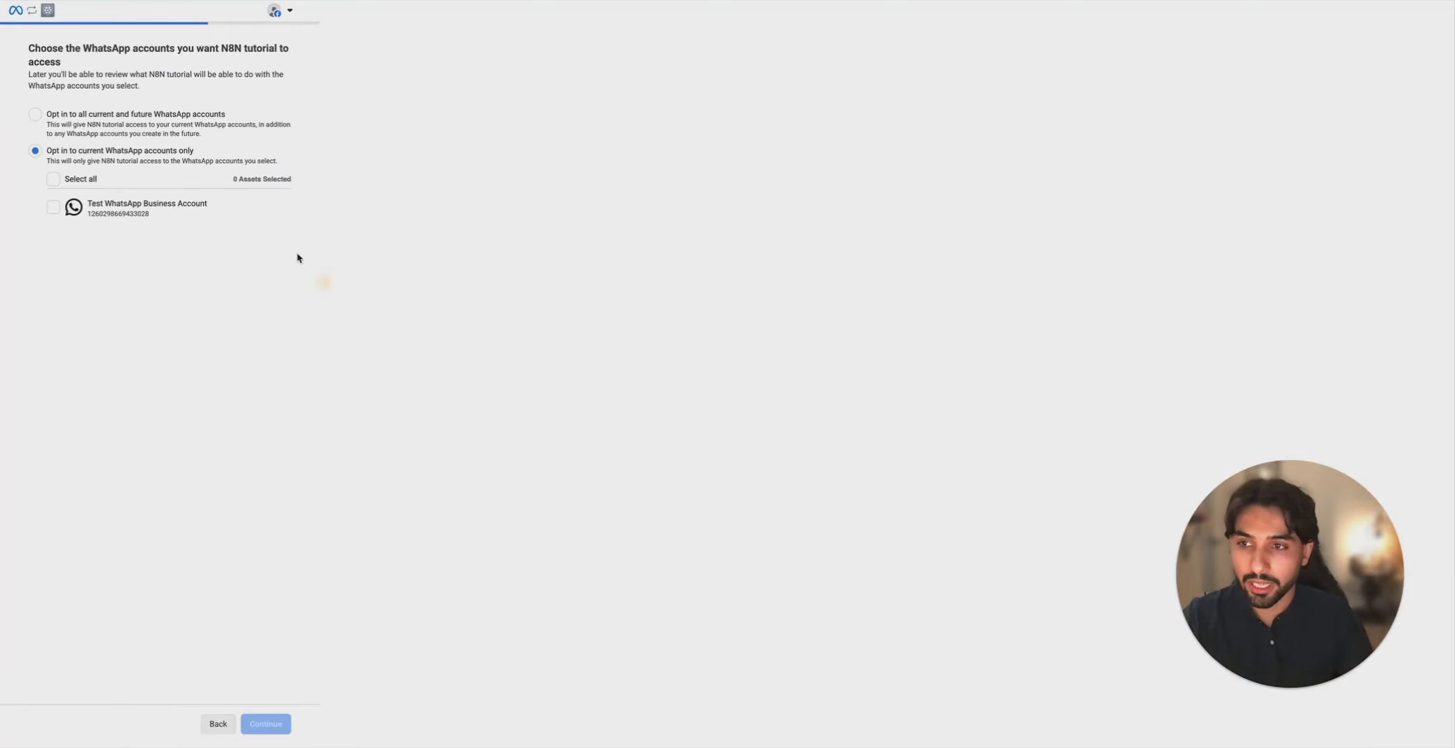
pyautogui.click(68, 118)
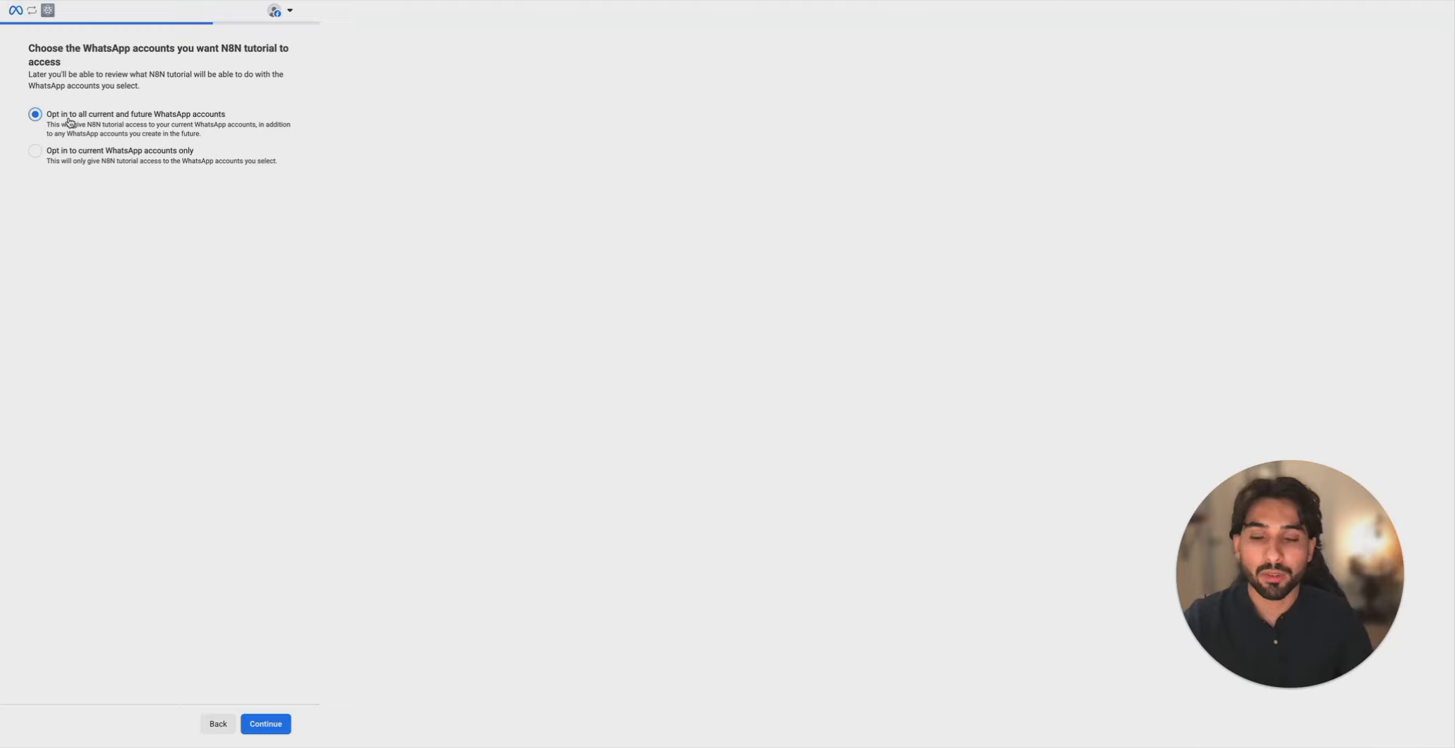
pyautogui.click(266, 724)
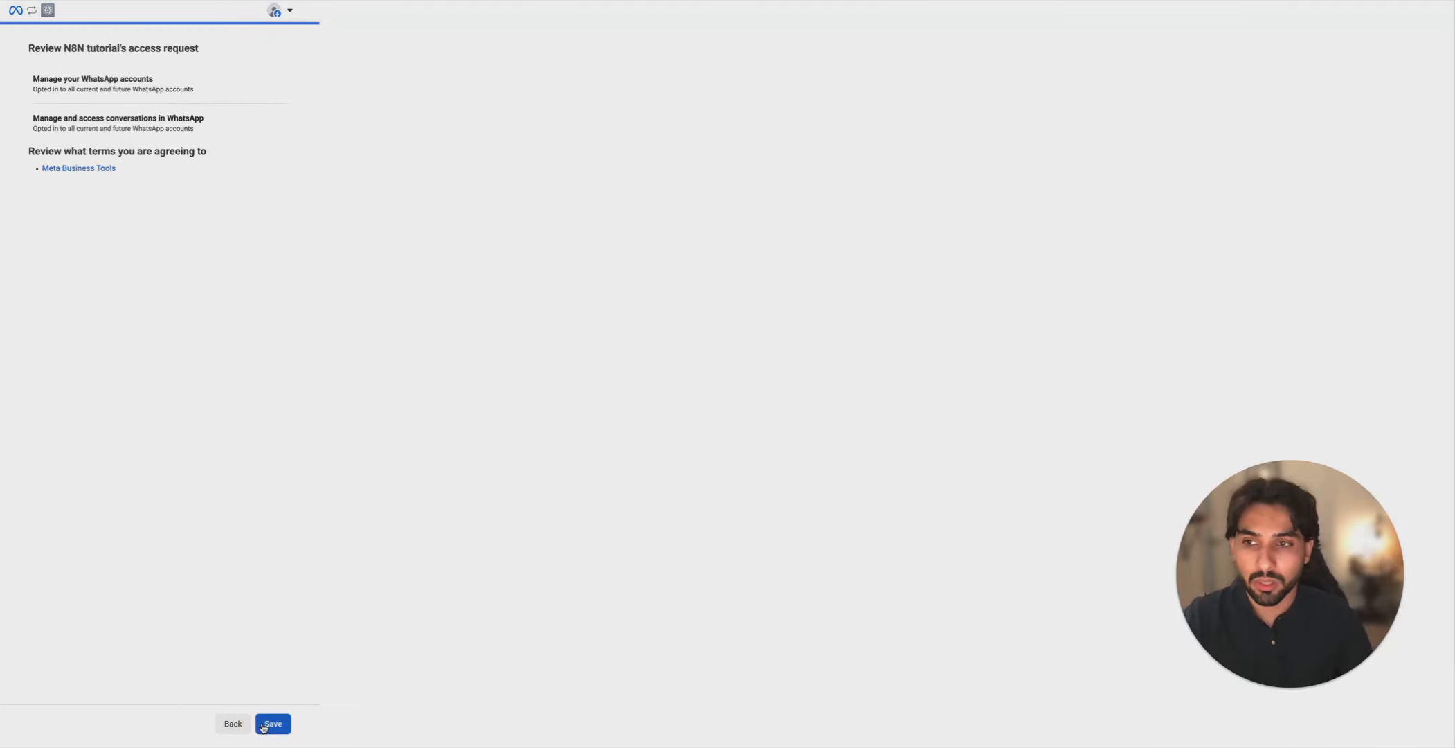
pyautogui.click(267, 724)
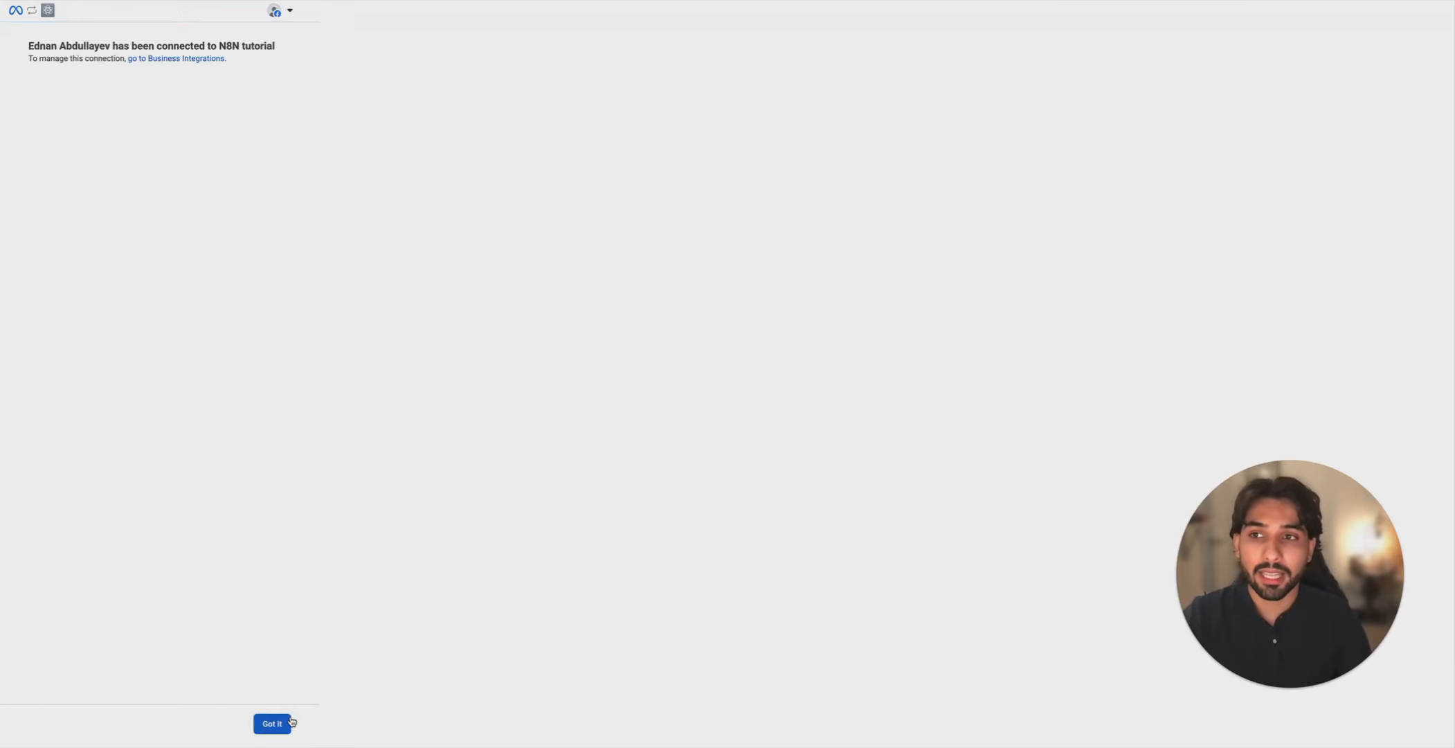
pyautogui.click(287, 723)
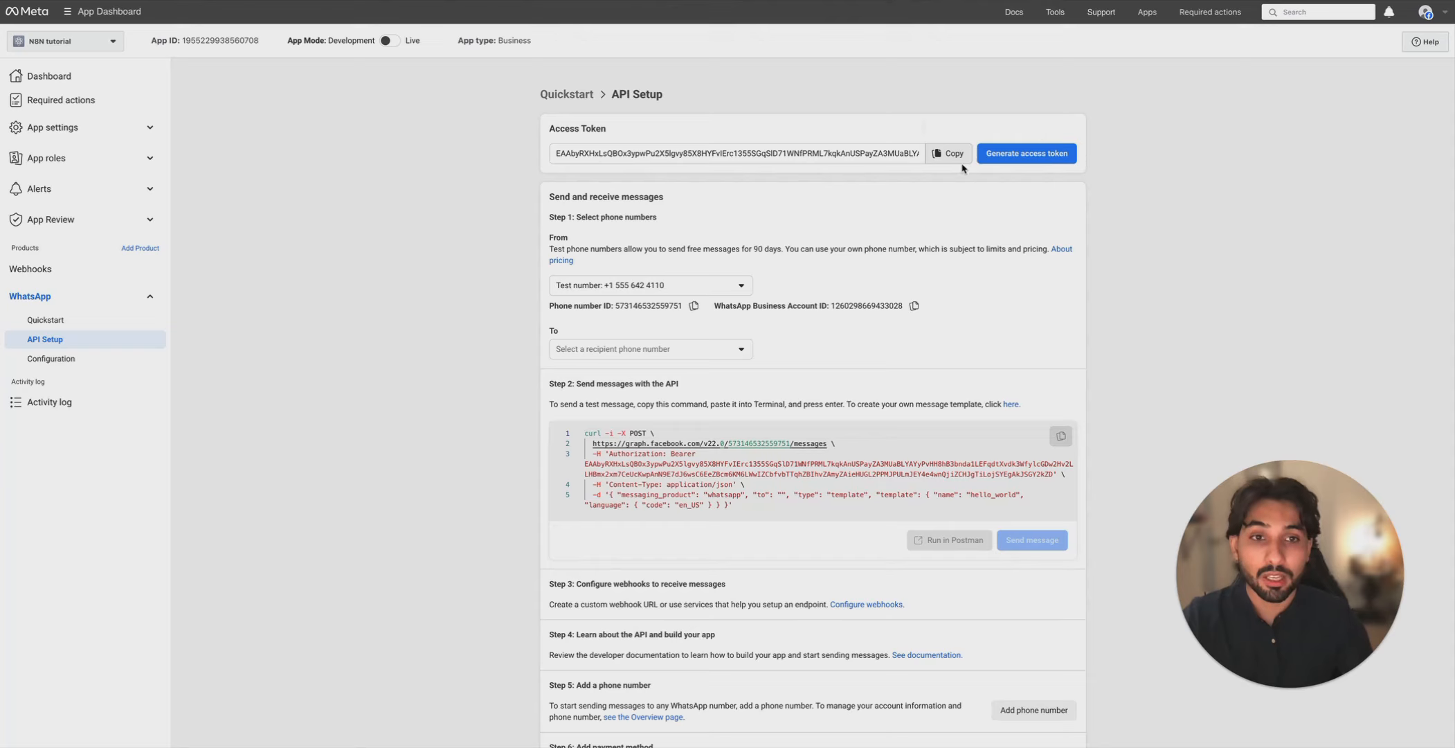
pyautogui.click(954, 154)
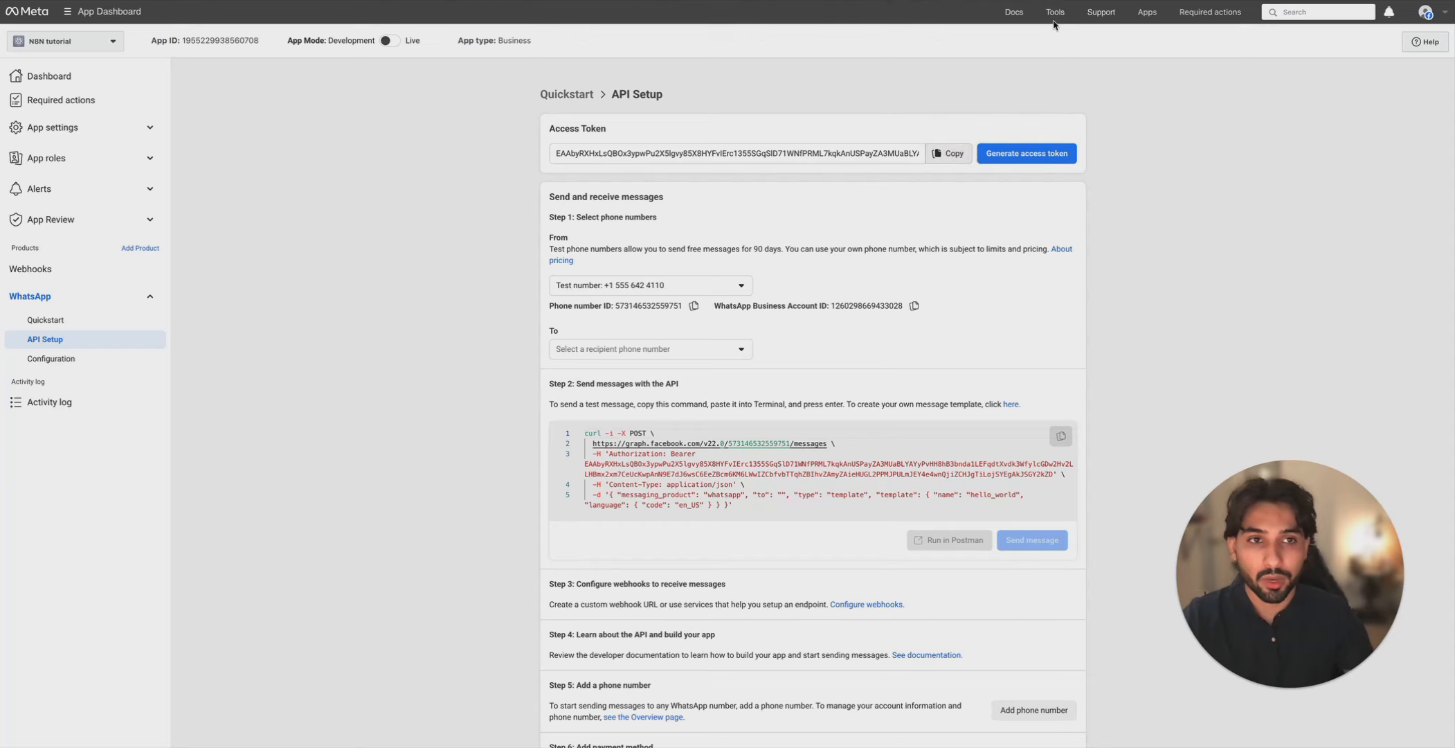
# - Debug the pasted token in the Access Token Debugger and extend its expiry to about 2 months
pyautogui.moveTo(1055, 15)
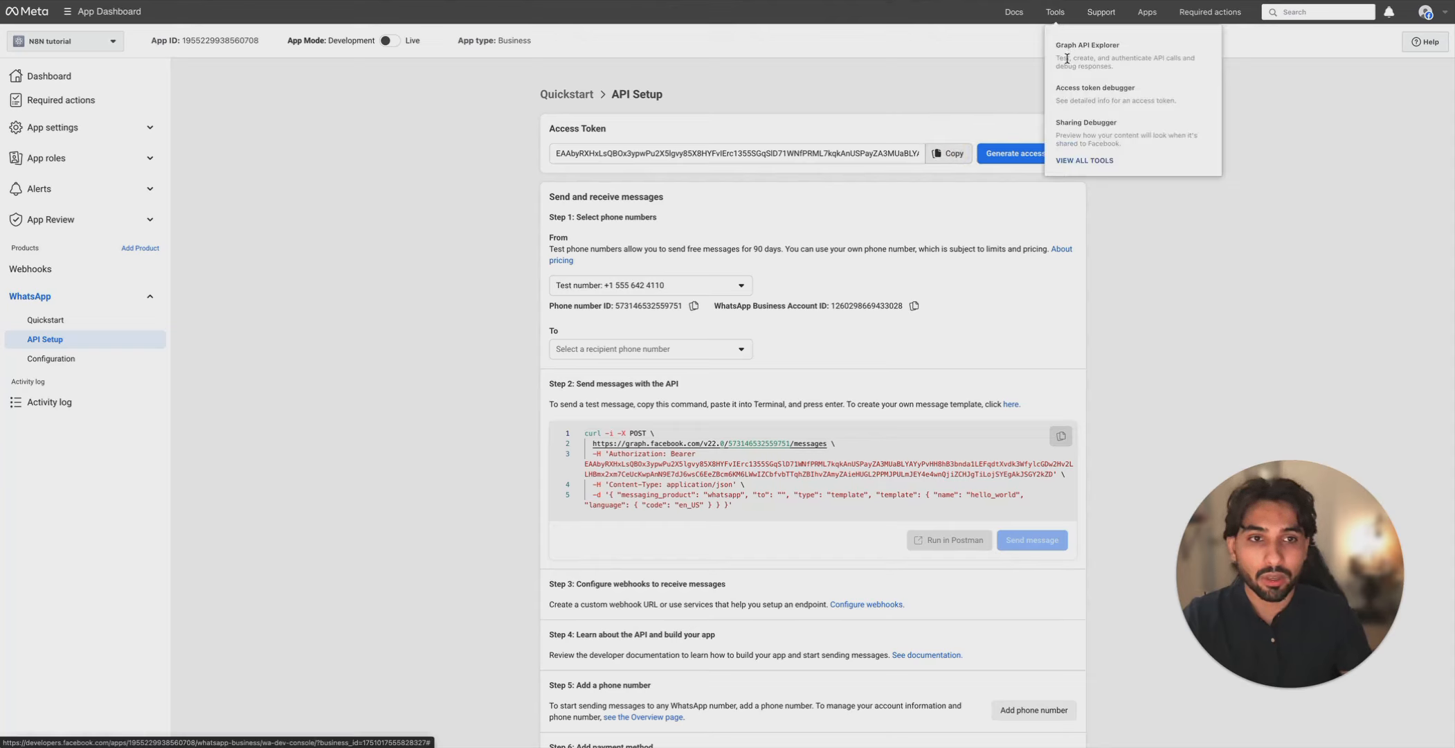
pyautogui.rightClick(1078, 87)
pyautogui.press('Escape')
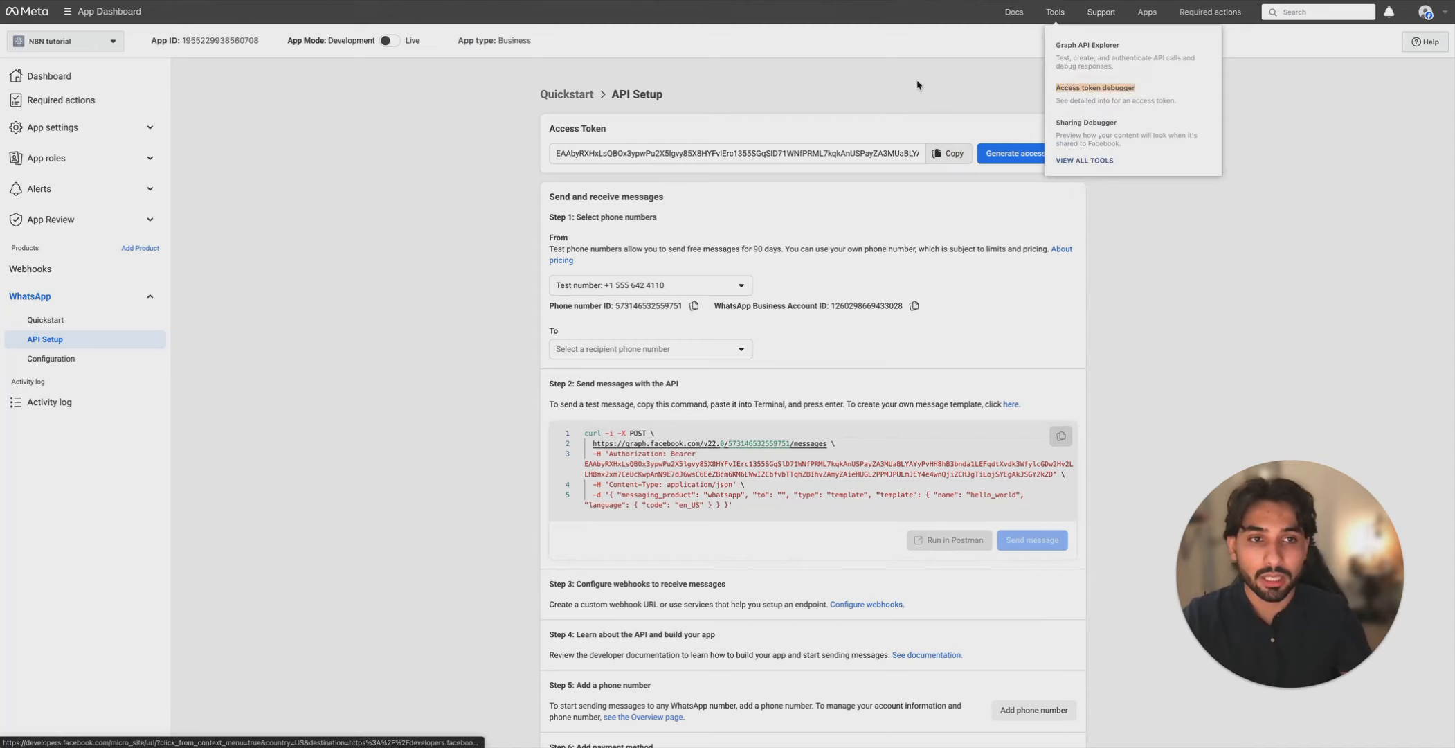
pyautogui.click(1065, 88)
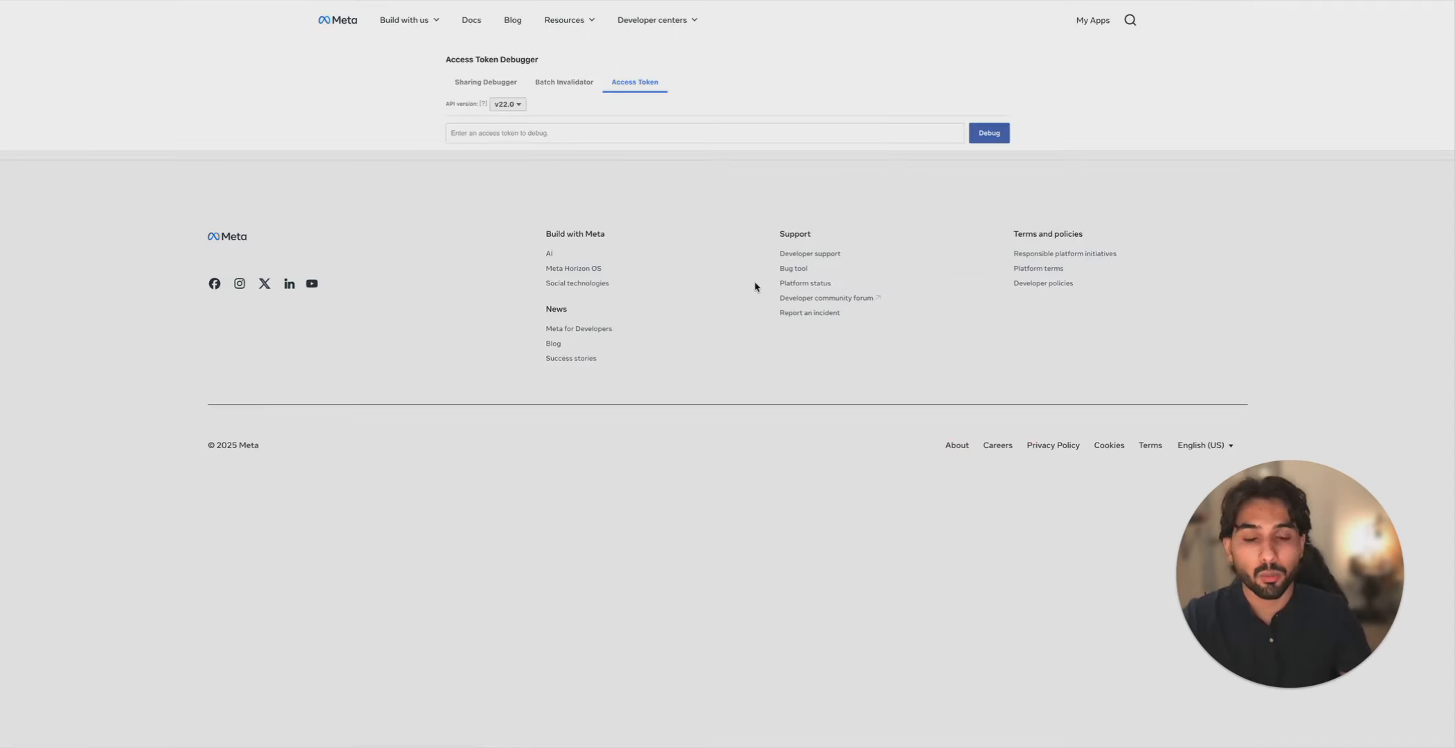
pyautogui.click(655, 127)
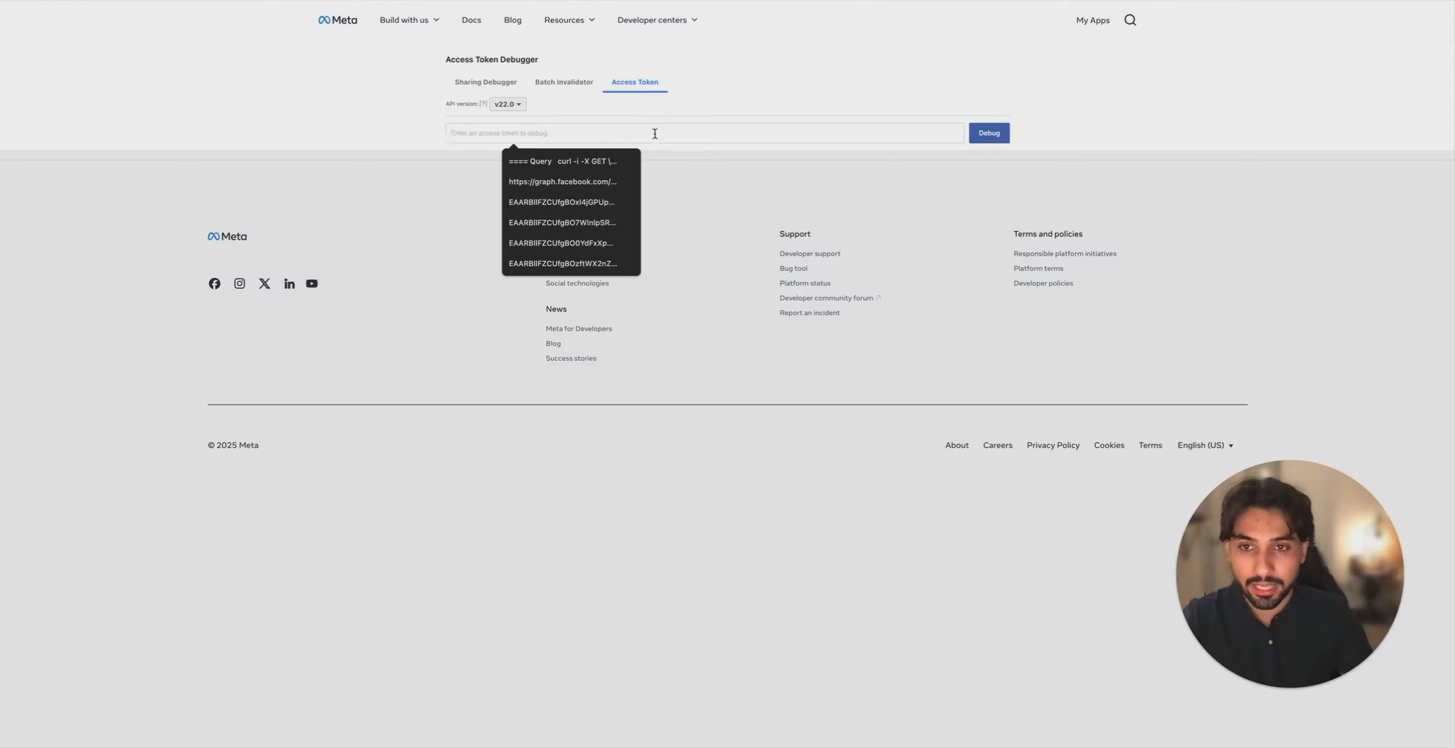
pyautogui.hotkey('ctrl', 'v')
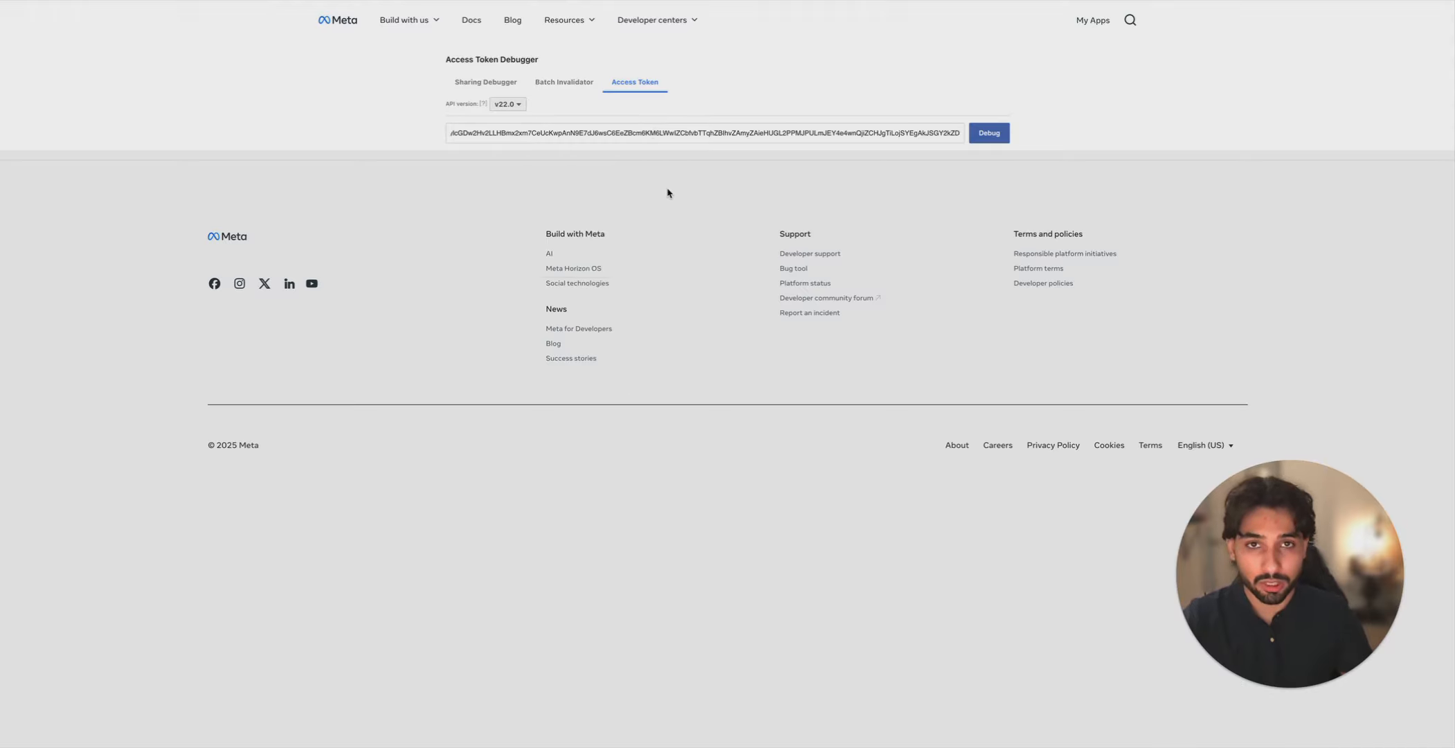
pyautogui.click(996, 137)
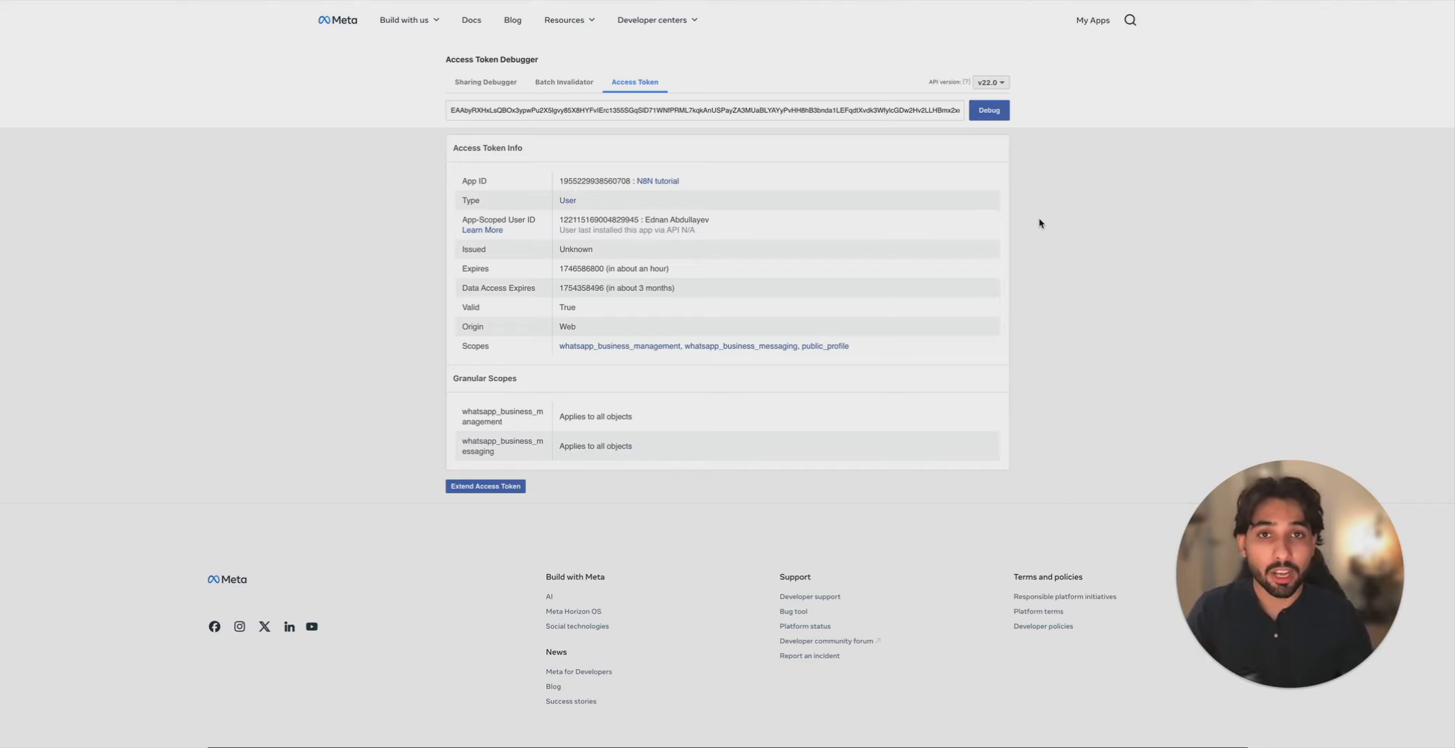
pyautogui.click(502, 491)
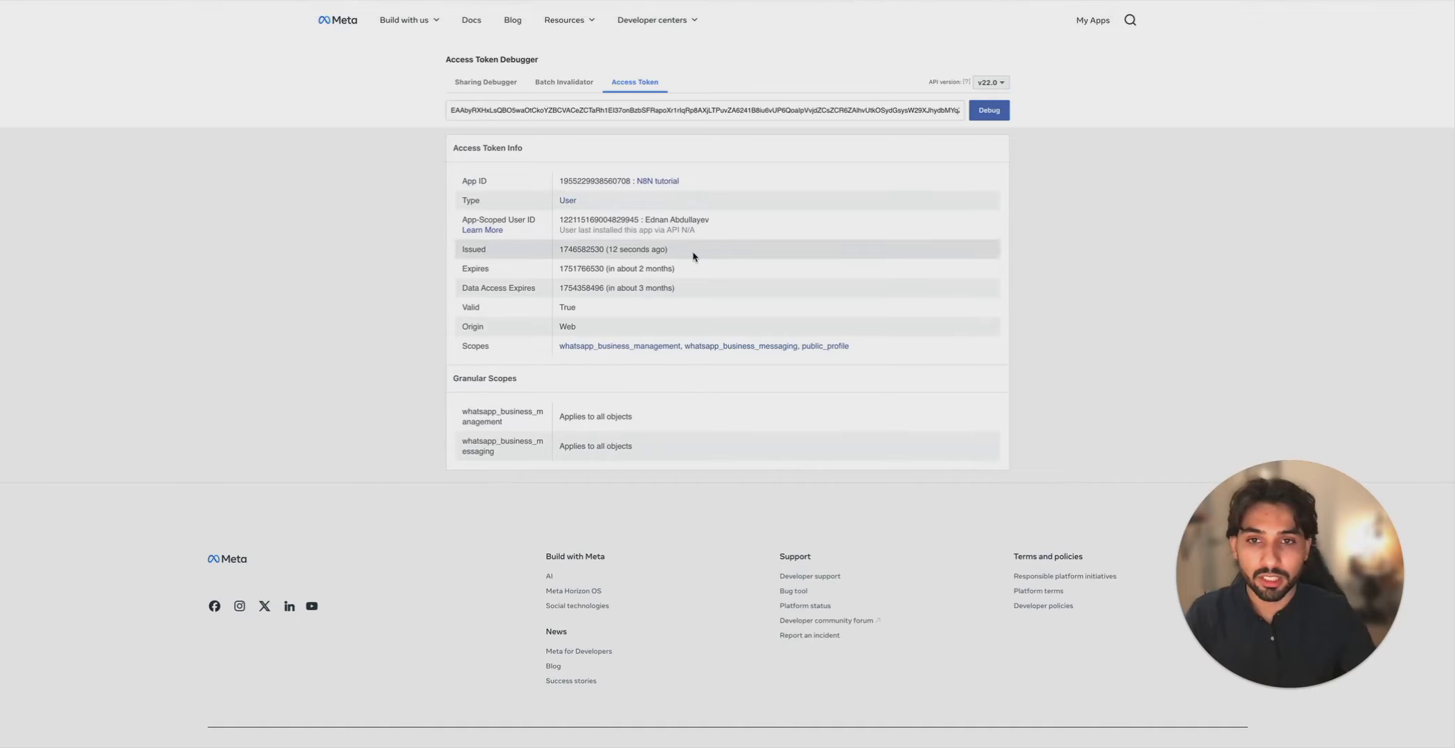
pyautogui.moveTo(680, 103)
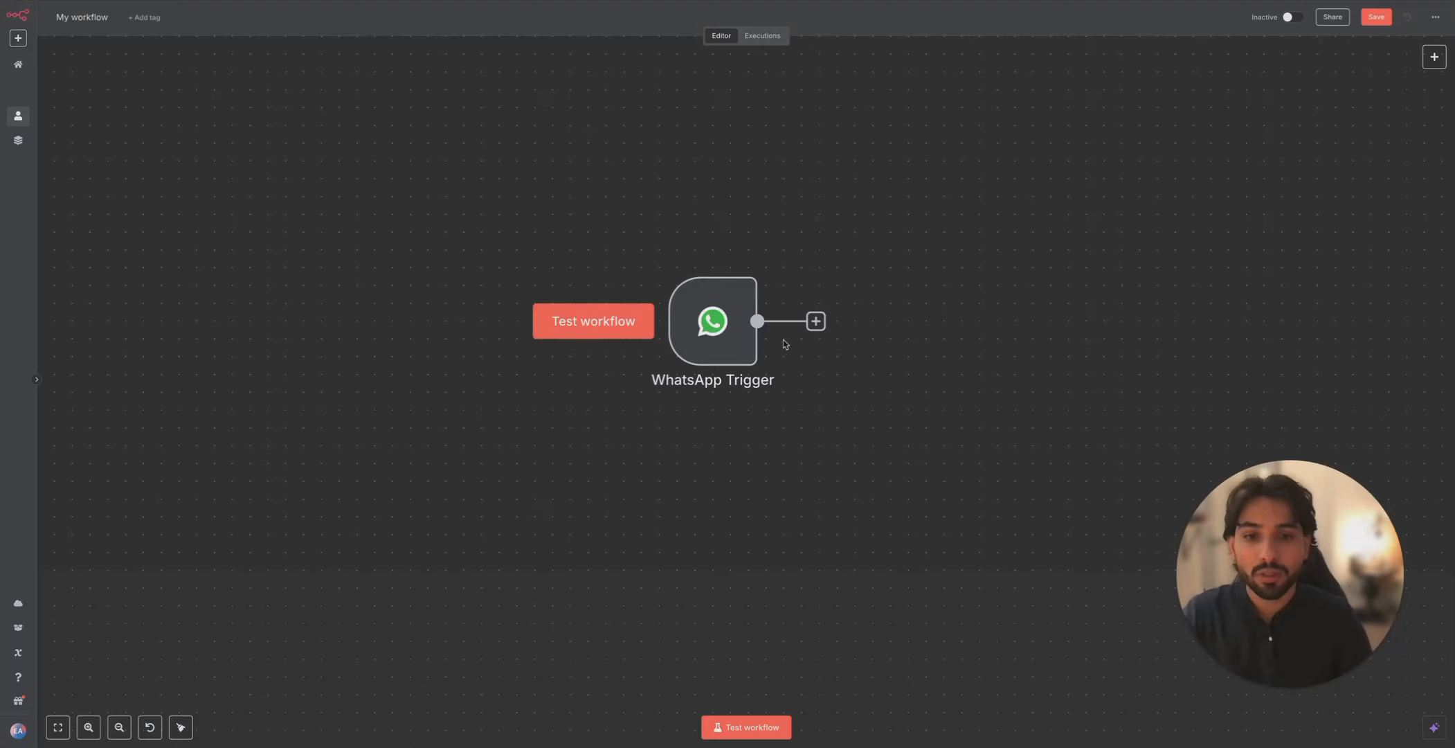
# - Replace the WhatsApp Trigger with a WhatsApp Business Cloud 'Send message' node
pyautogui.moveTo(1002, 523); pyautogui.dragTo(567, 214)
pyautogui.press('Delete')
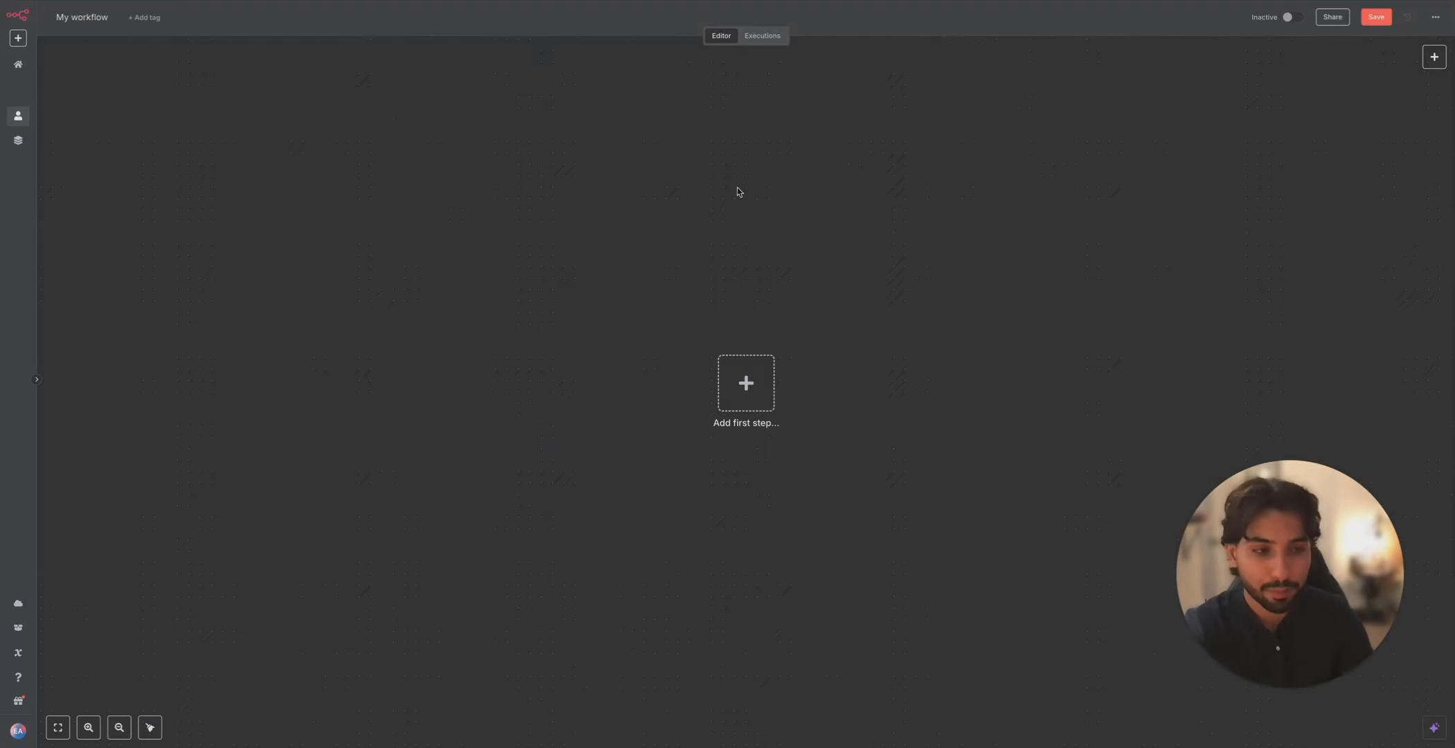
pyautogui.click(1441, 61)
pyautogui.write('whats')
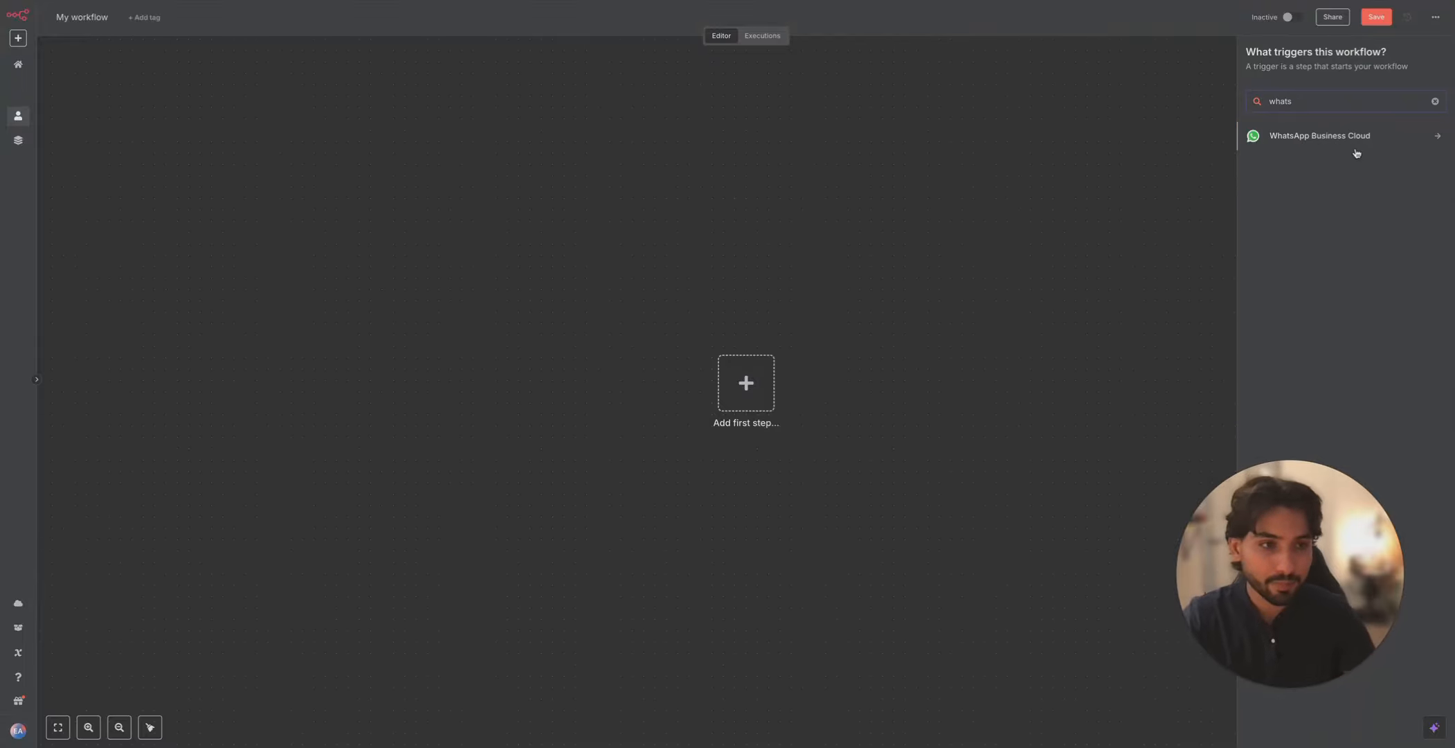
pyautogui.click(1353, 142)
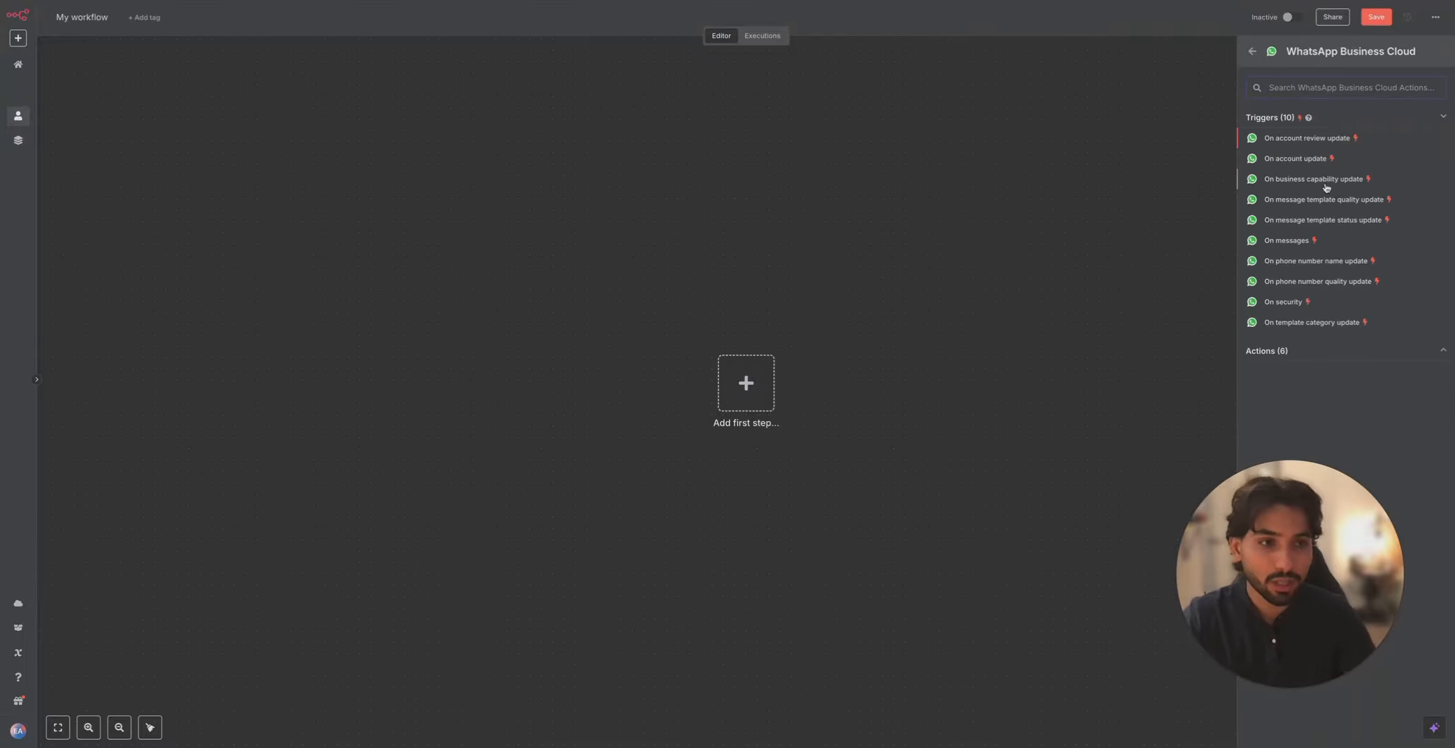
pyautogui.click(1367, 346)
pyautogui.click(1315, 399)
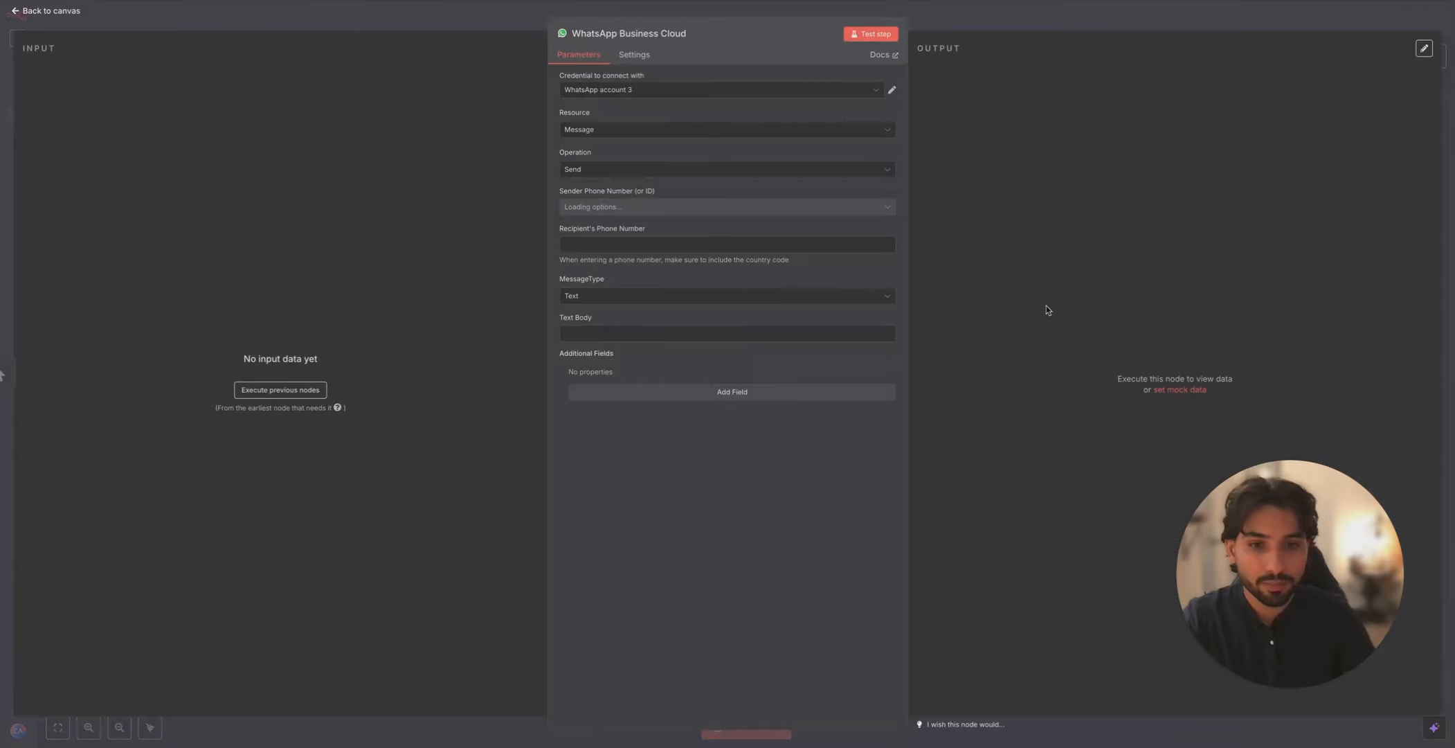
# - Create a new WhatsApp credential with the Meta access token and Business Account ID
pyautogui.click(754, 92)
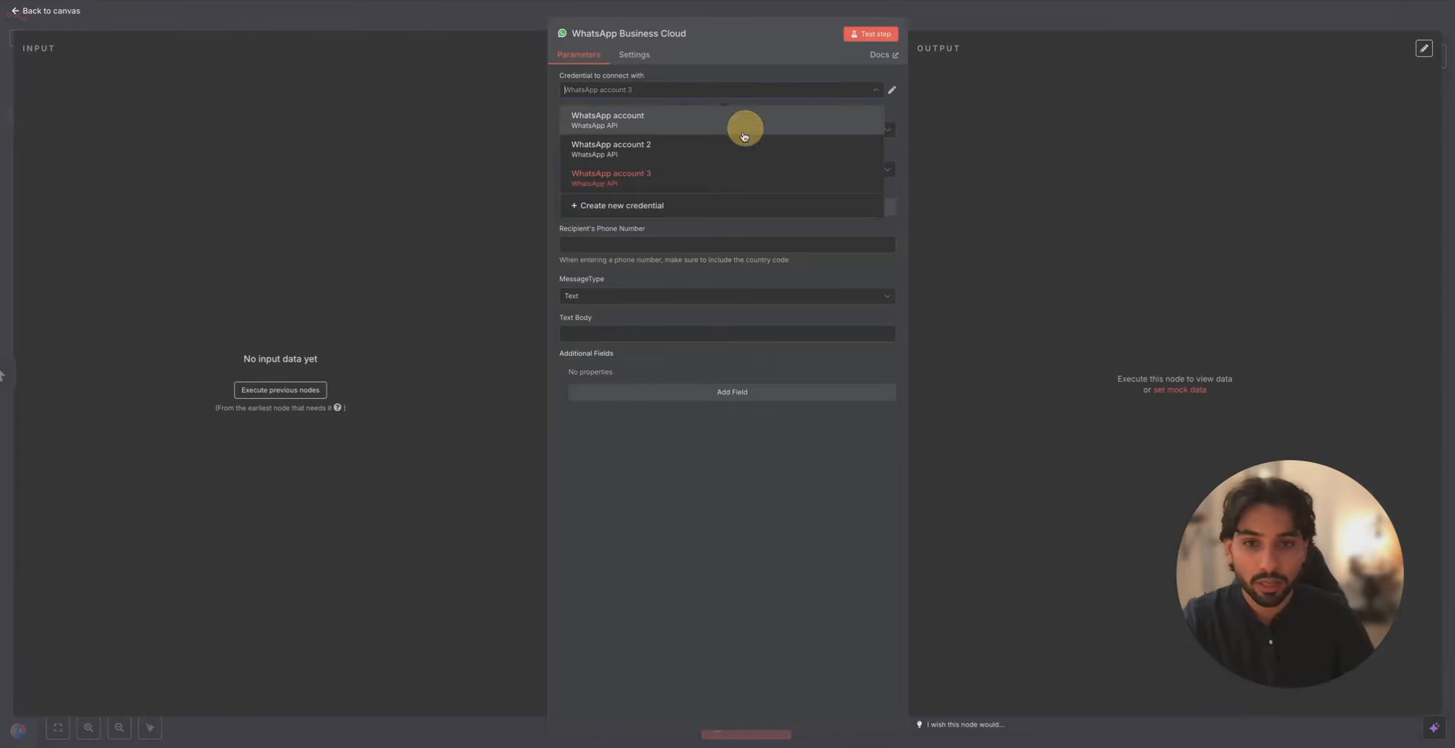
pyautogui.click(690, 208)
pyautogui.click(623, 300)
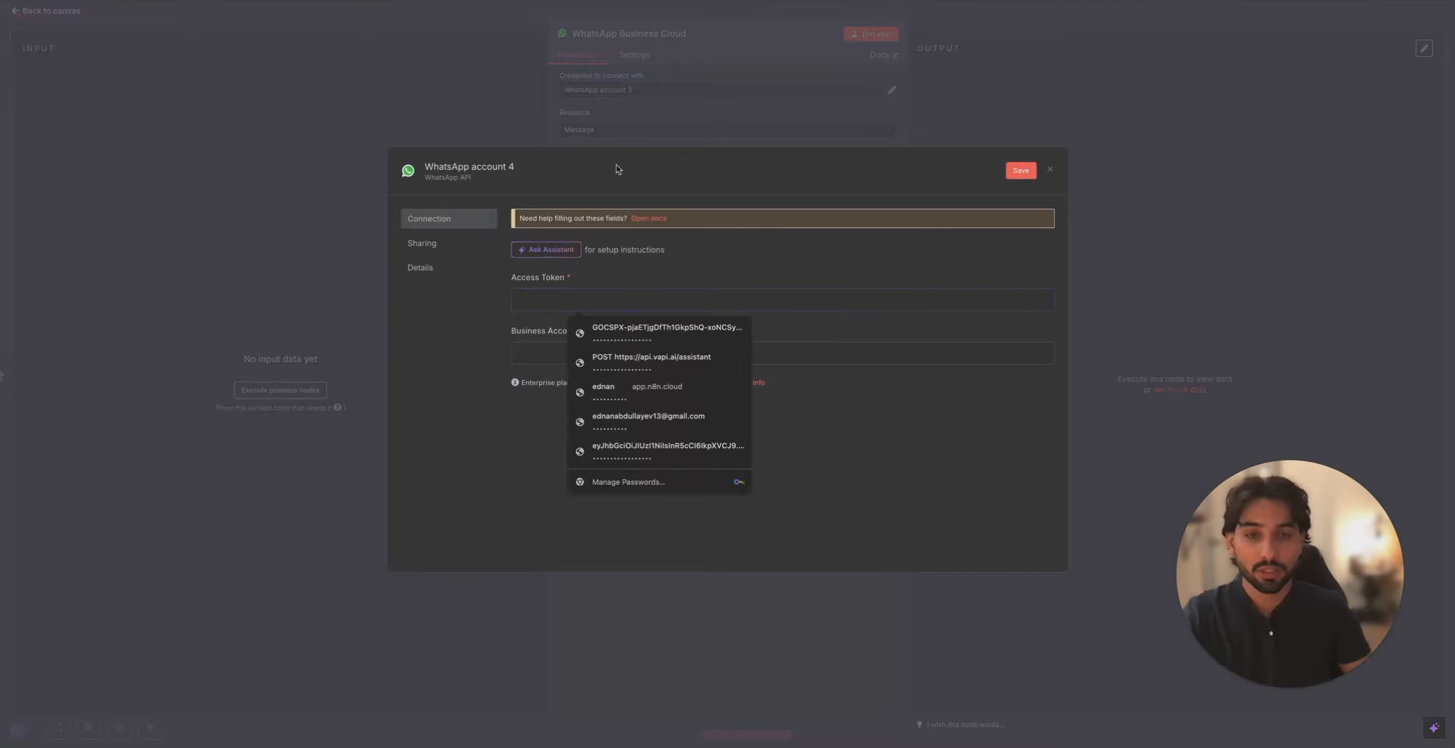
pyautogui.click(873, 153)
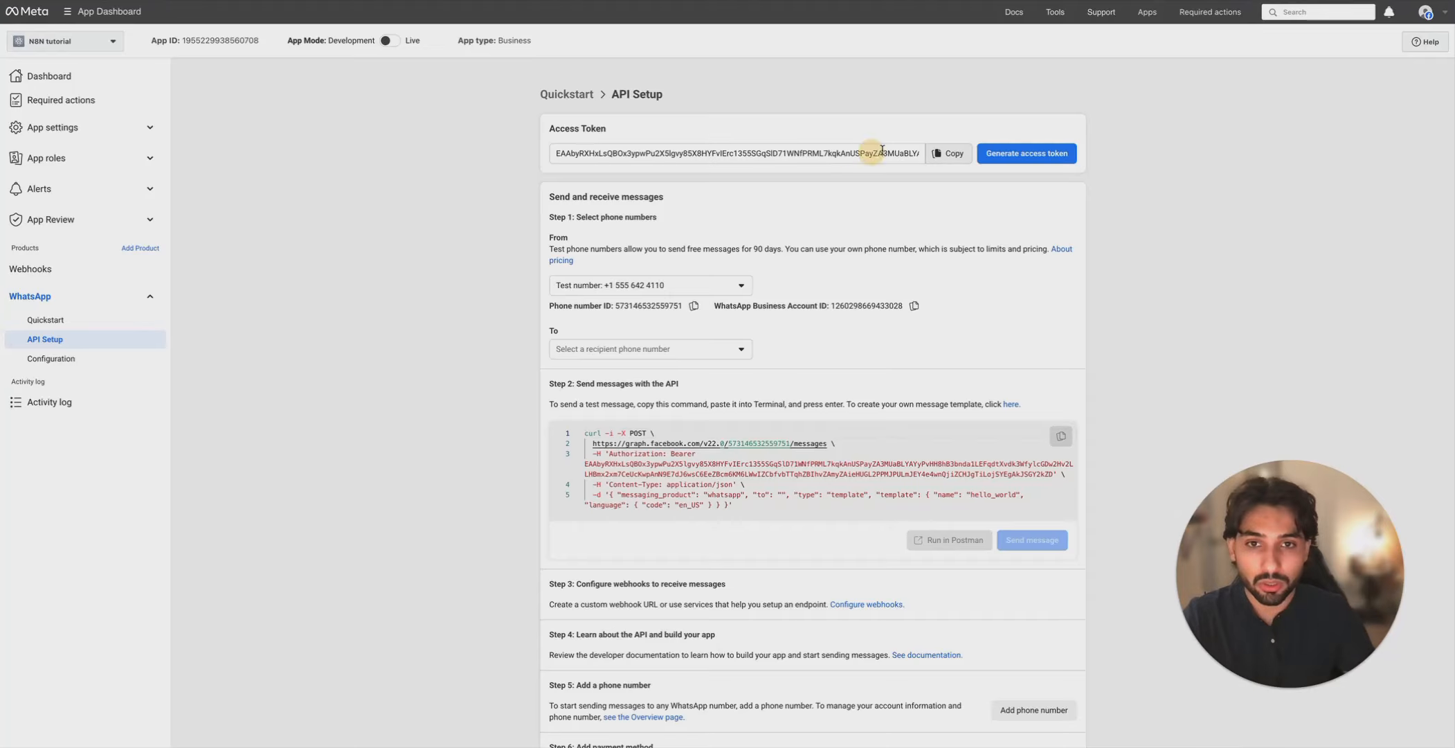
pyautogui.click(948, 153)
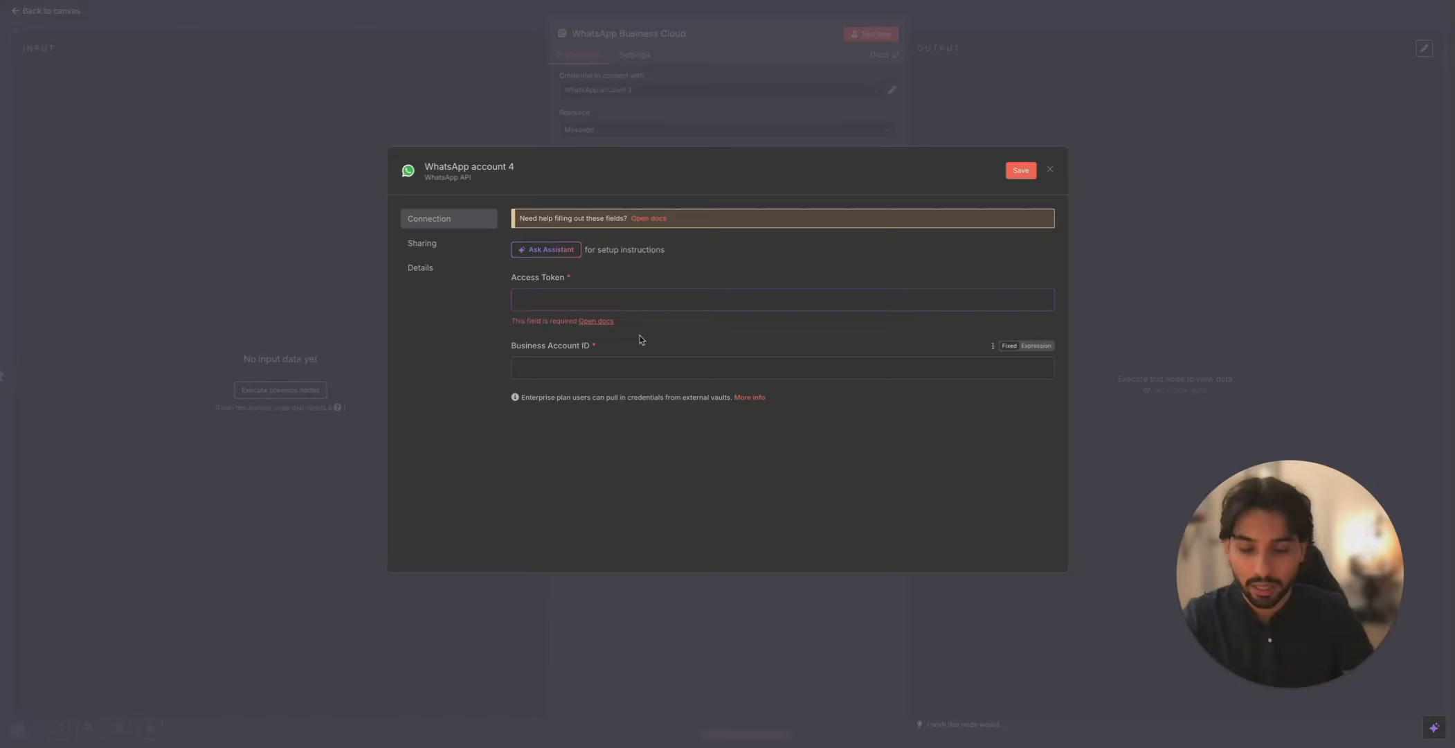
pyautogui.hotkey('ctrl', 'v')
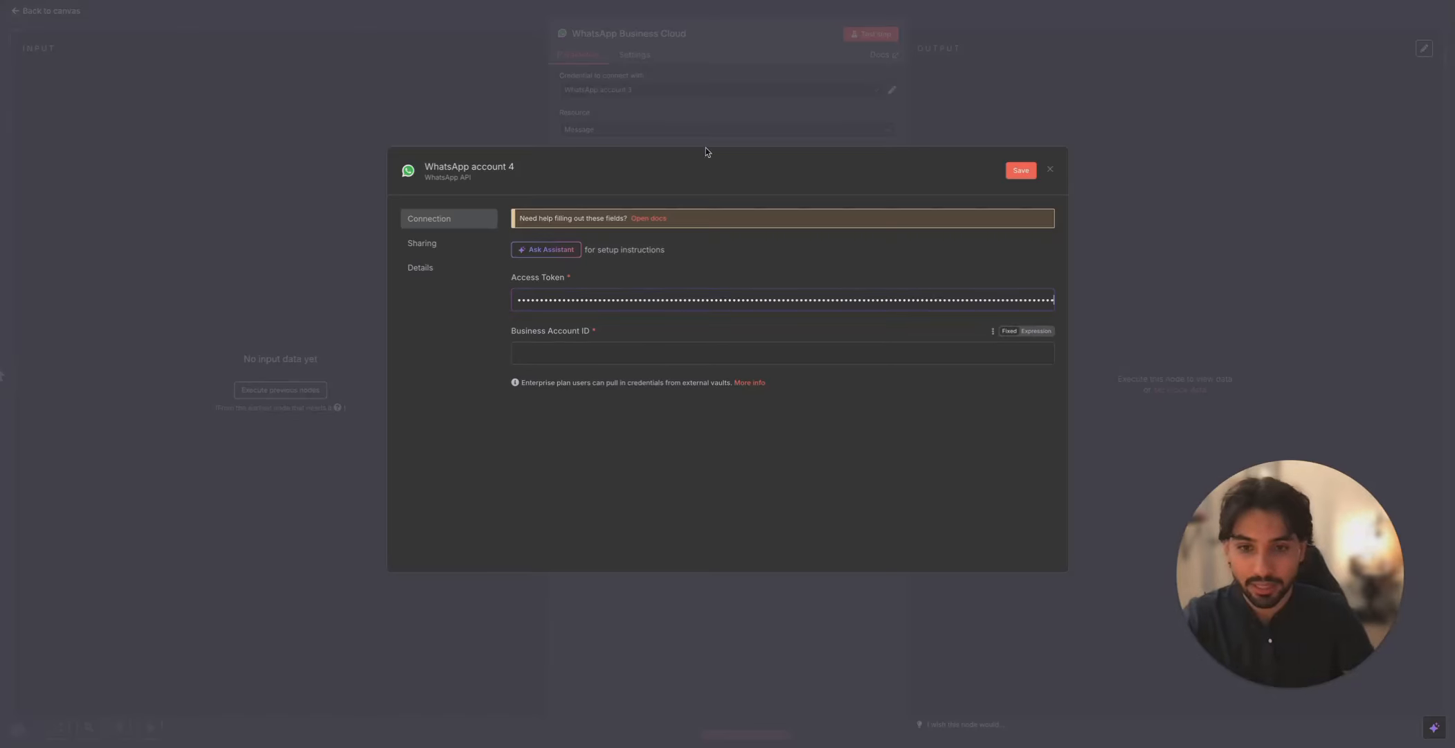
pyautogui.moveTo(627, 325); pyautogui.dragTo(627, 78)
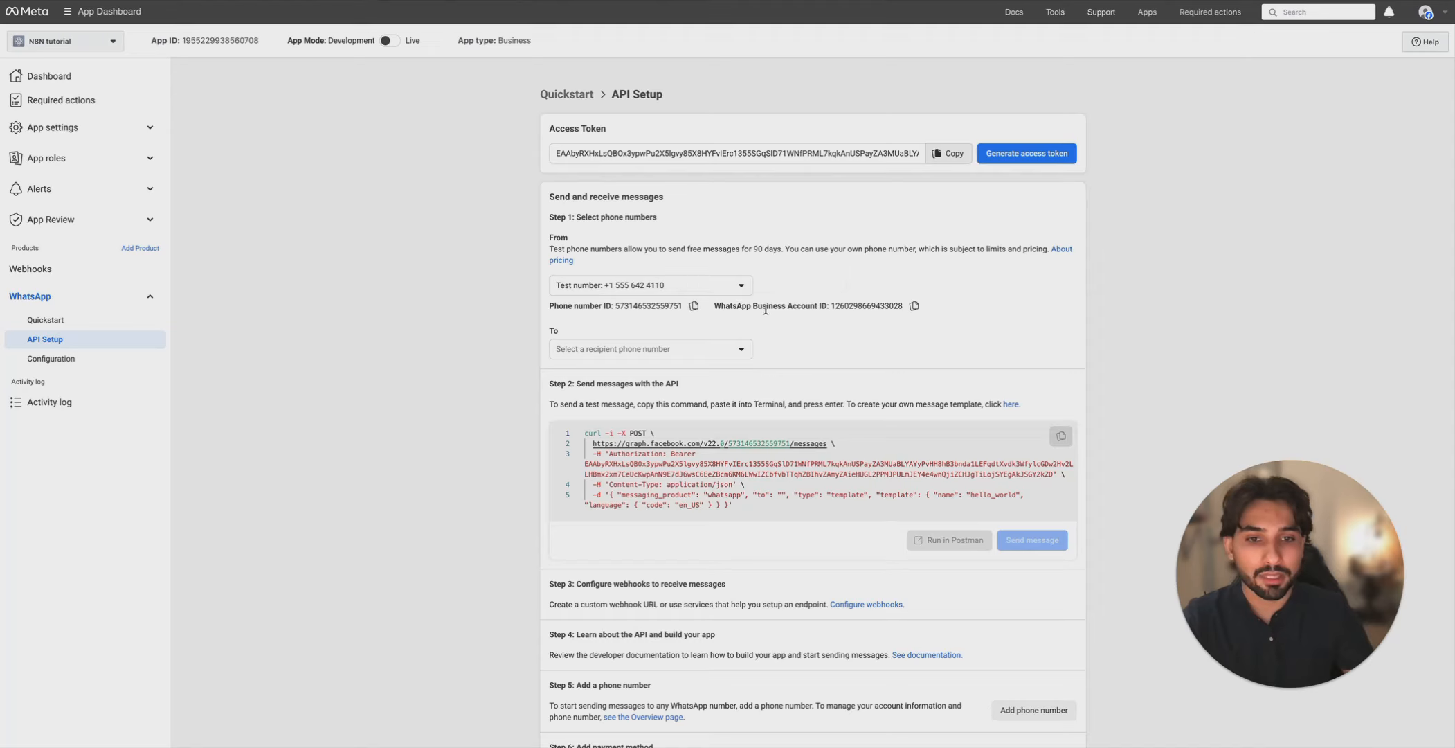
pyautogui.click(914, 305)
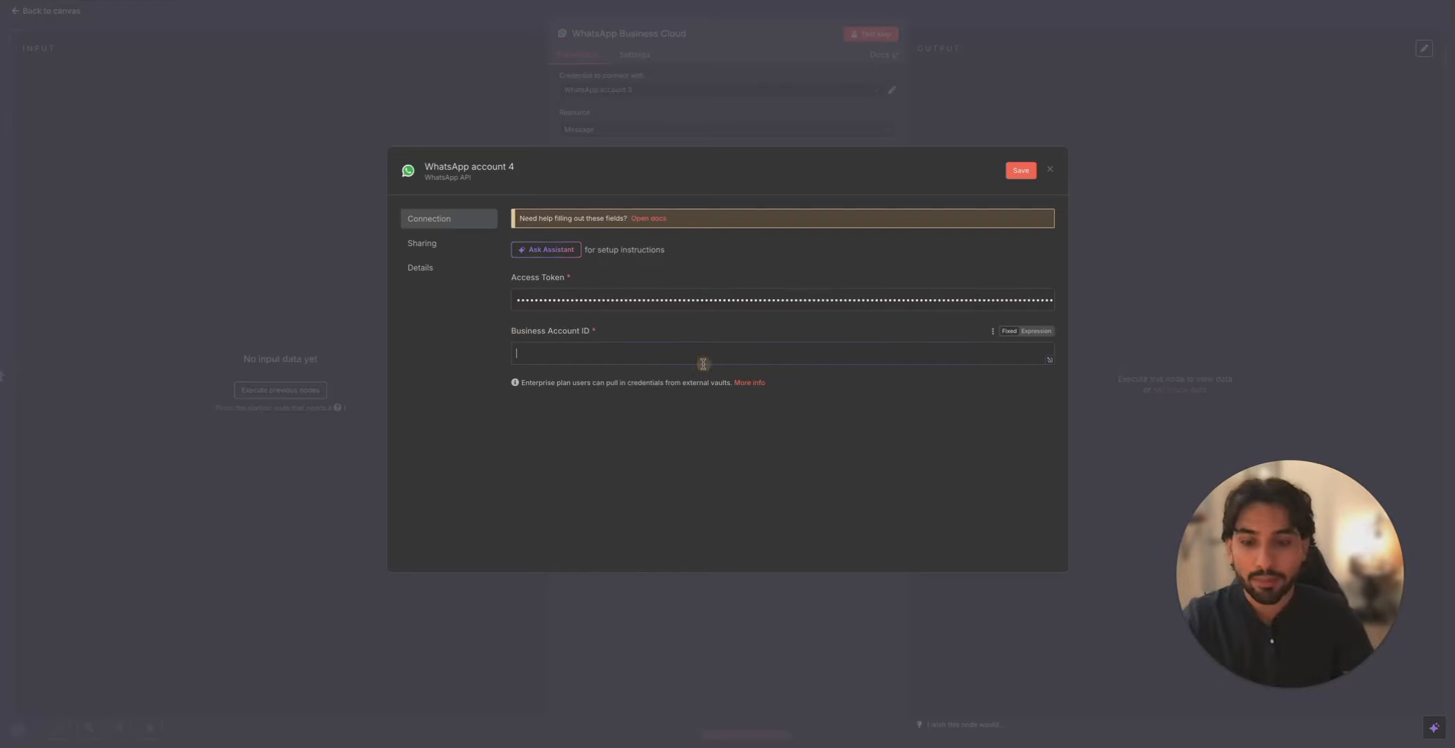
pyautogui.hotkey('ctrl', 'v')
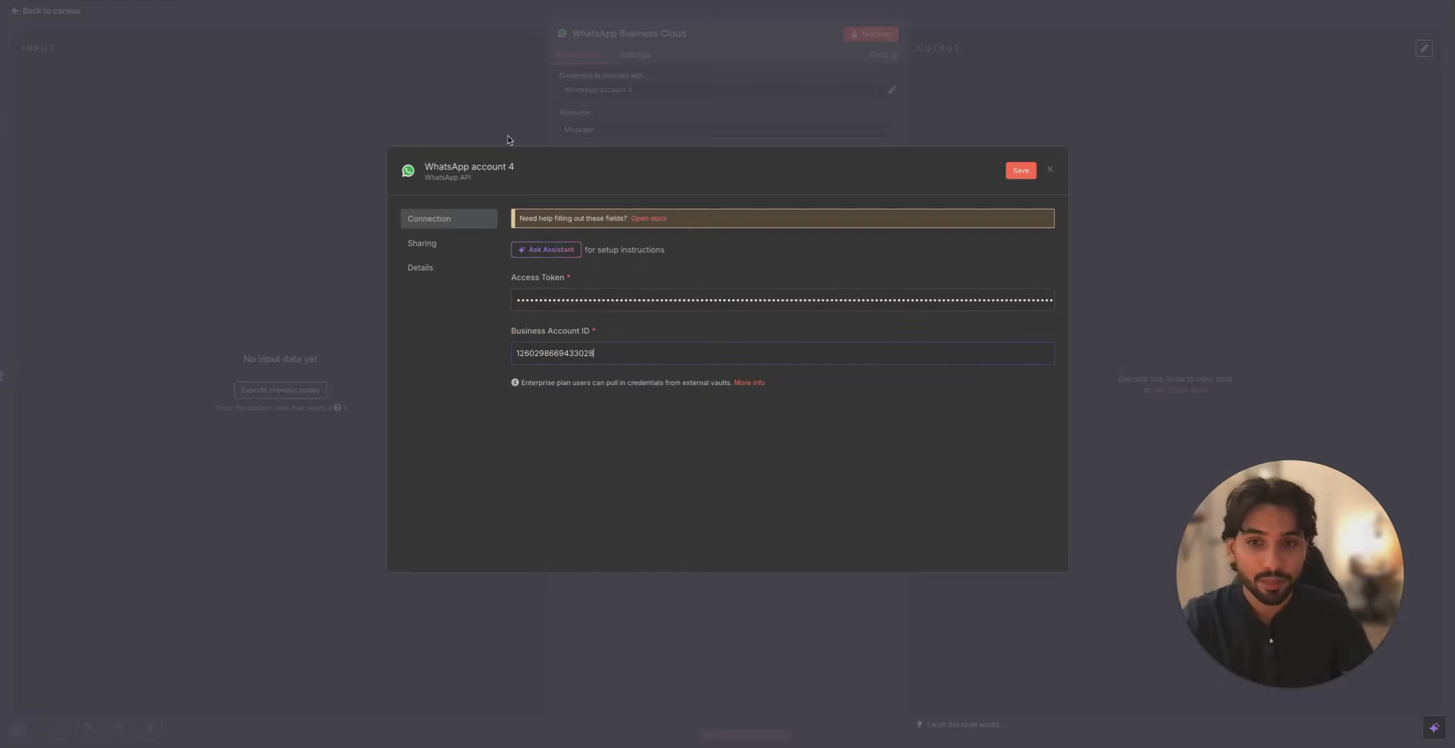
# - Rename the credential to 'Youtube tutorial', save and test it, and close the node
pyautogui.click(488, 166)
pyautogui.moveTo(488, 166); pyautogui.dragTo(378, 154)
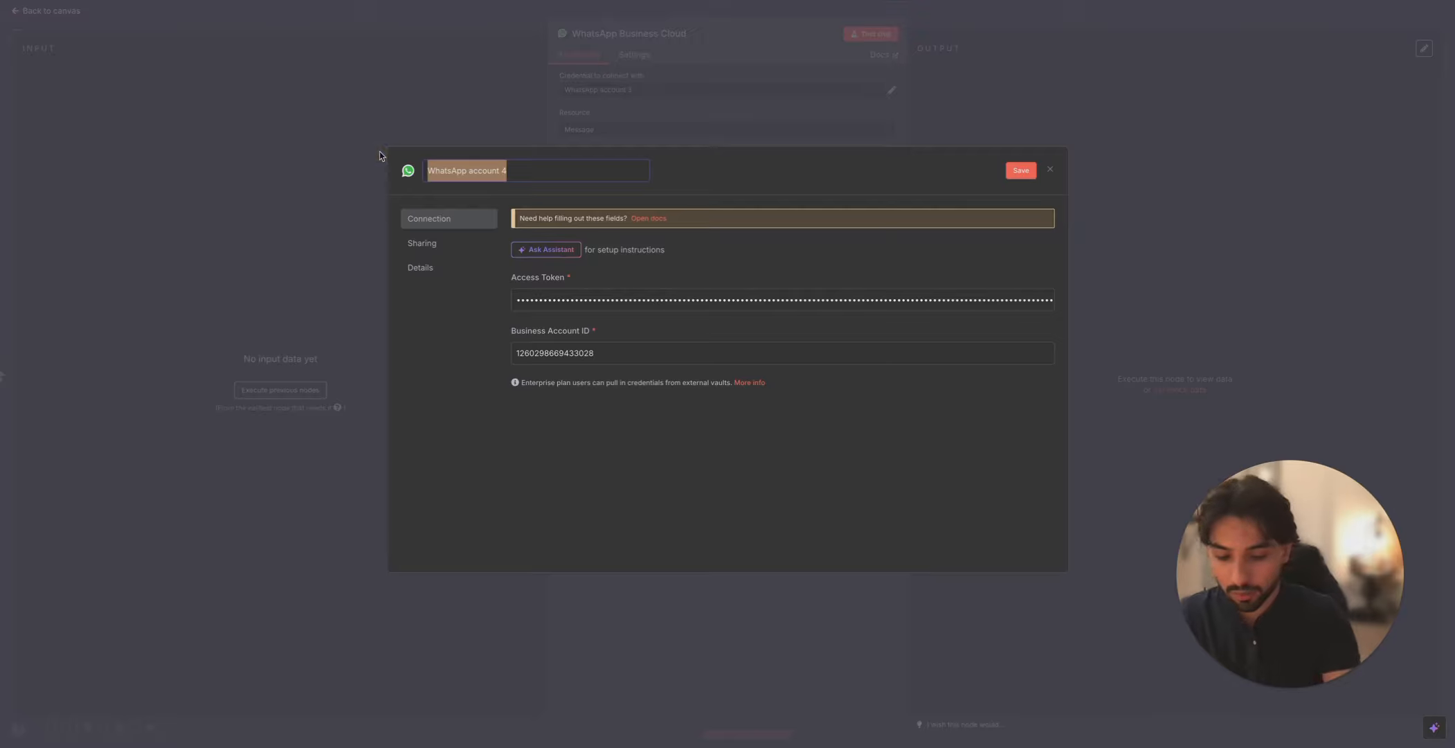
pyautogui.write('Youtube tutorial')
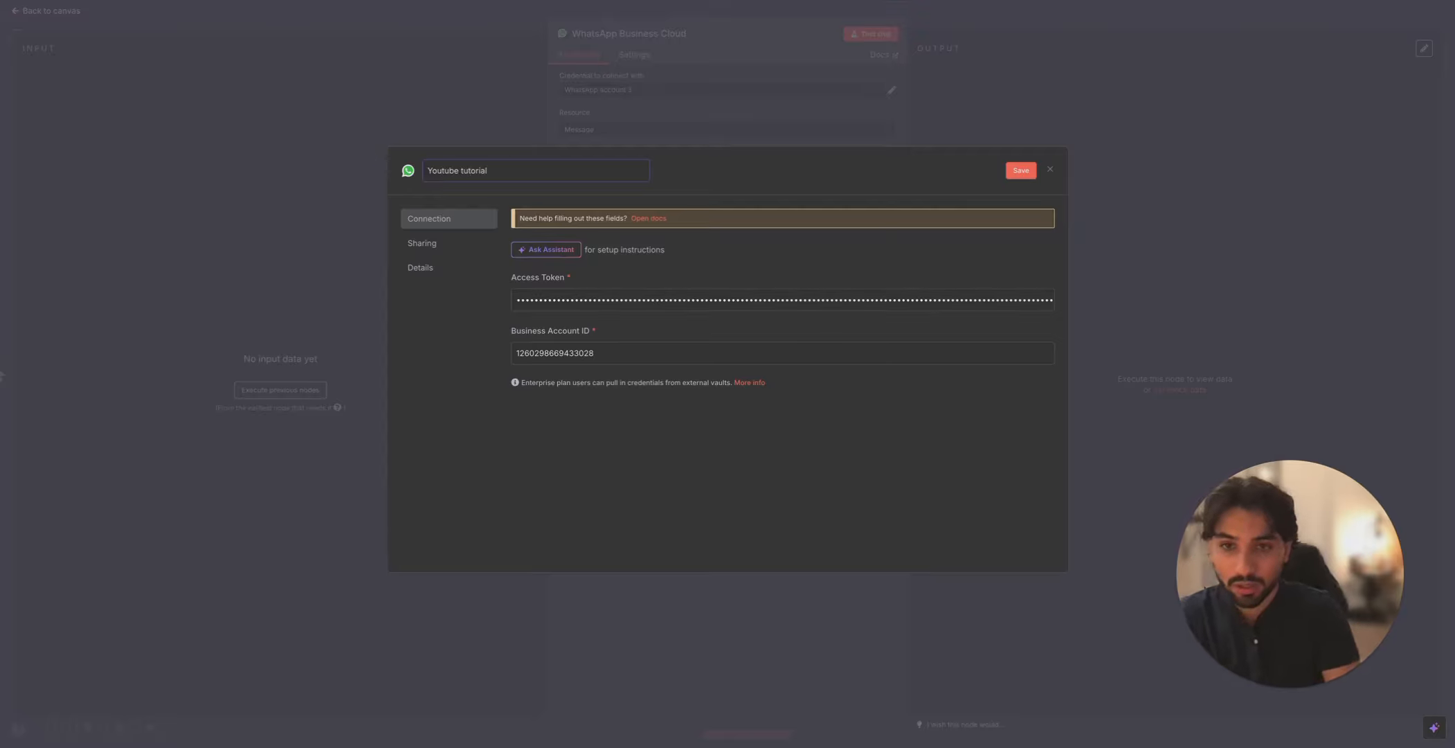
pyautogui.click(1021, 171)
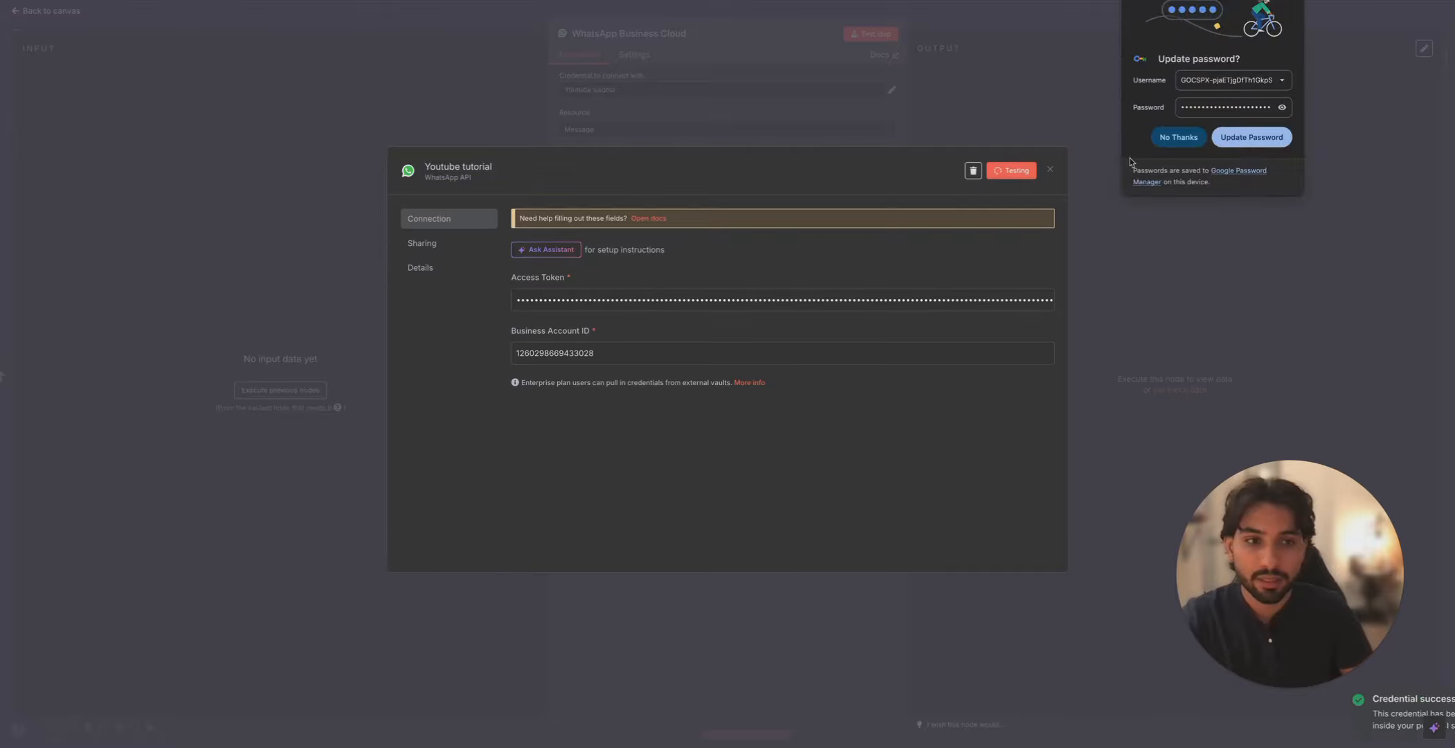
pyautogui.click(1177, 137)
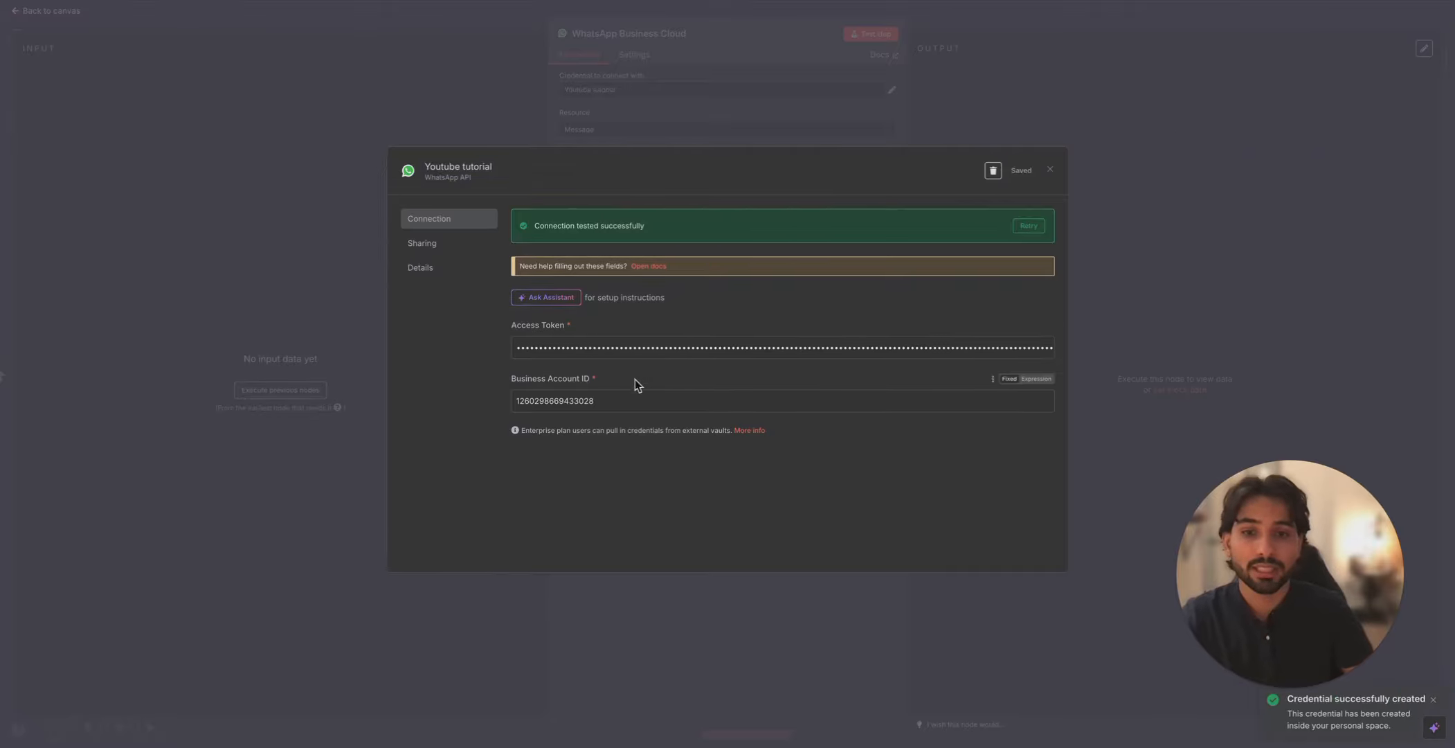
pyautogui.click(1049, 170)
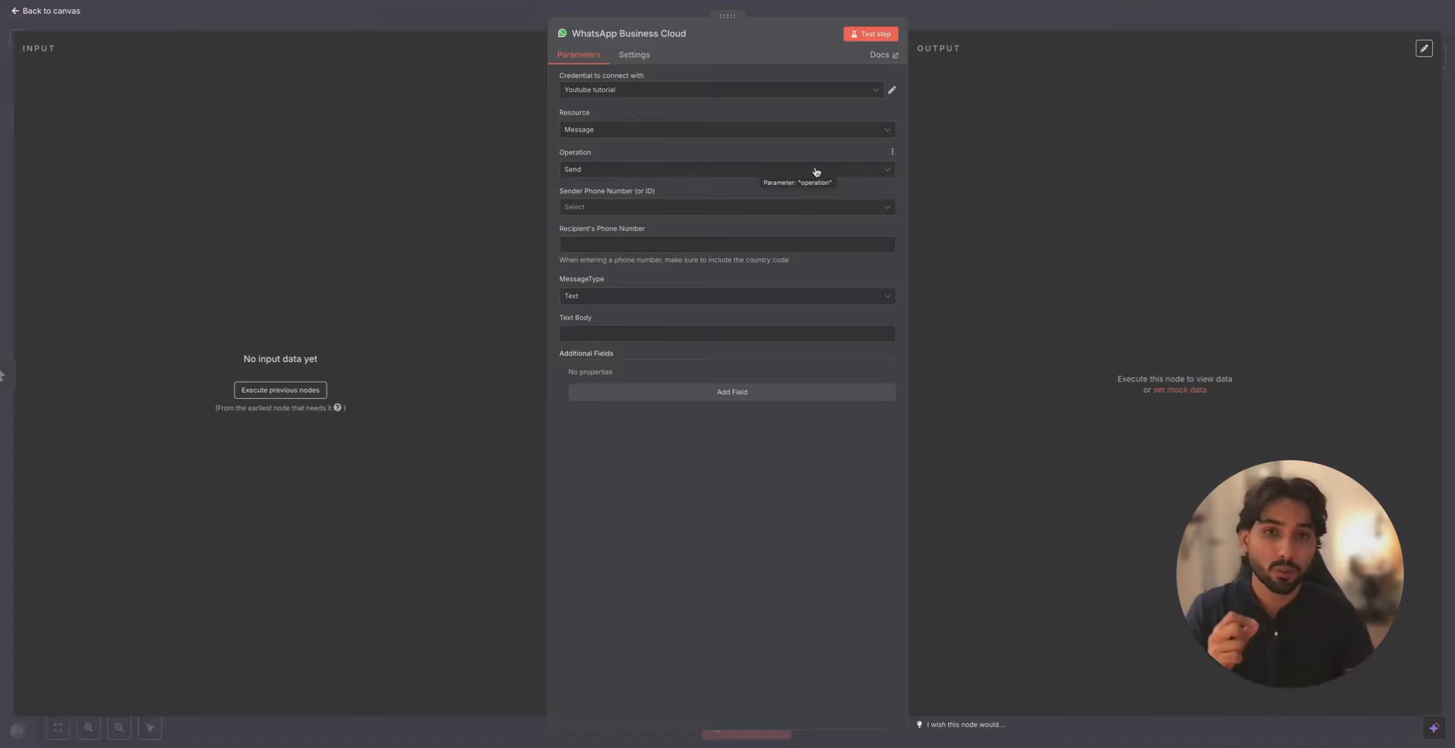
pyautogui.press('Escape')
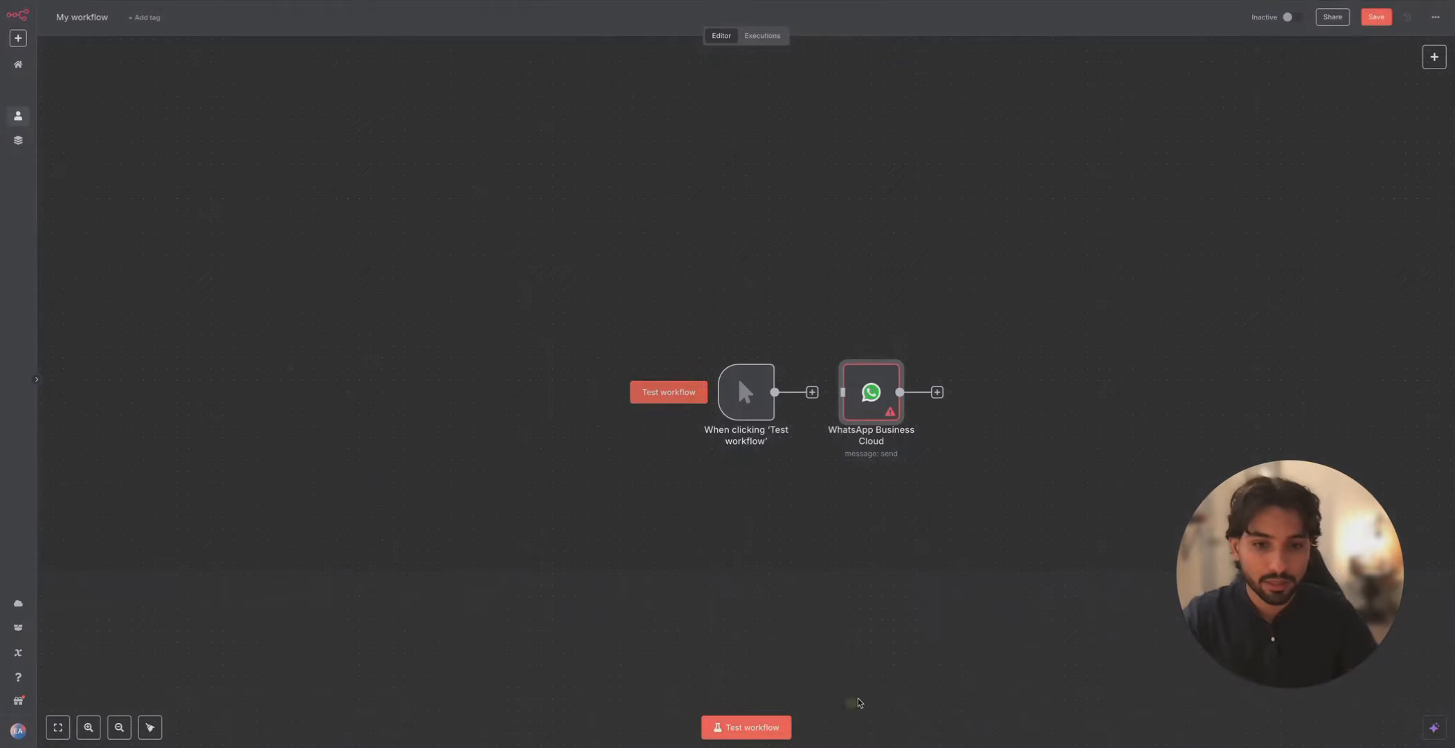
# - Swap the manual trigger for a WhatsApp 'On messages' trigger and start a new OAuth credential
pyautogui.click(753, 350)
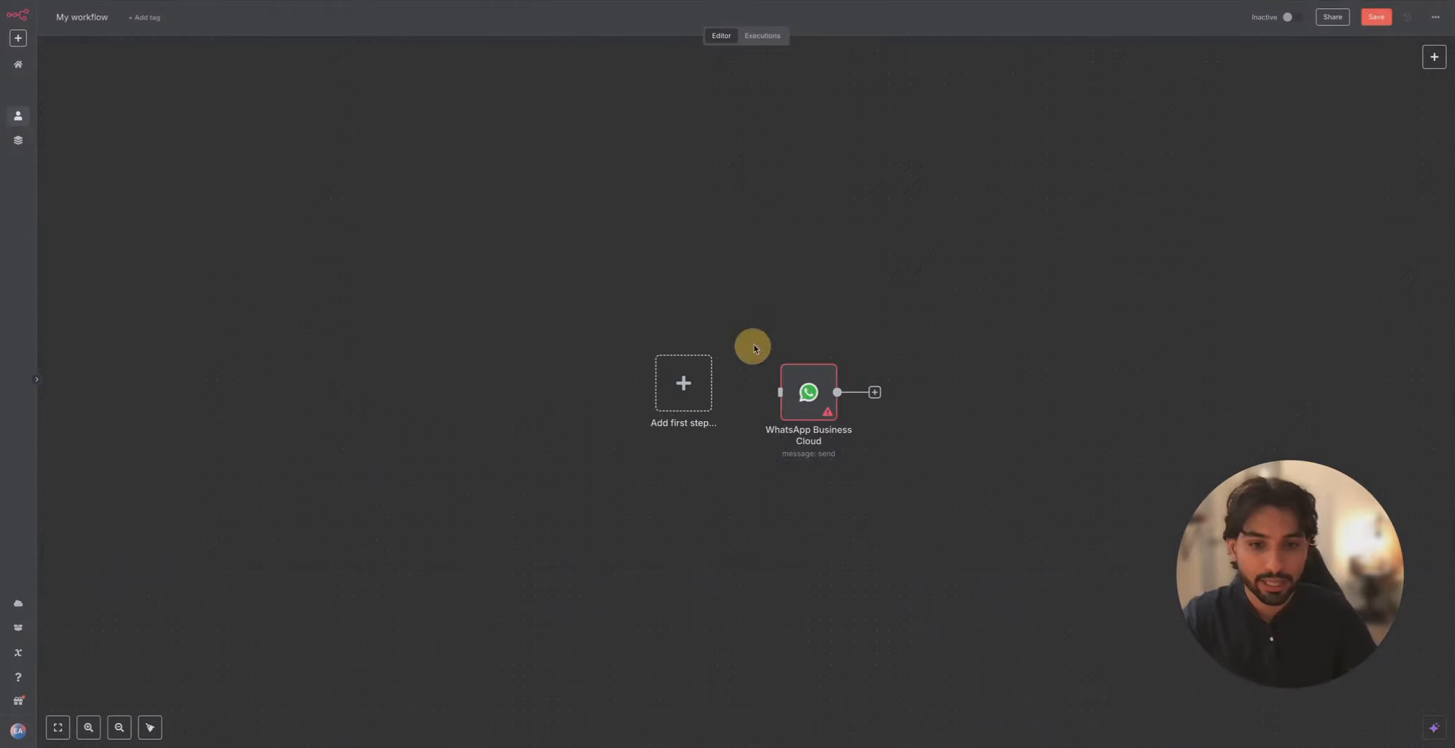
pyautogui.click(1434, 57)
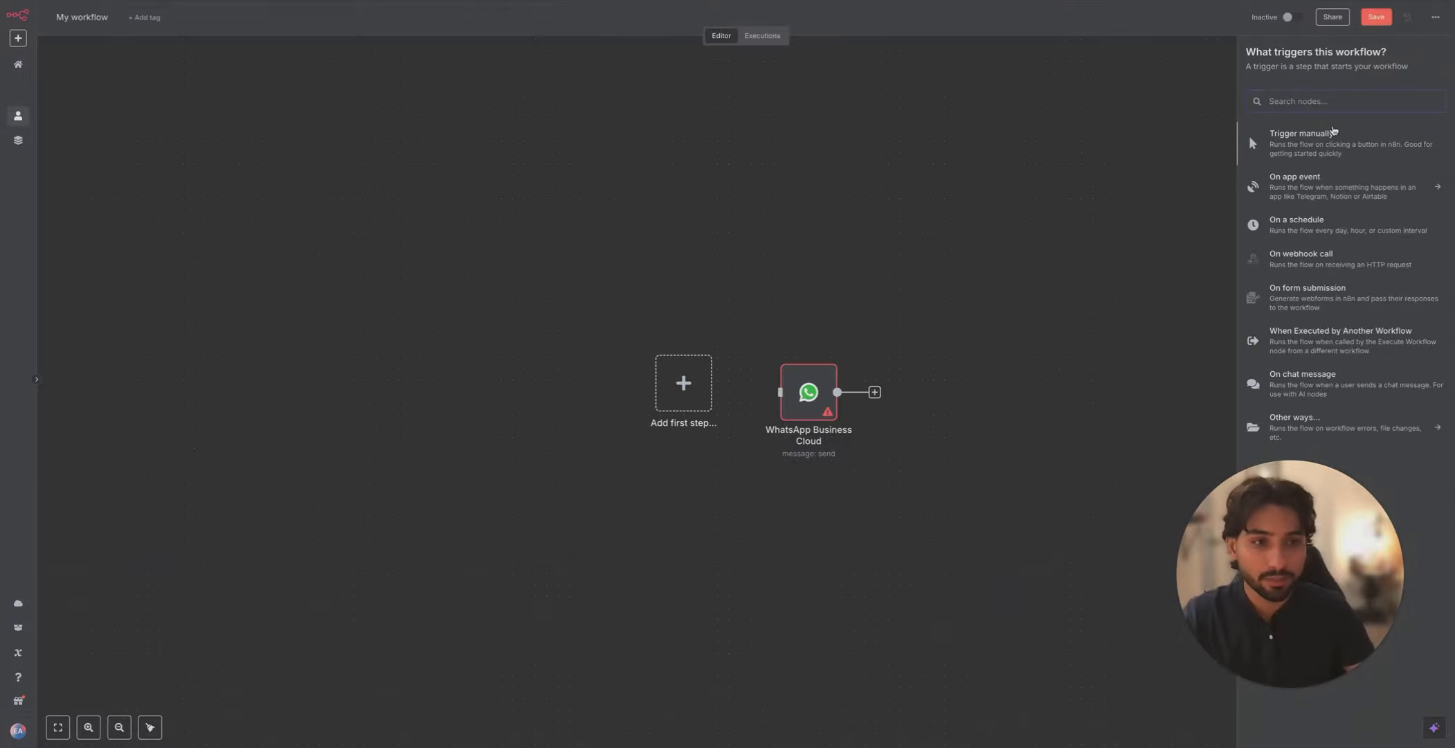
pyautogui.write('what')
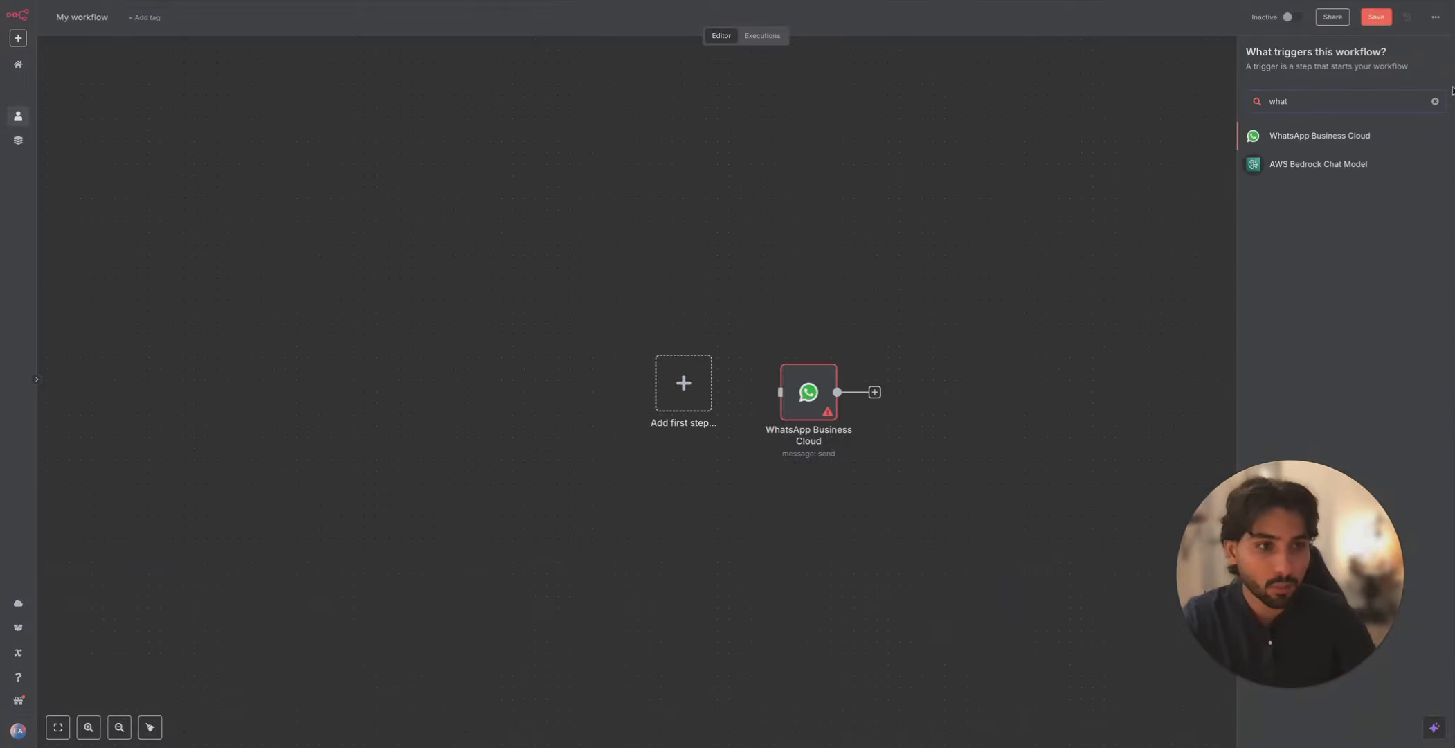
pyautogui.click(1376, 135)
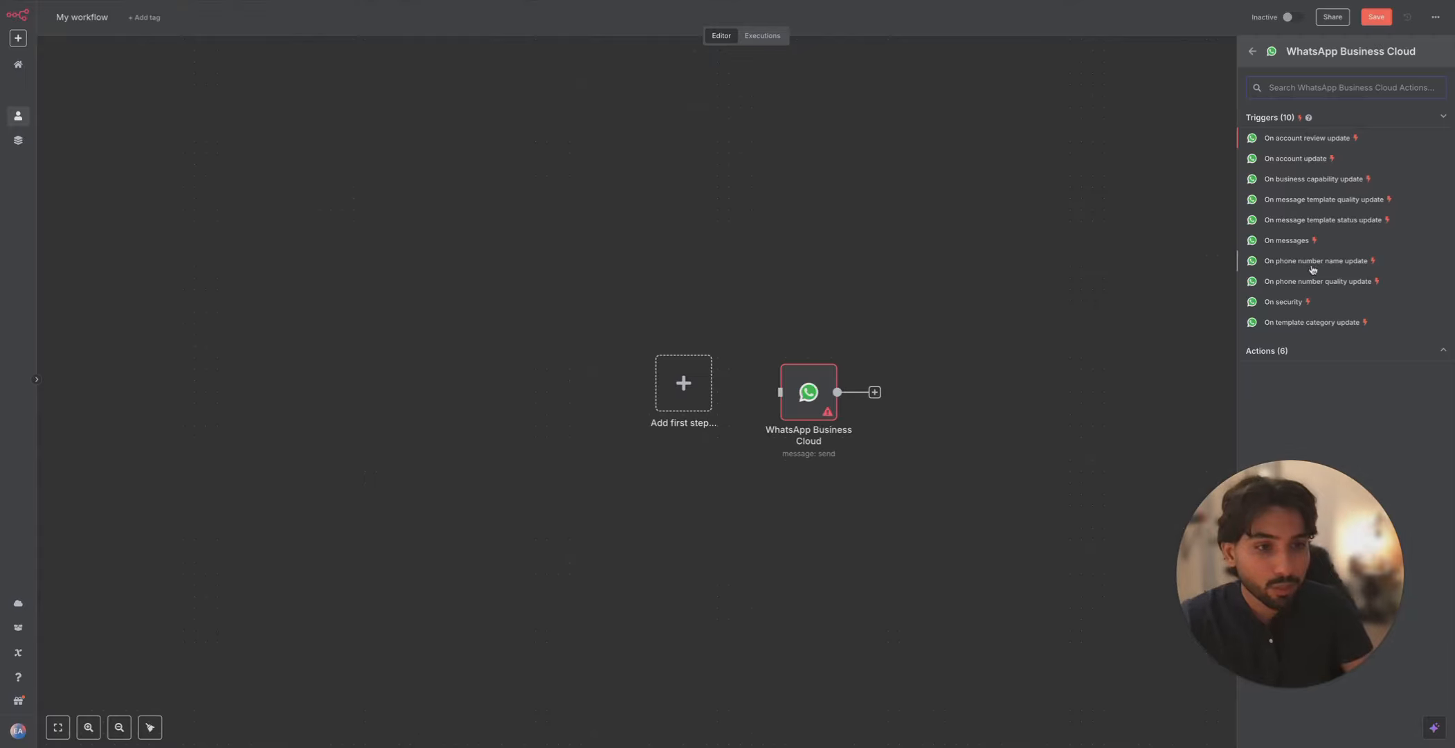
pyautogui.click(1292, 240)
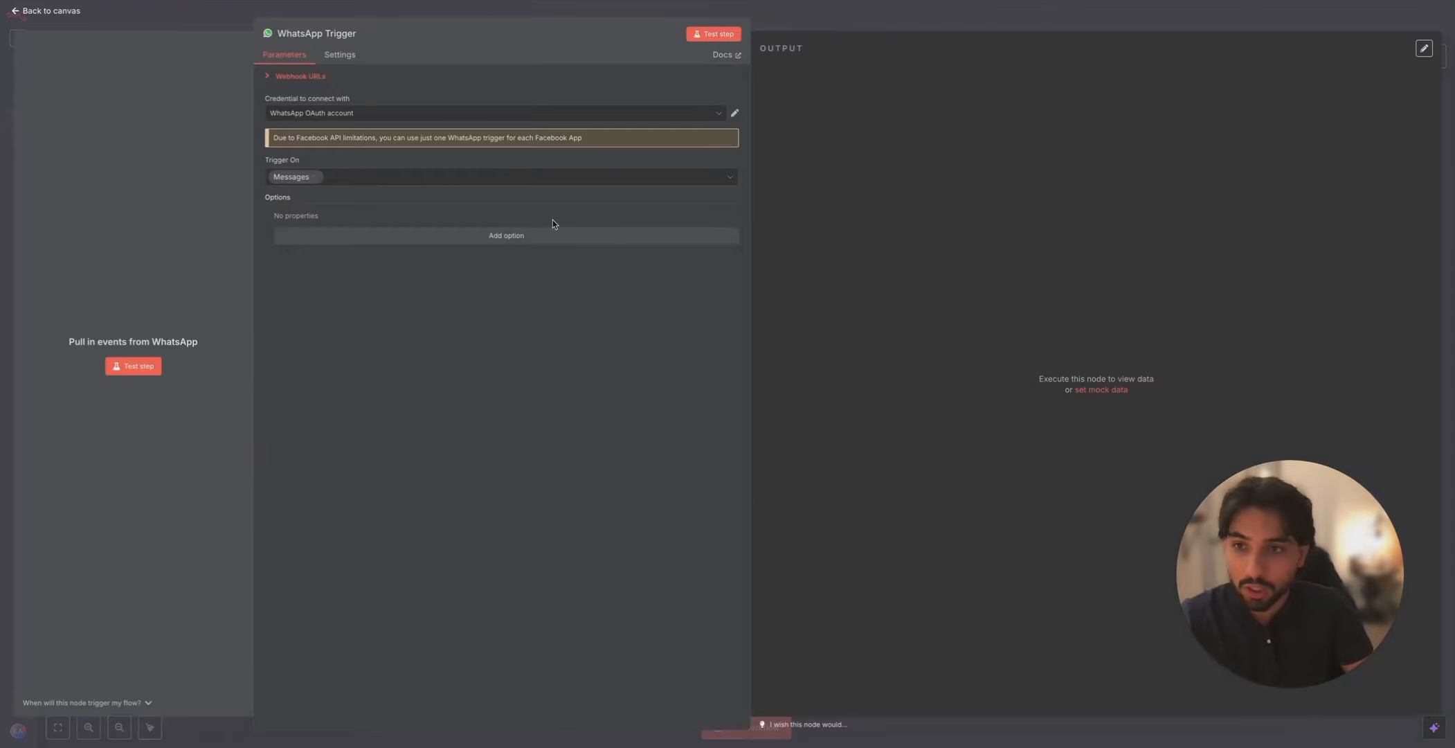
pyautogui.click(403, 114)
pyautogui.click(383, 173)
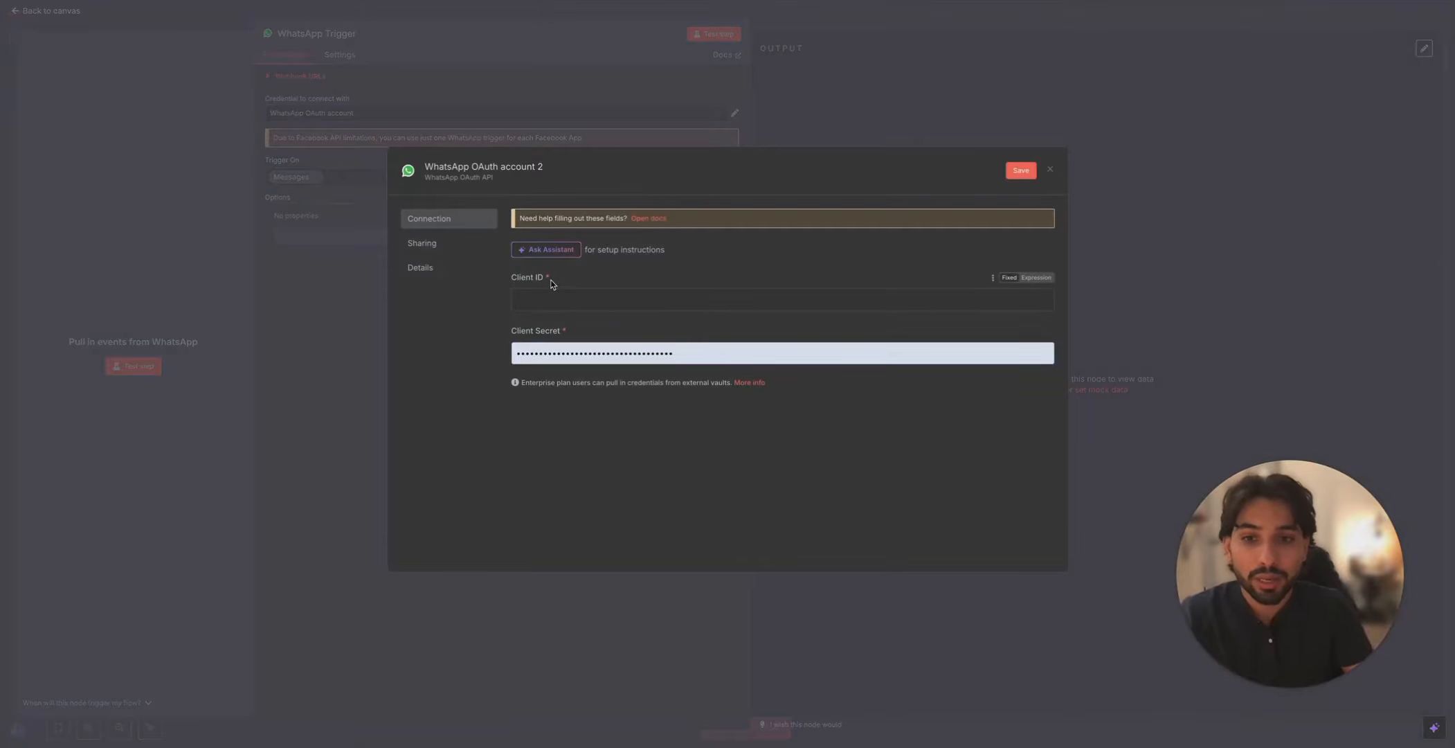
# - Fill the credential's Client ID with the App ID from the Meta app's basic settings
pyautogui.click(521, 277)
pyautogui.moveTo(569, 335); pyautogui.dragTo(509, 330)
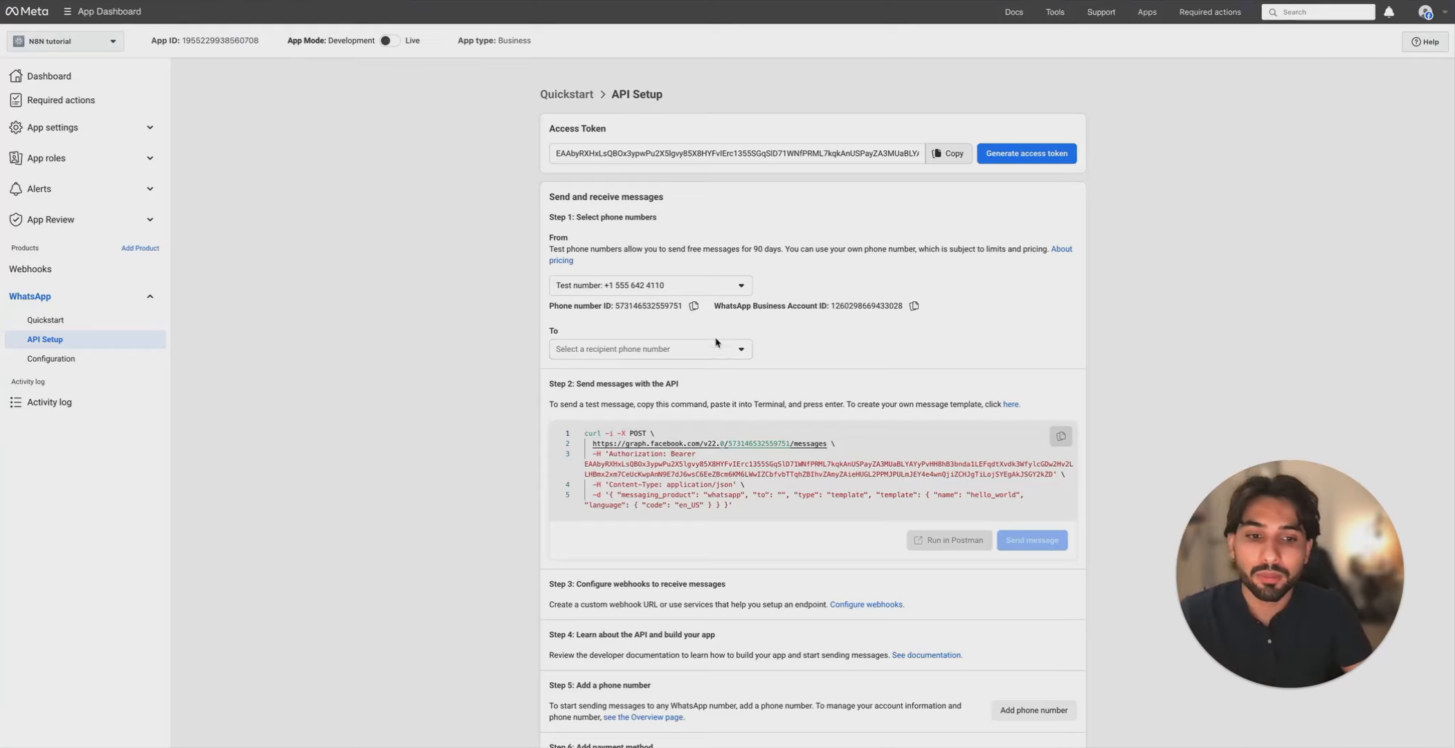
pyautogui.click(143, 168)
pyautogui.click(145, 130)
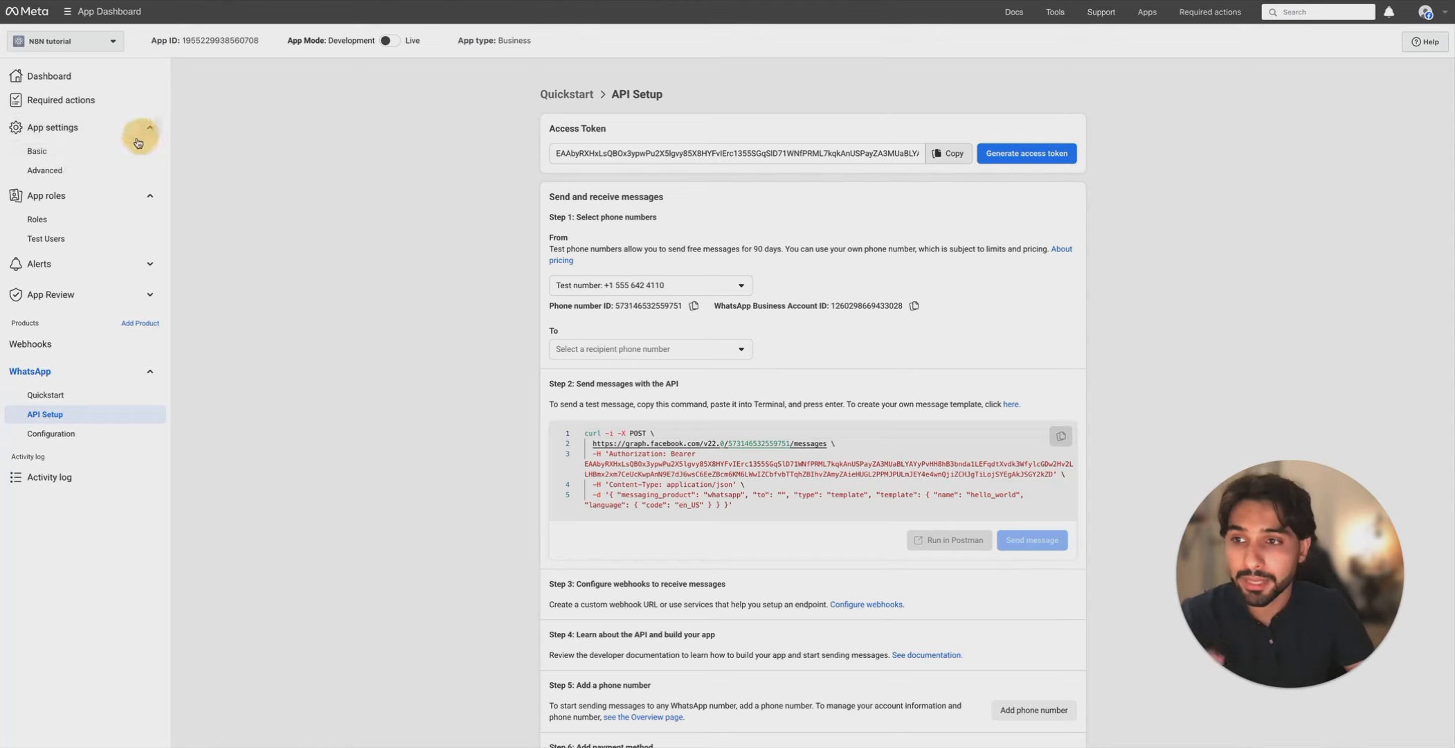
pyautogui.click(68, 158)
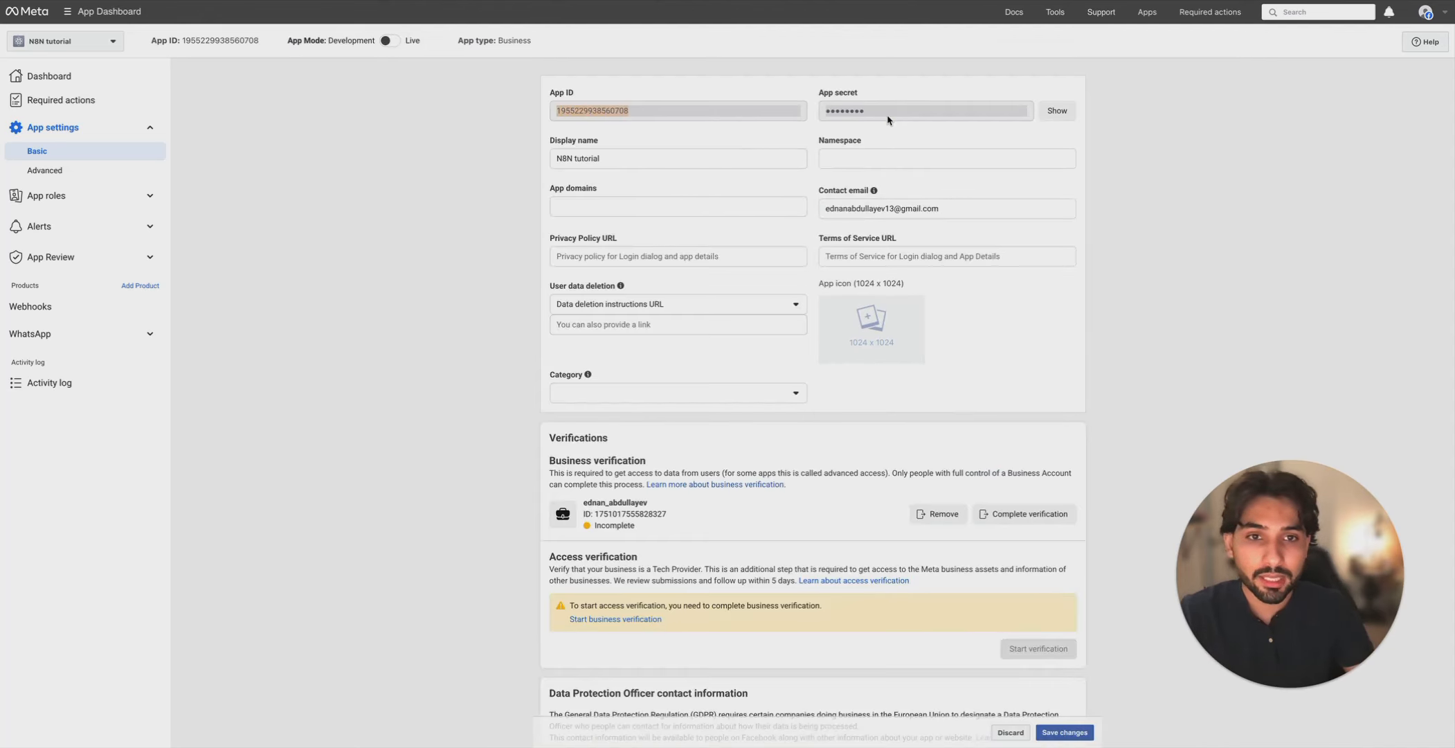
pyautogui.moveTo(865, 113); pyautogui.dragTo(782, 112)
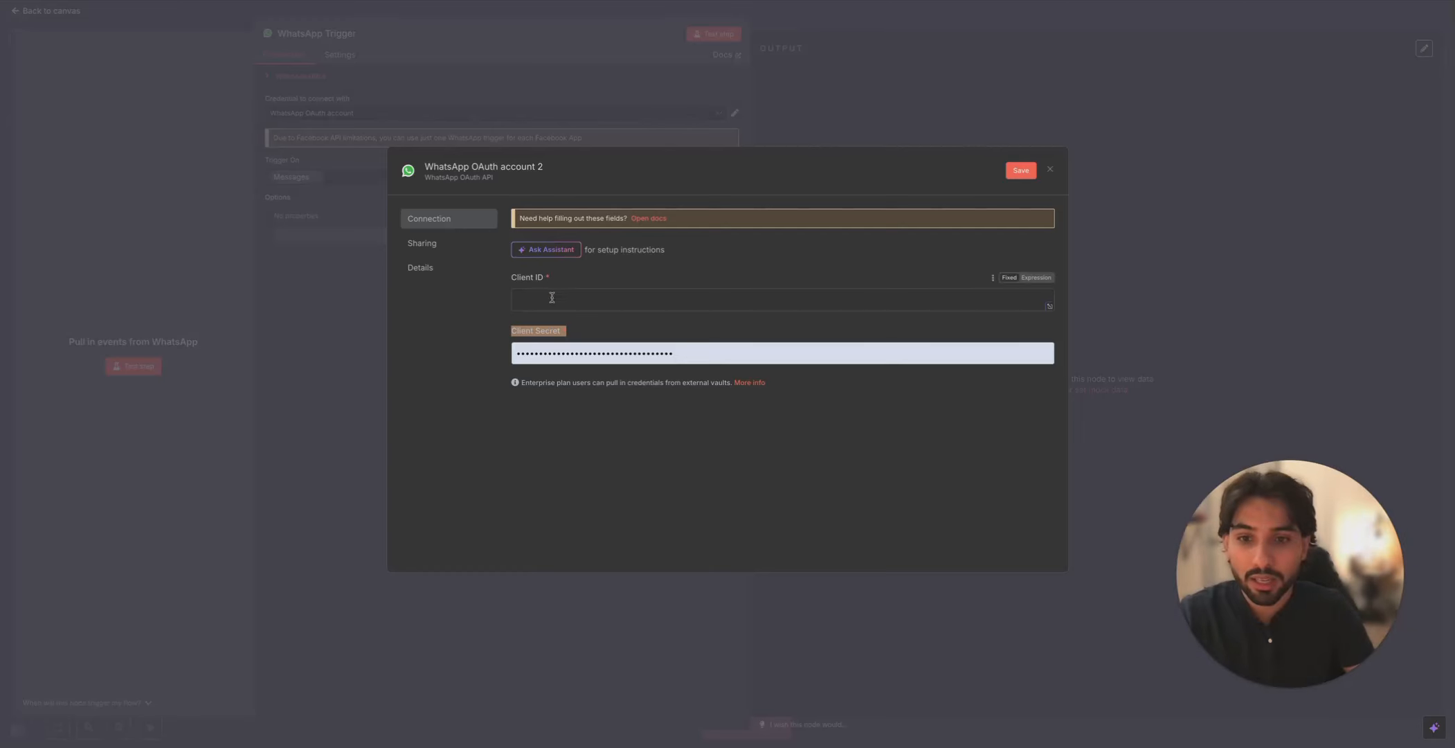
pyautogui.click(554, 301)
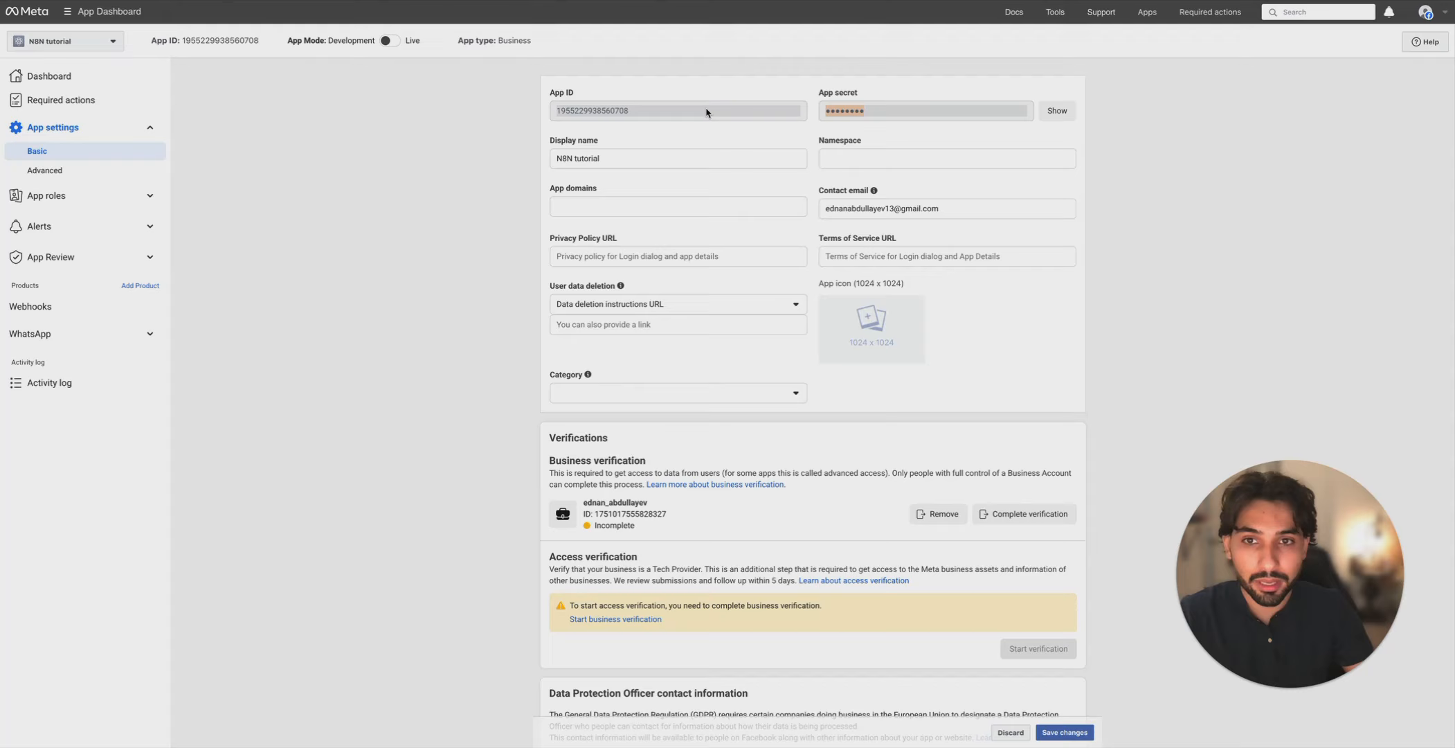
pyautogui.moveTo(706, 112); pyautogui.dragTo(538, 106)
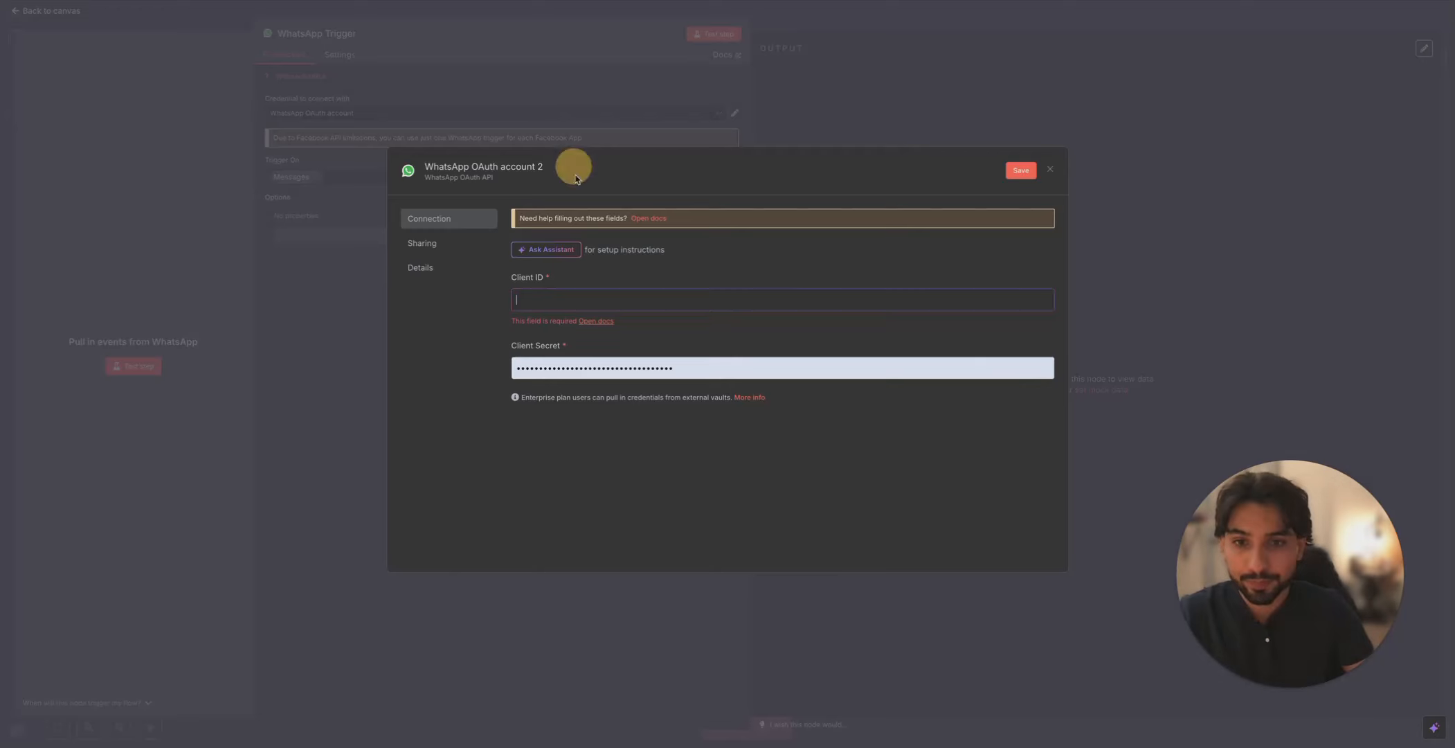
pyautogui.hotkey('ctrl', 'v')
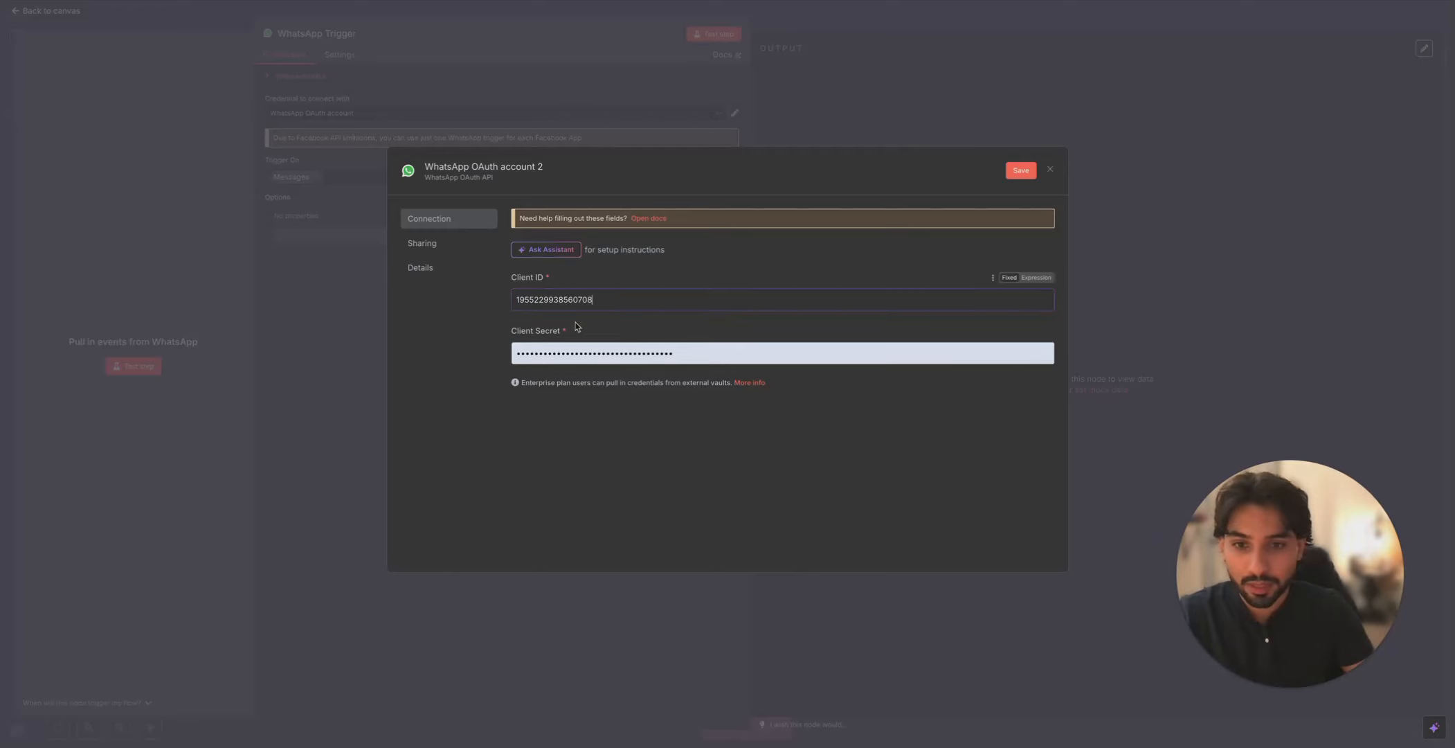
# - Reveal the Meta app secret, paste it as Client Secret, then save and test the credential
pyautogui.click(554, 352)
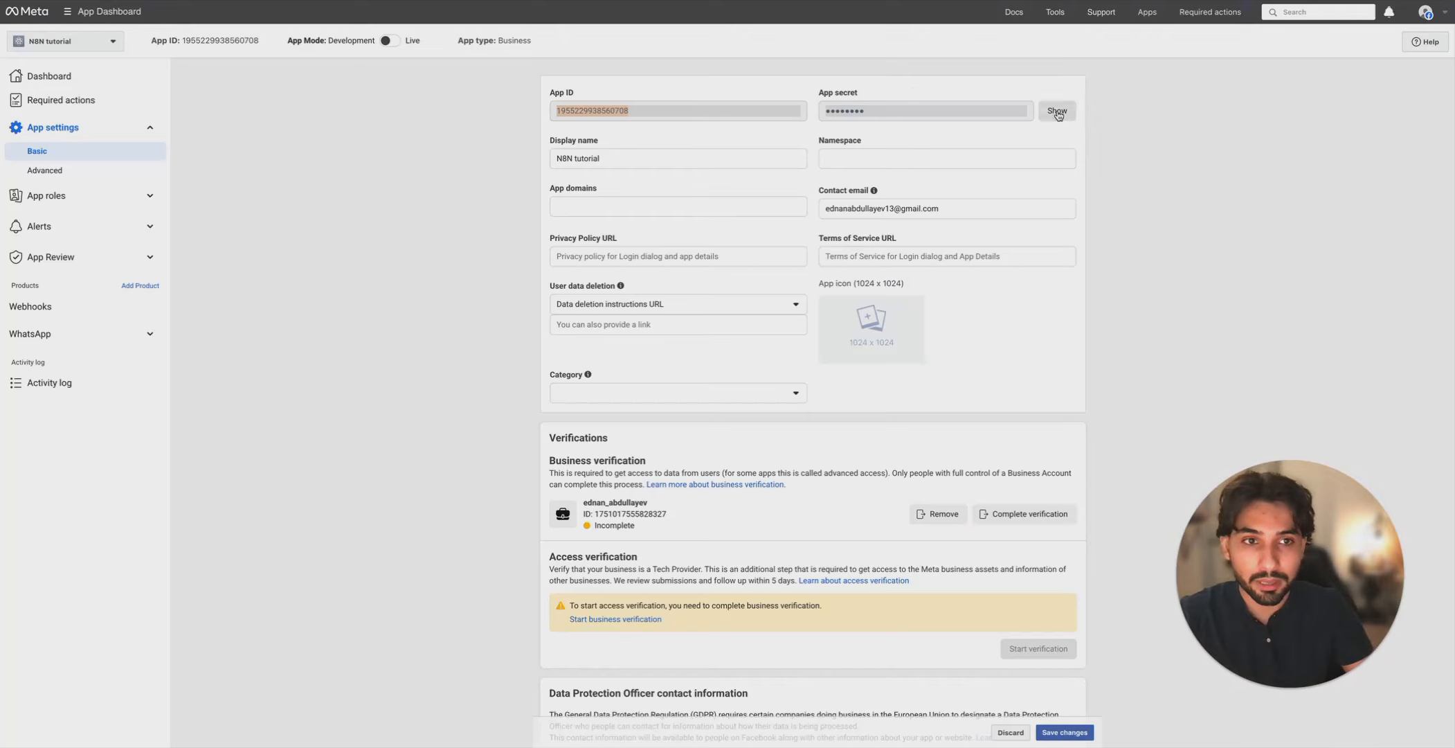
pyautogui.click(1057, 112)
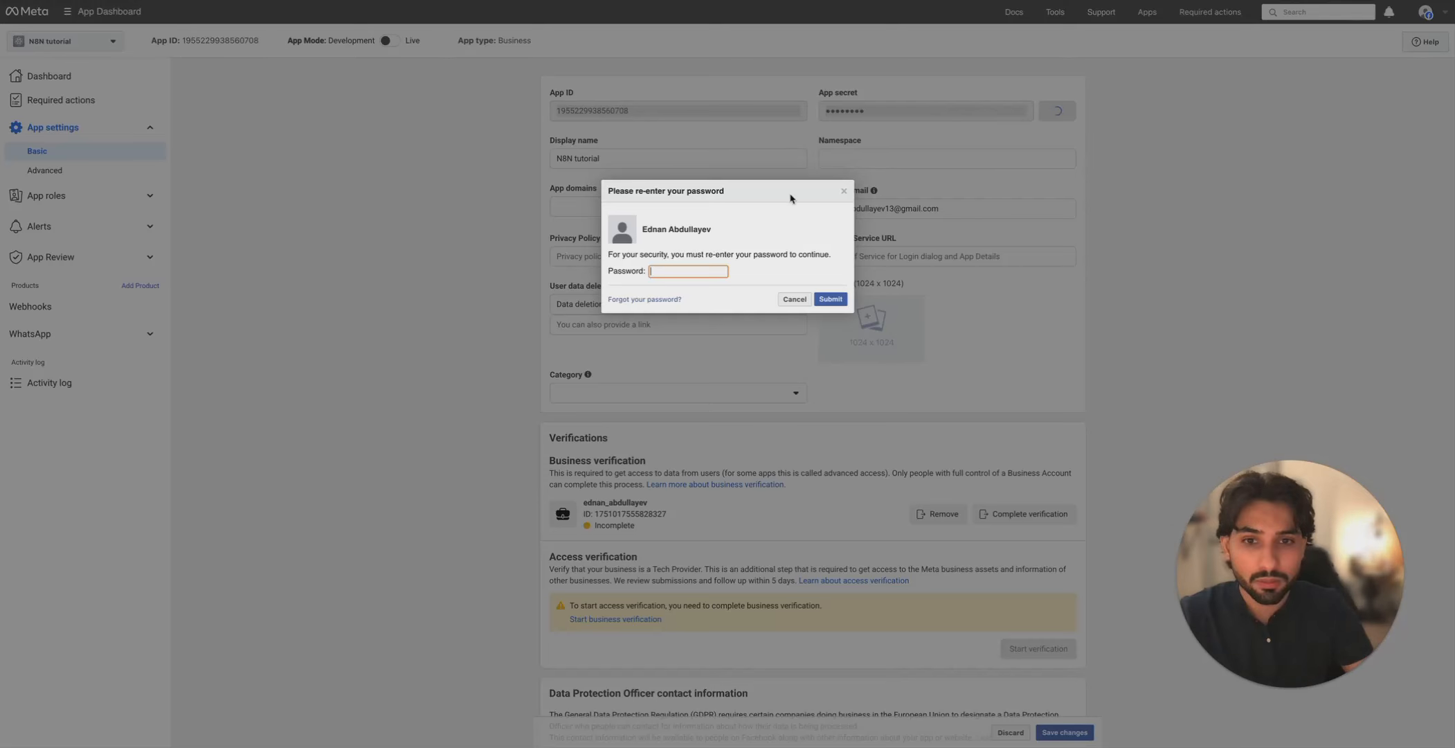
pyautogui.write('••')
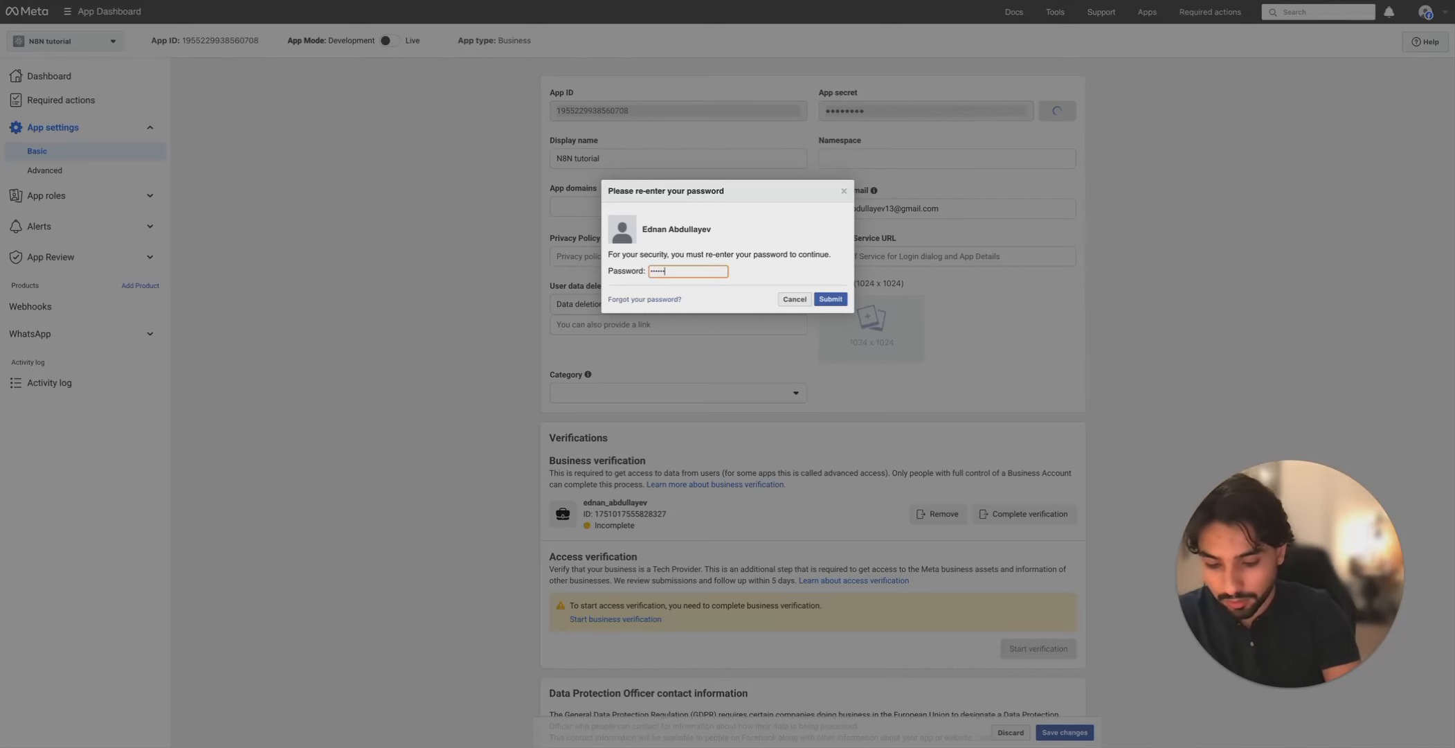
pyautogui.write('•')
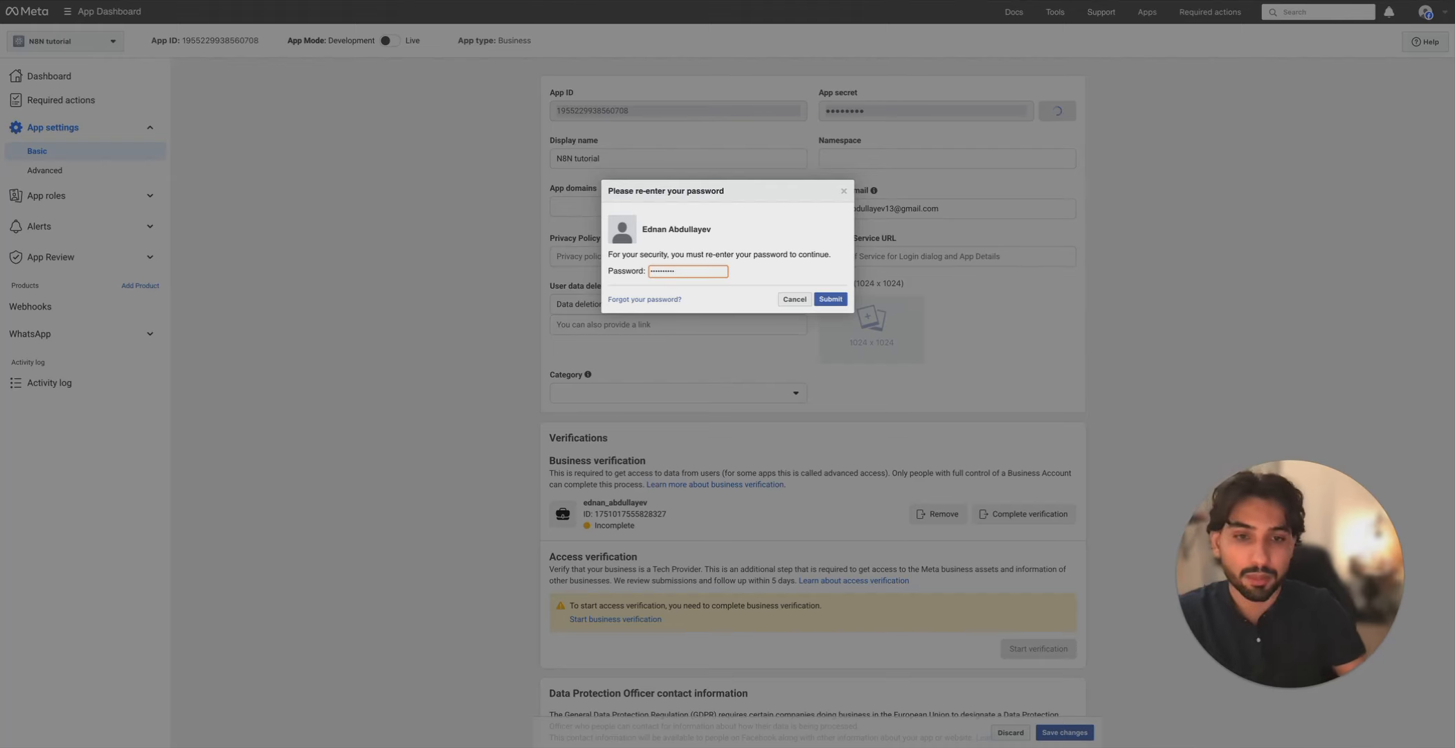
pyautogui.click(831, 298)
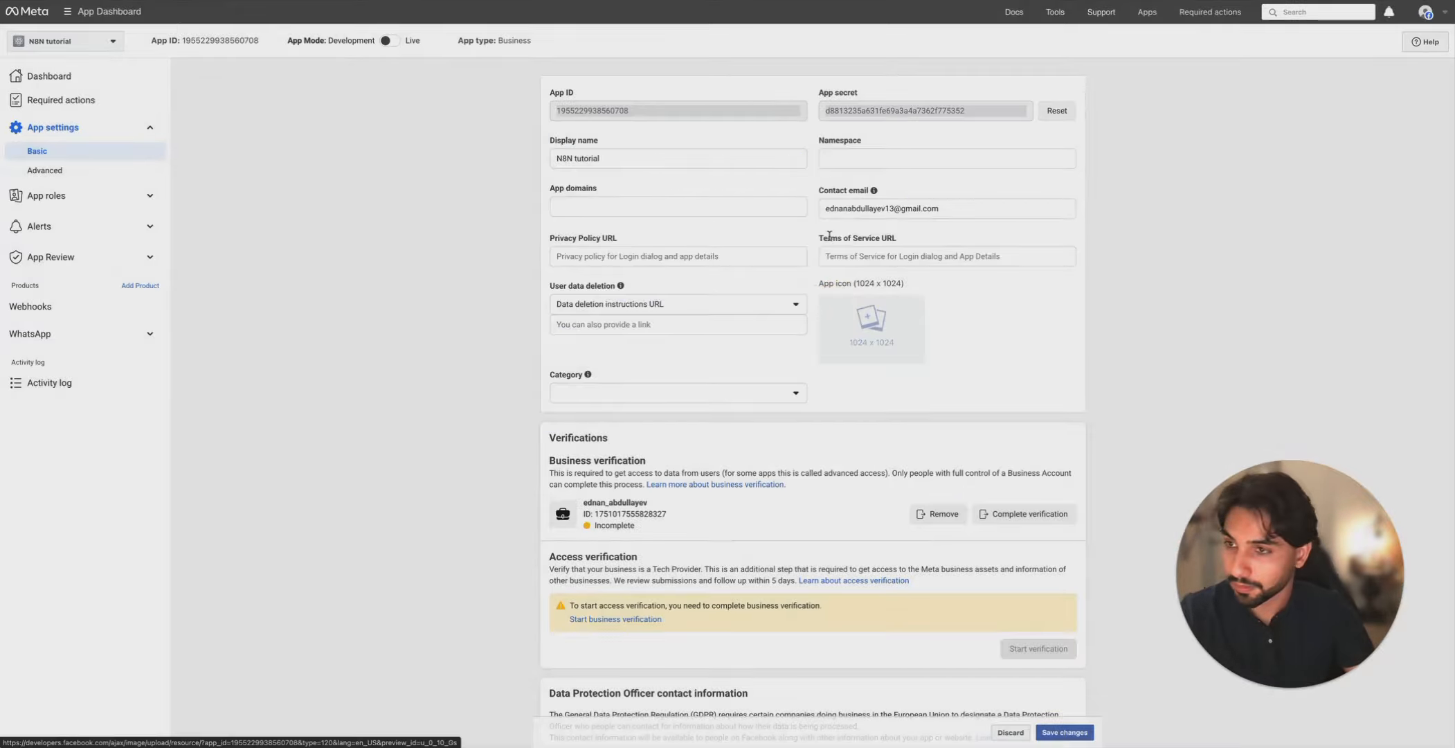
pyautogui.moveTo(986, 118); pyautogui.dragTo(685, 111)
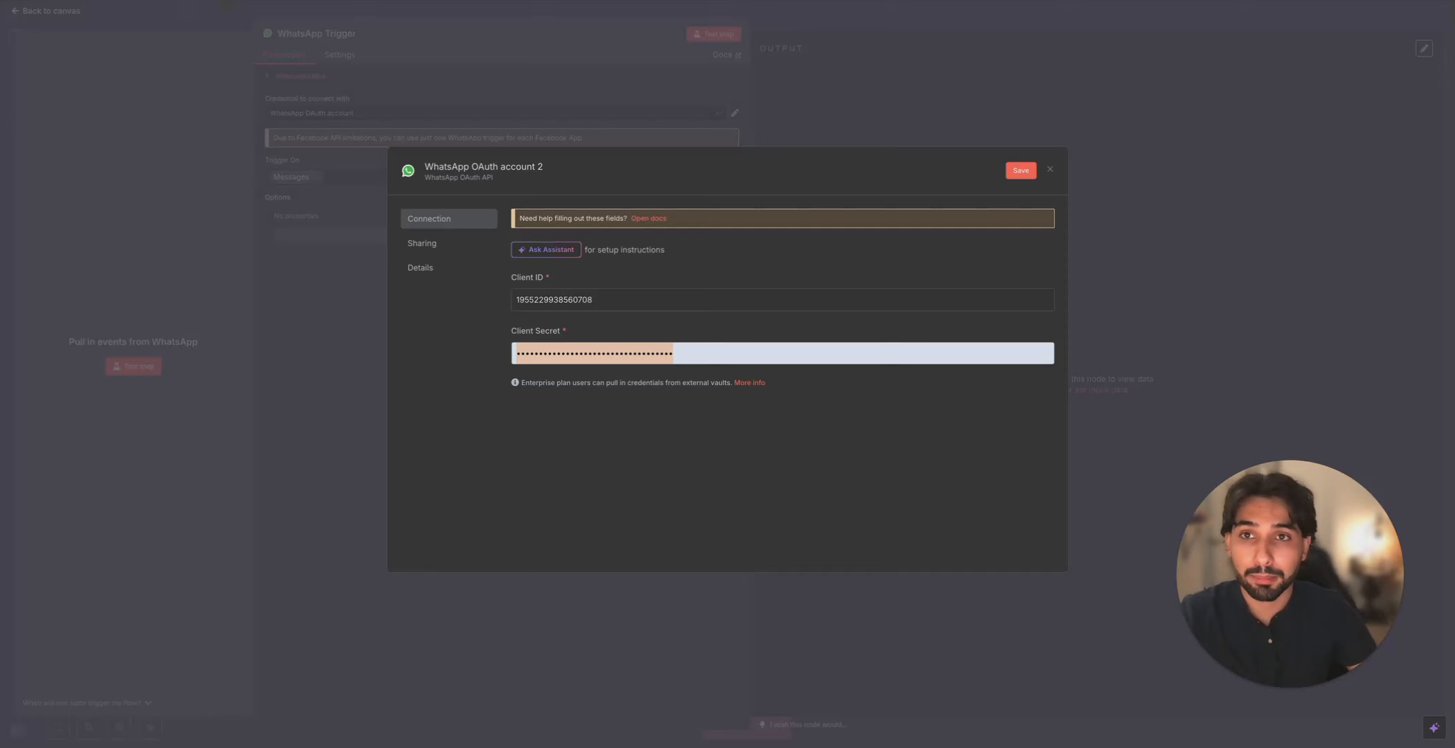
pyautogui.hotkey('ctrl', 'v')
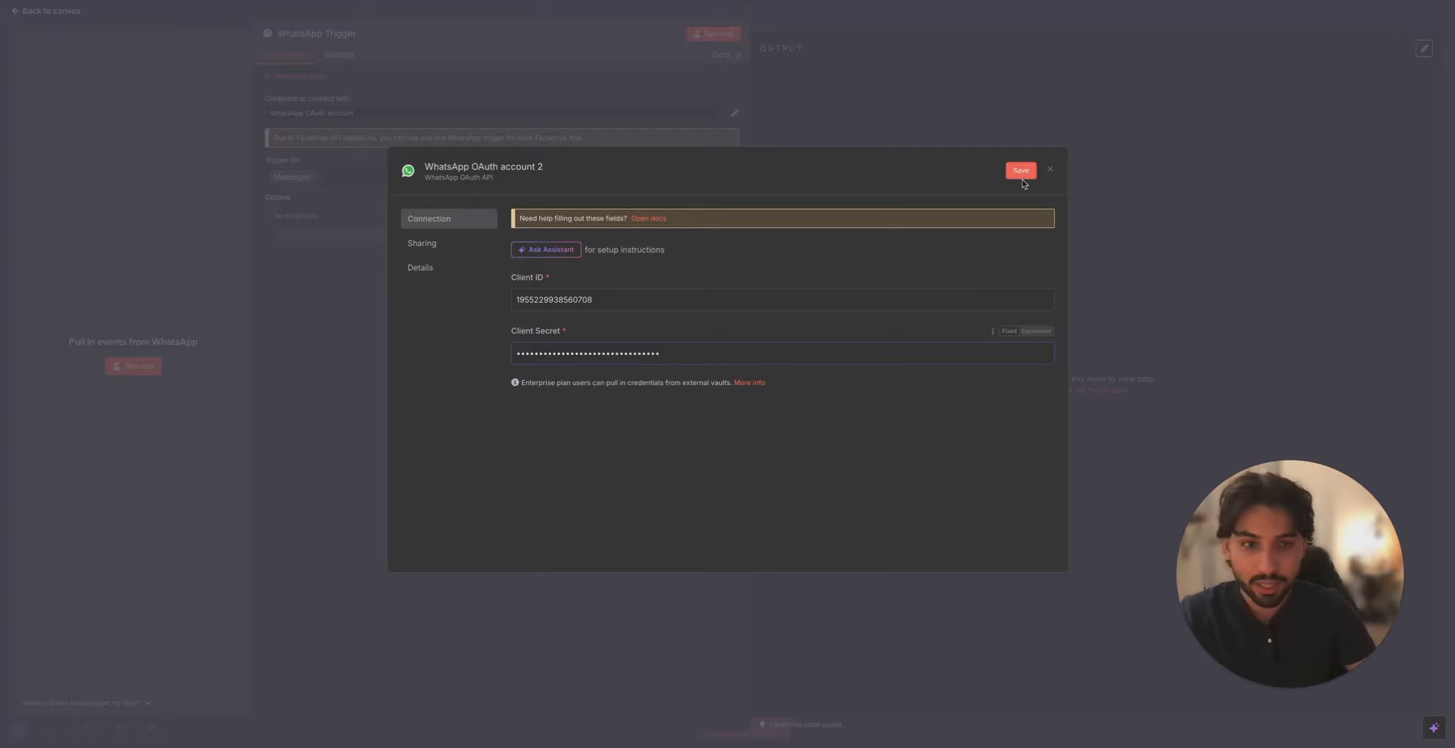
pyautogui.click(1022, 171)
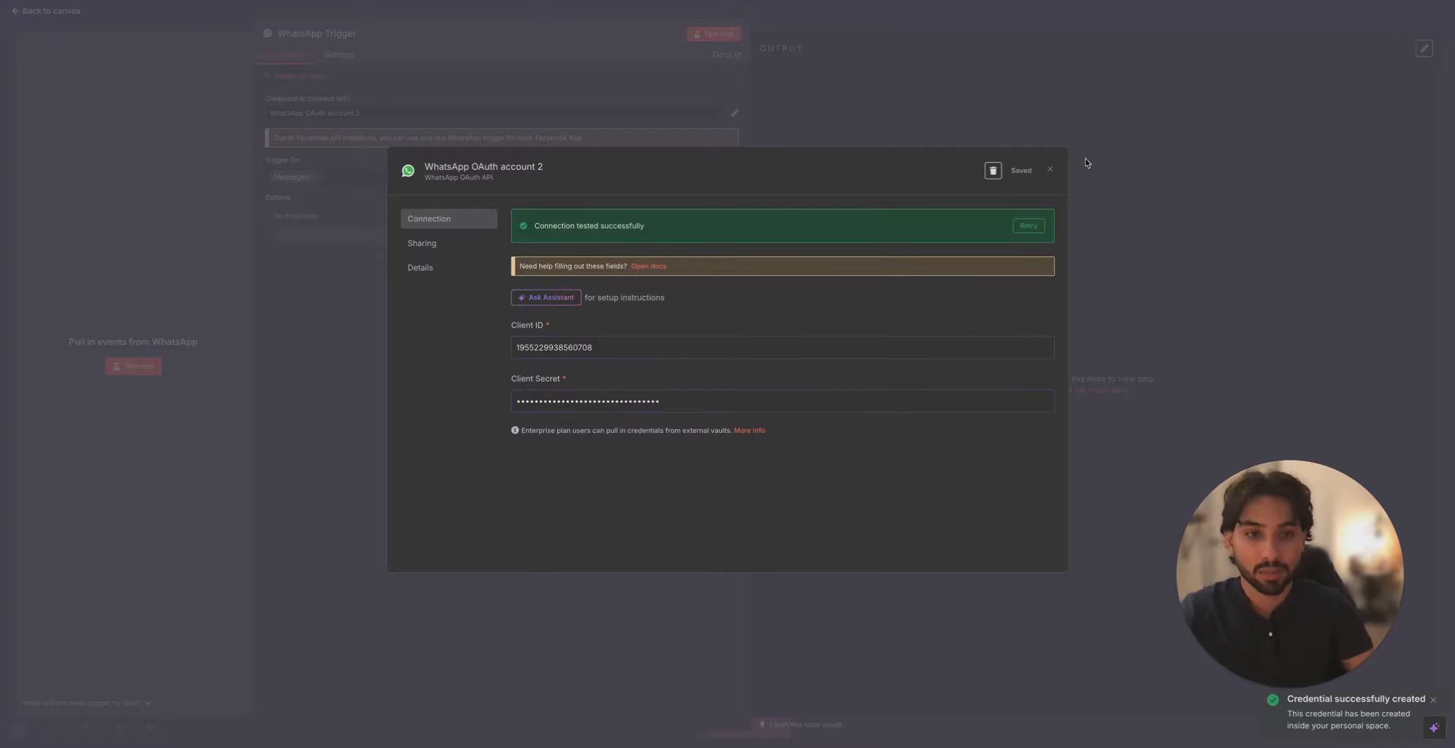
pyautogui.click(1050, 169)
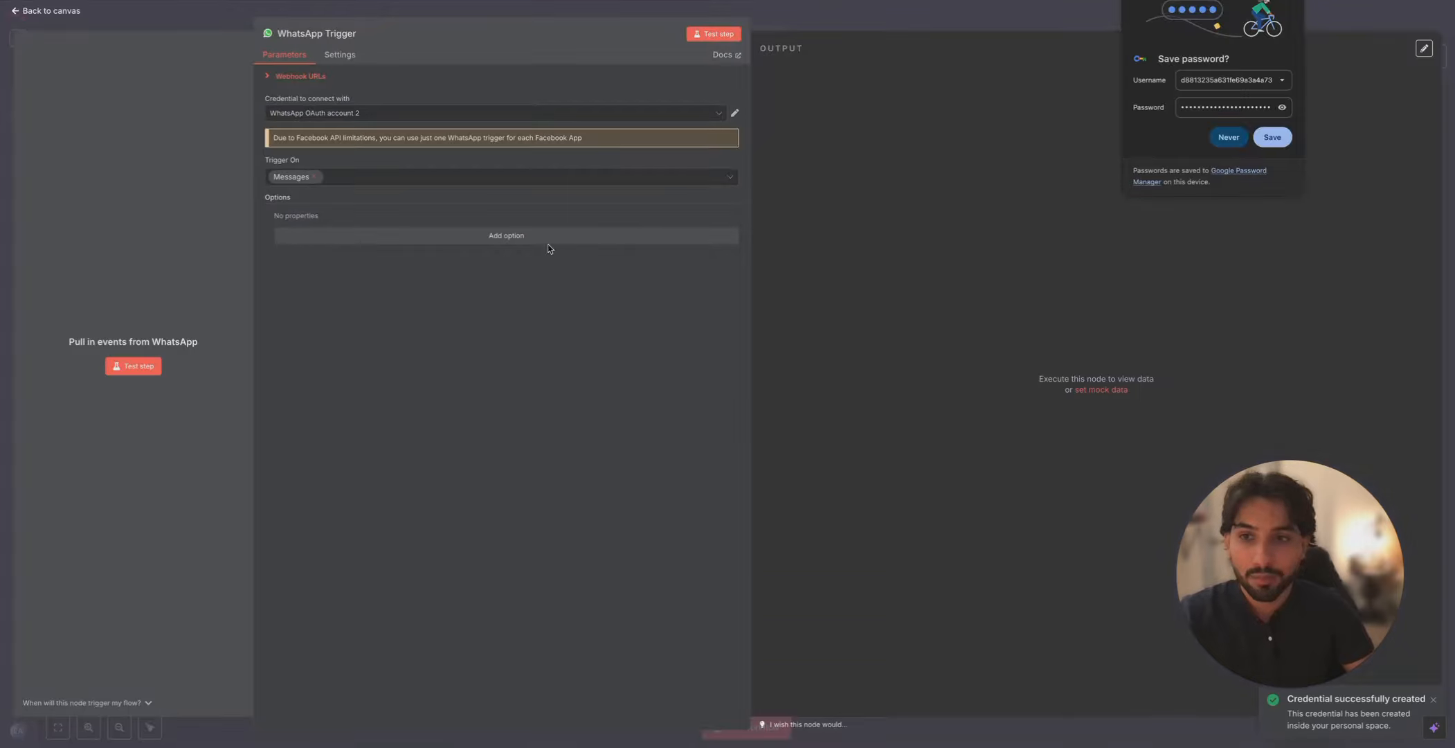
pyautogui.click(1229, 137)
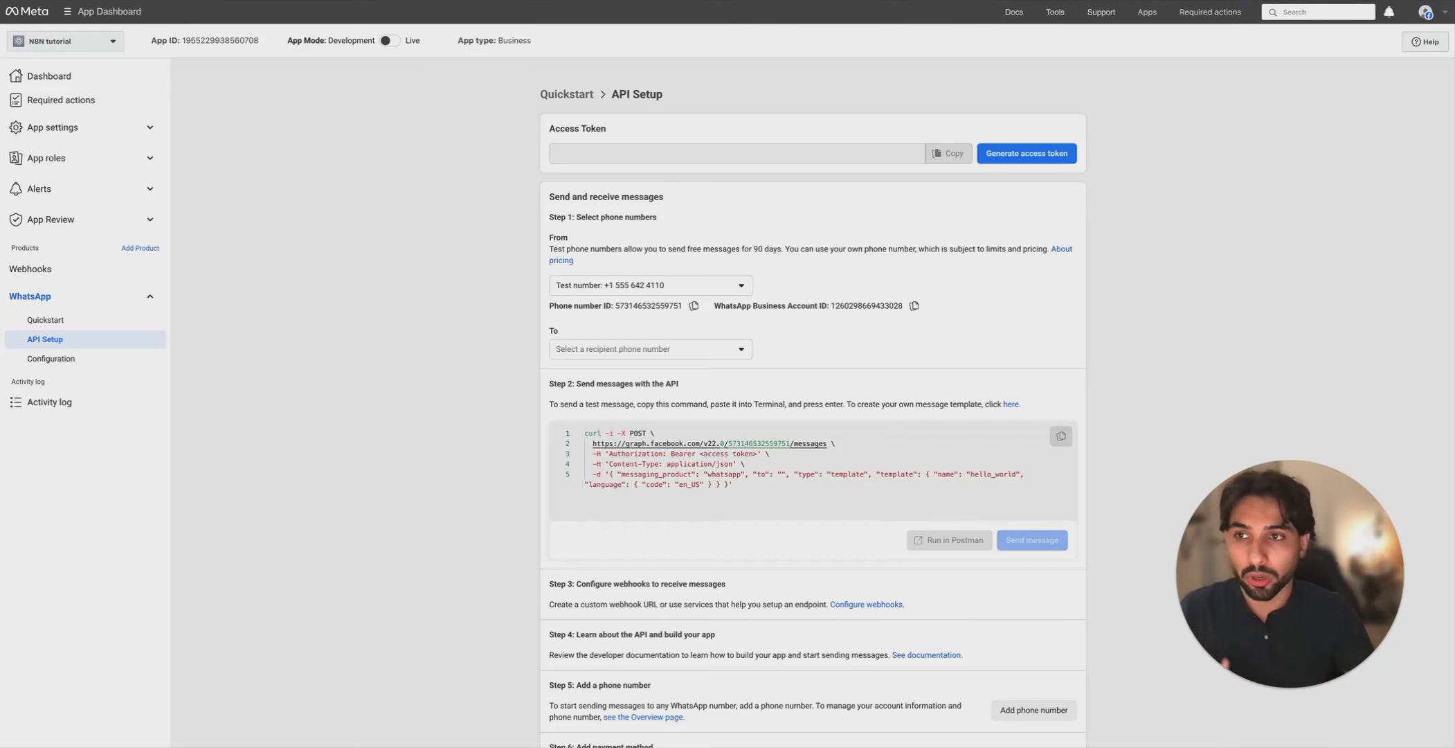
pyautogui.click(678, 354)
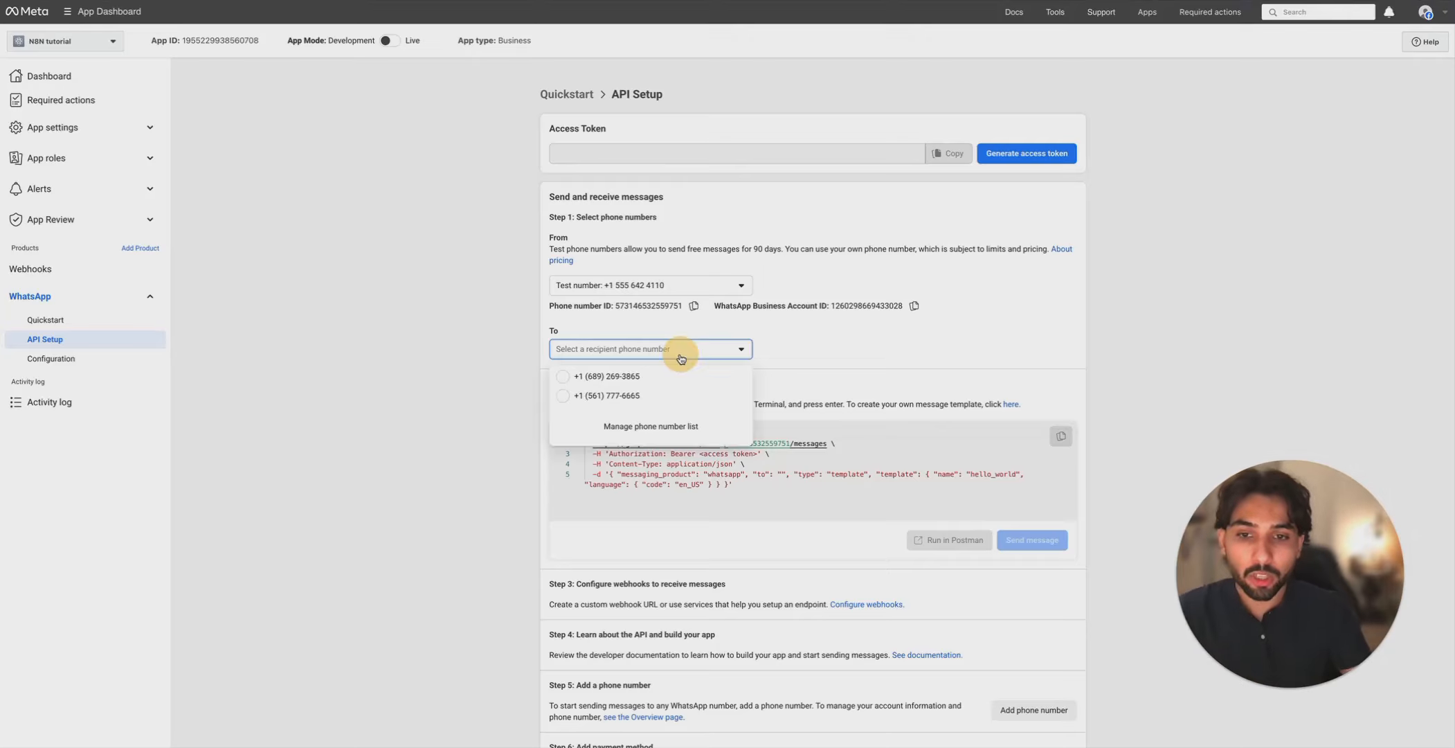
pyautogui.click(674, 433)
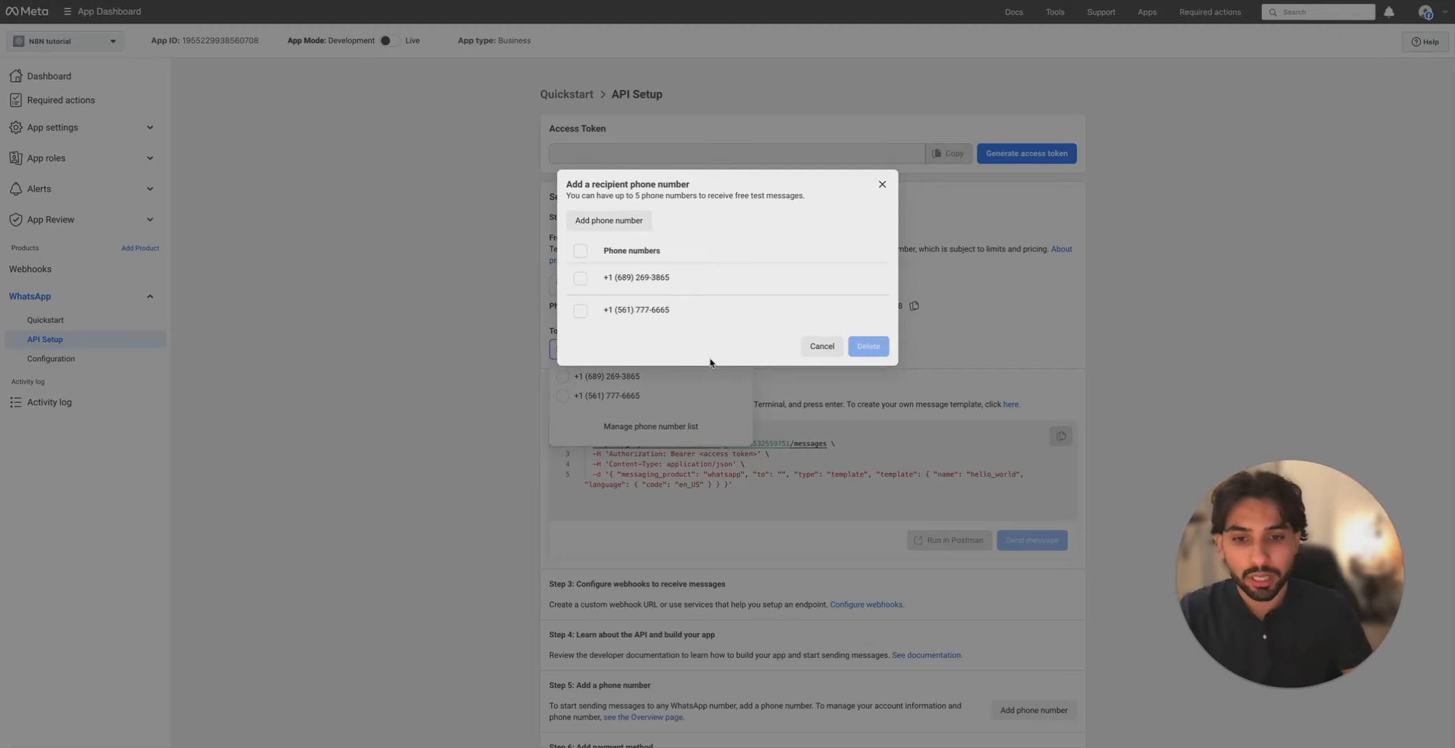
pyautogui.click(609, 220)
pyautogui.click(736, 253)
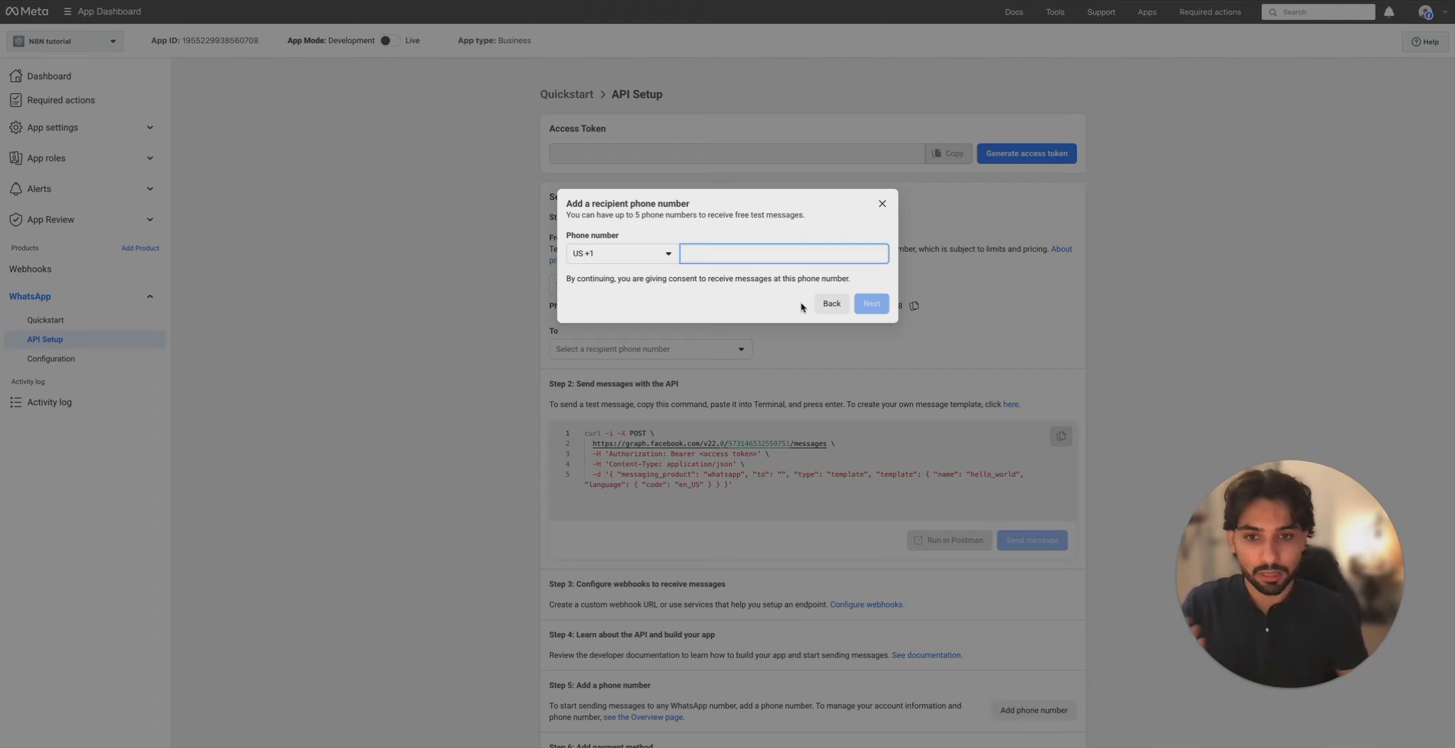
pyautogui.click(882, 204)
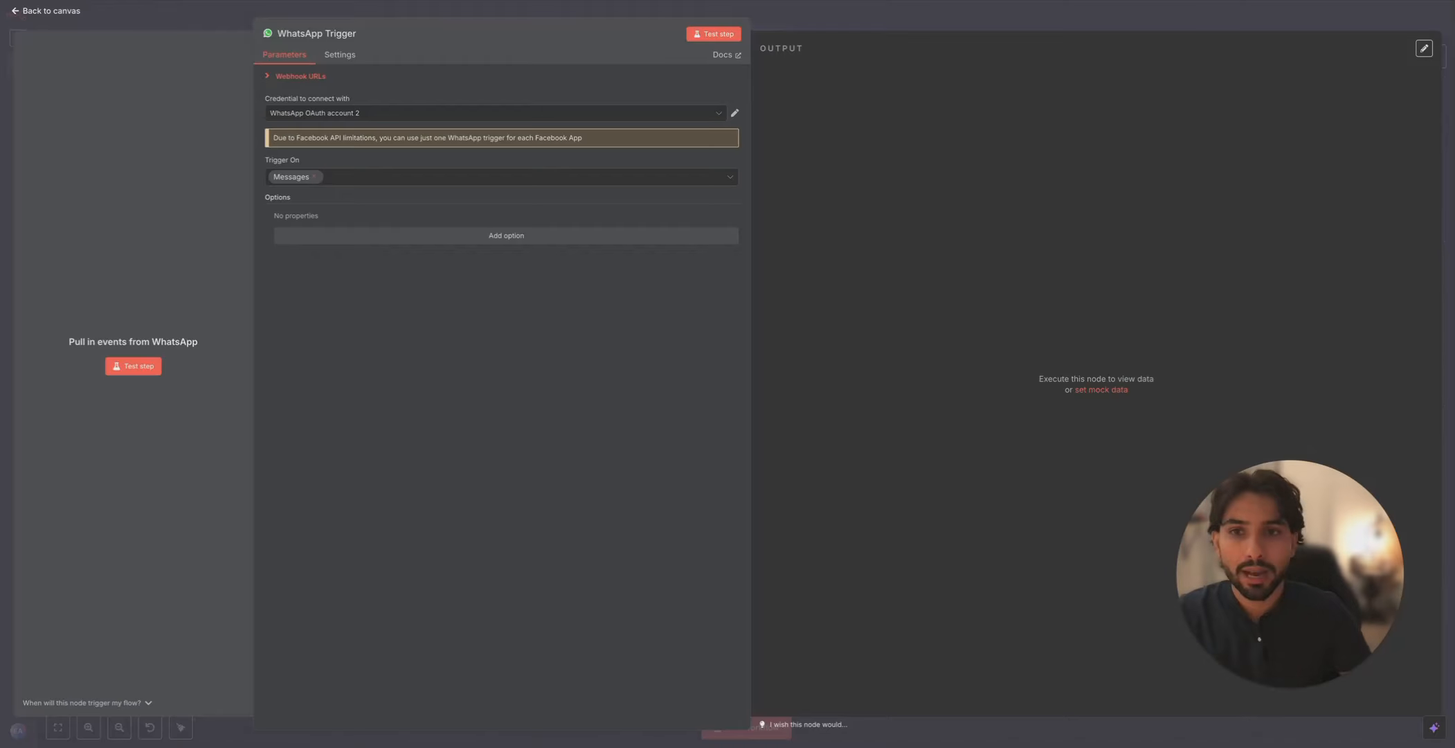
# - Delete the WhatsApp Business Cloud send-message node, keeping the browser beside the WhatsApp chat
pyautogui.click(715, 19)
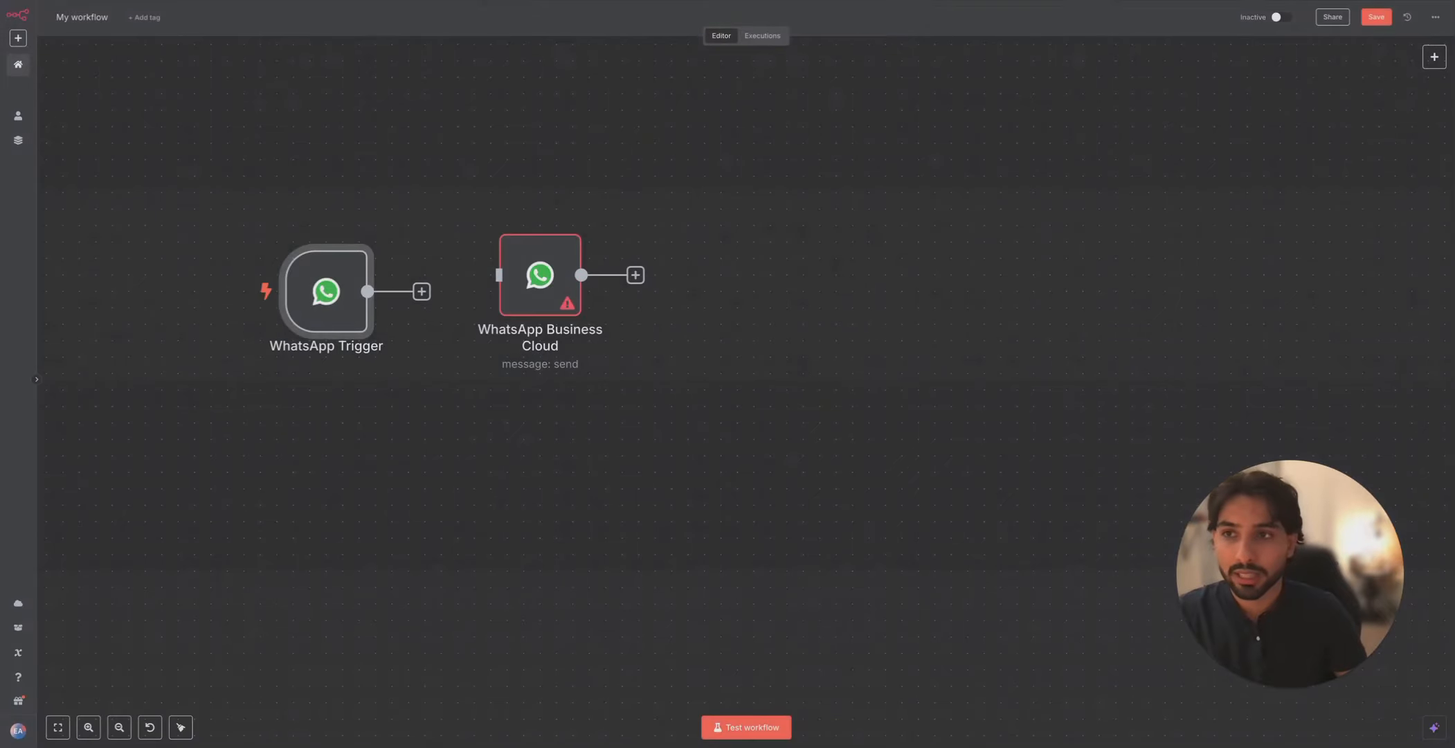
pyautogui.press('ctrl+super+f')
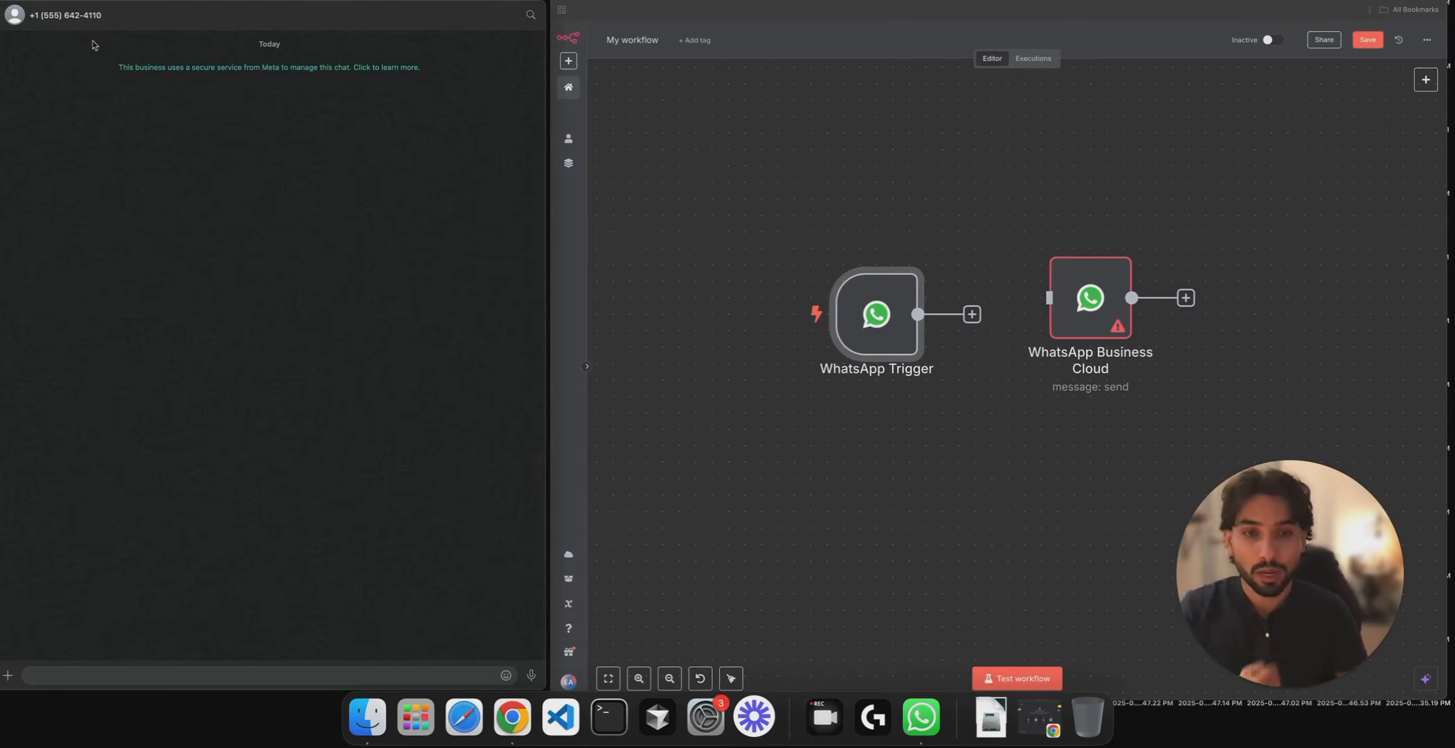
pyautogui.click(1103, 275)
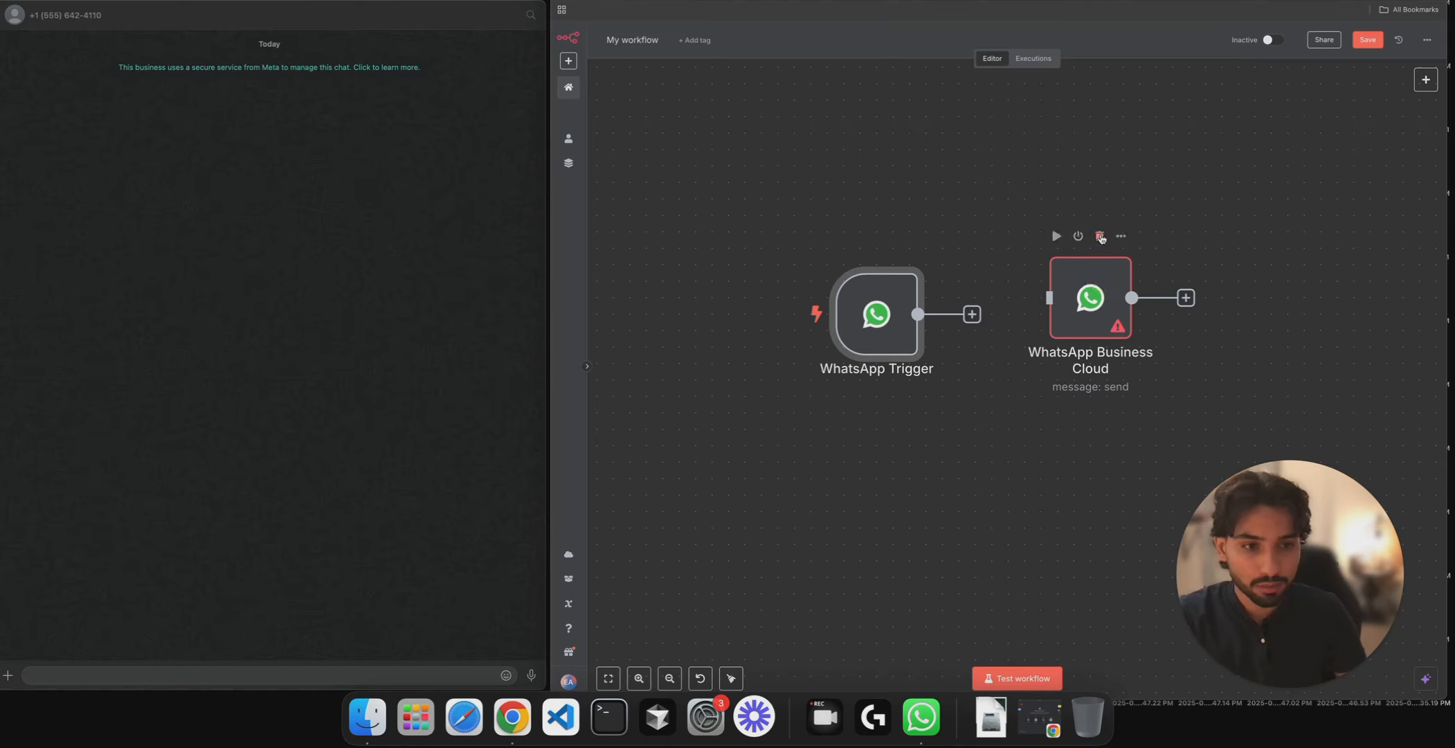
pyautogui.click(1100, 236)
# - Start a test run and send the message 'hey' to the business number from WhatsApp
pyautogui.moveTo(889, 322)
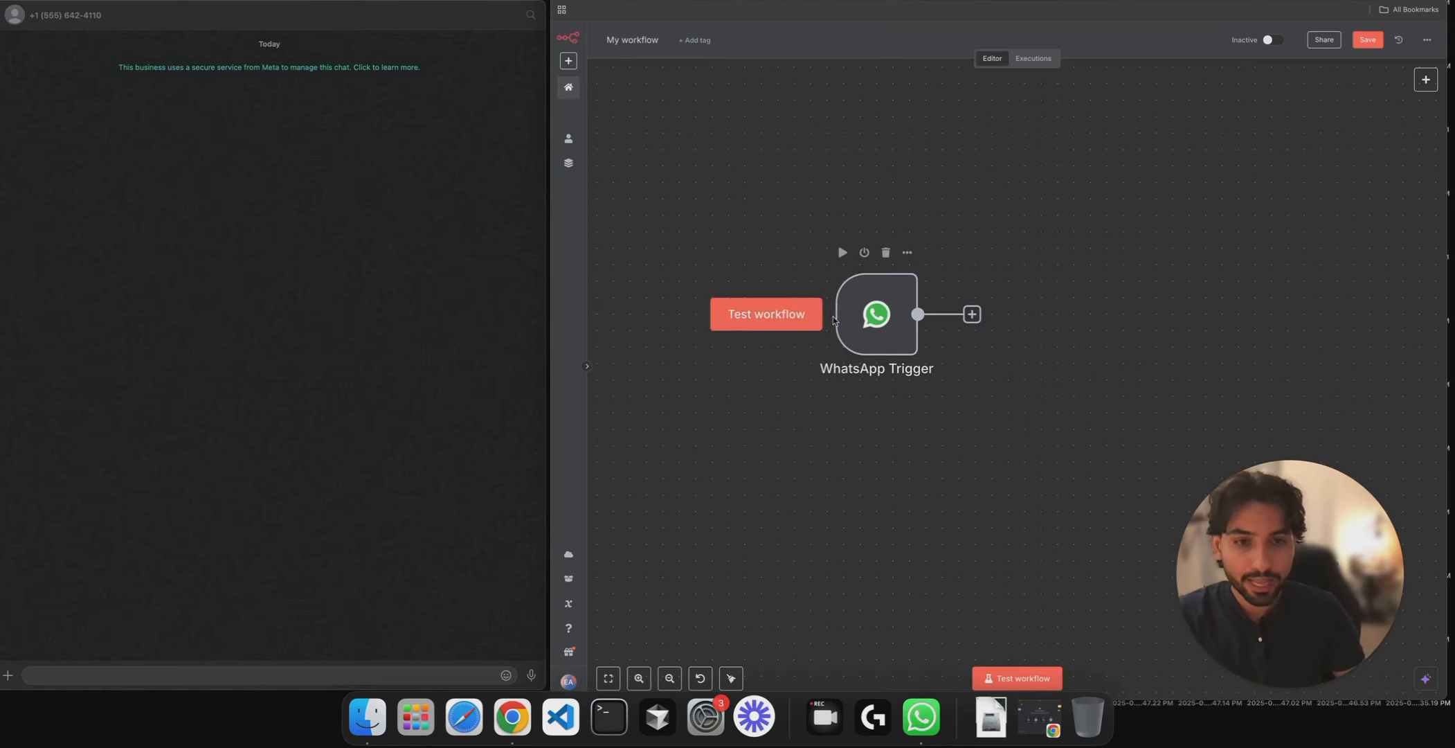
pyautogui.click(805, 315)
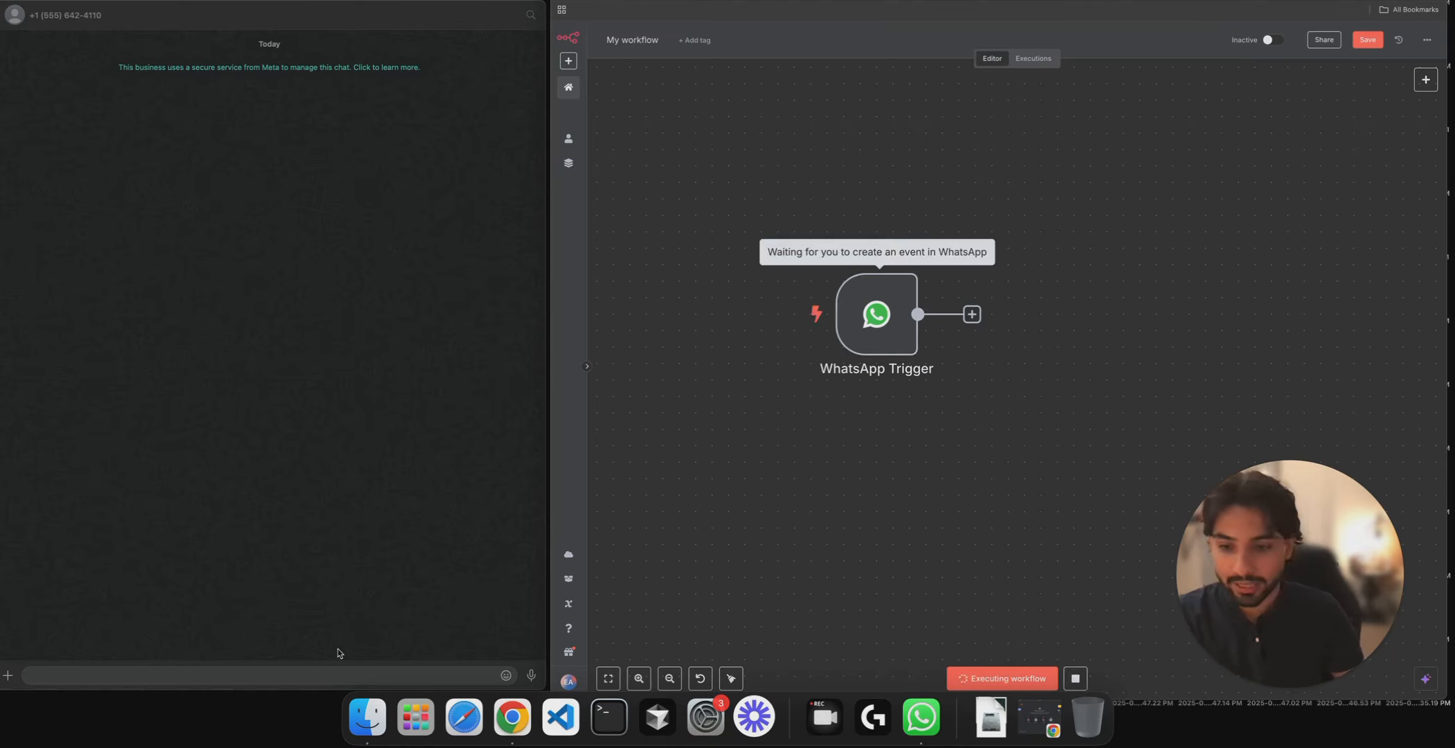
pyautogui.click(369, 675)
pyautogui.write('hey7')
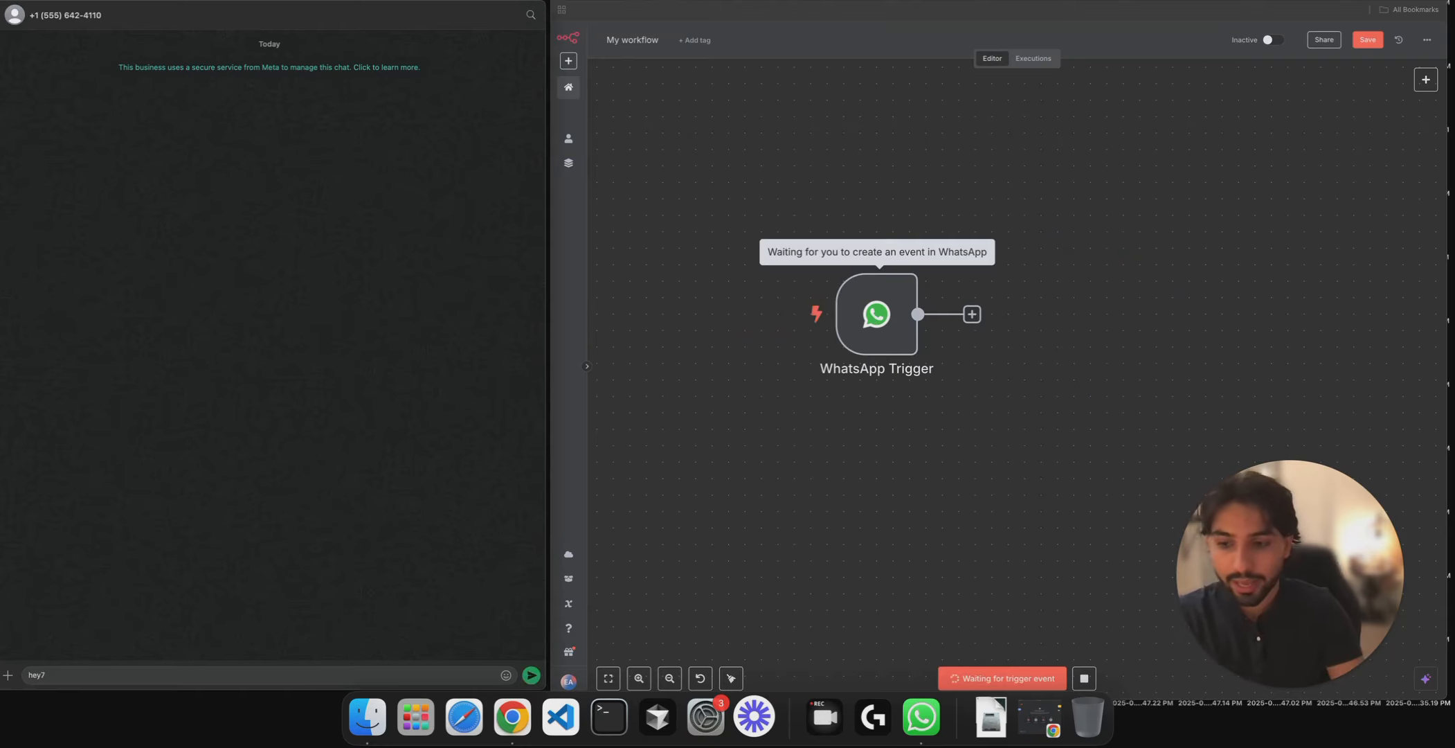
pyautogui.press('Return')
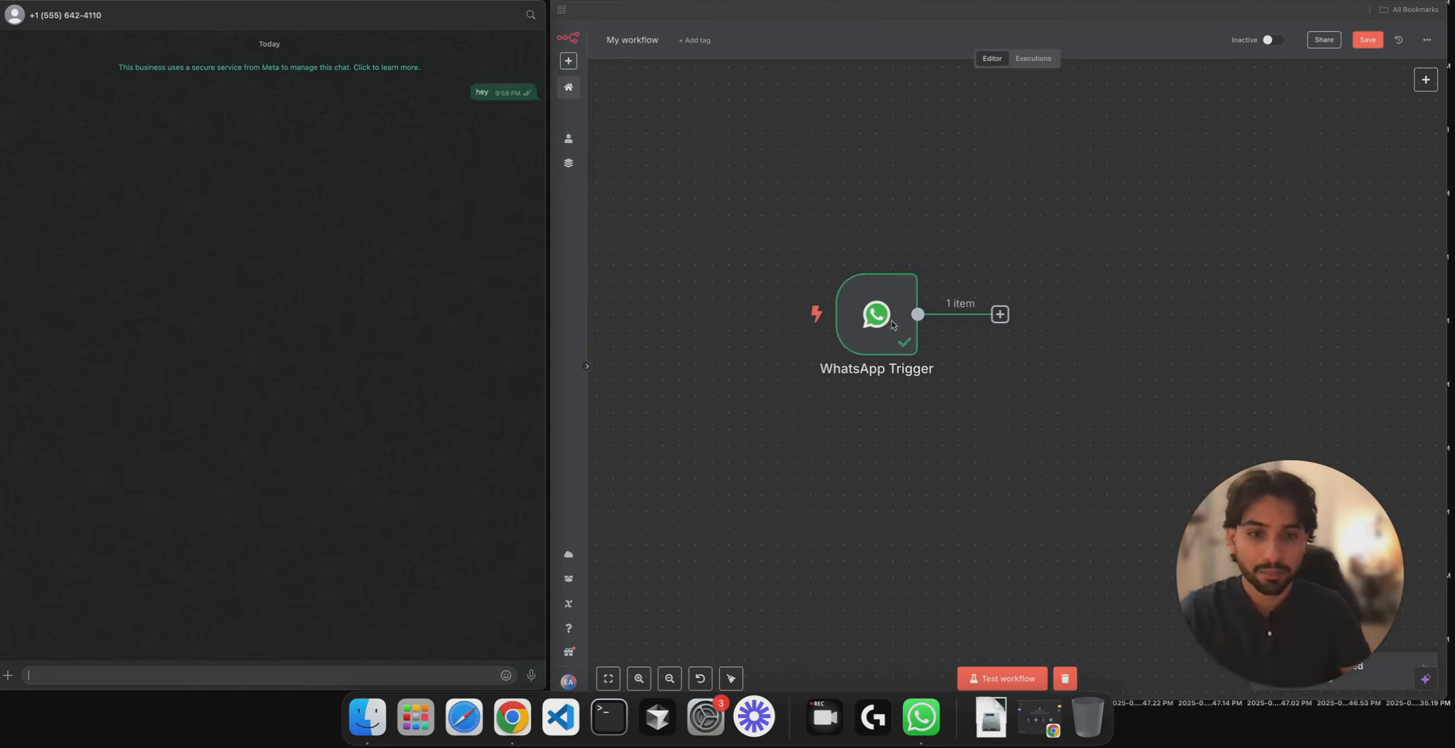
# - Inspect the one captured message item in the trigger output, then add a following node
pyautogui.doubleClick(892, 324)
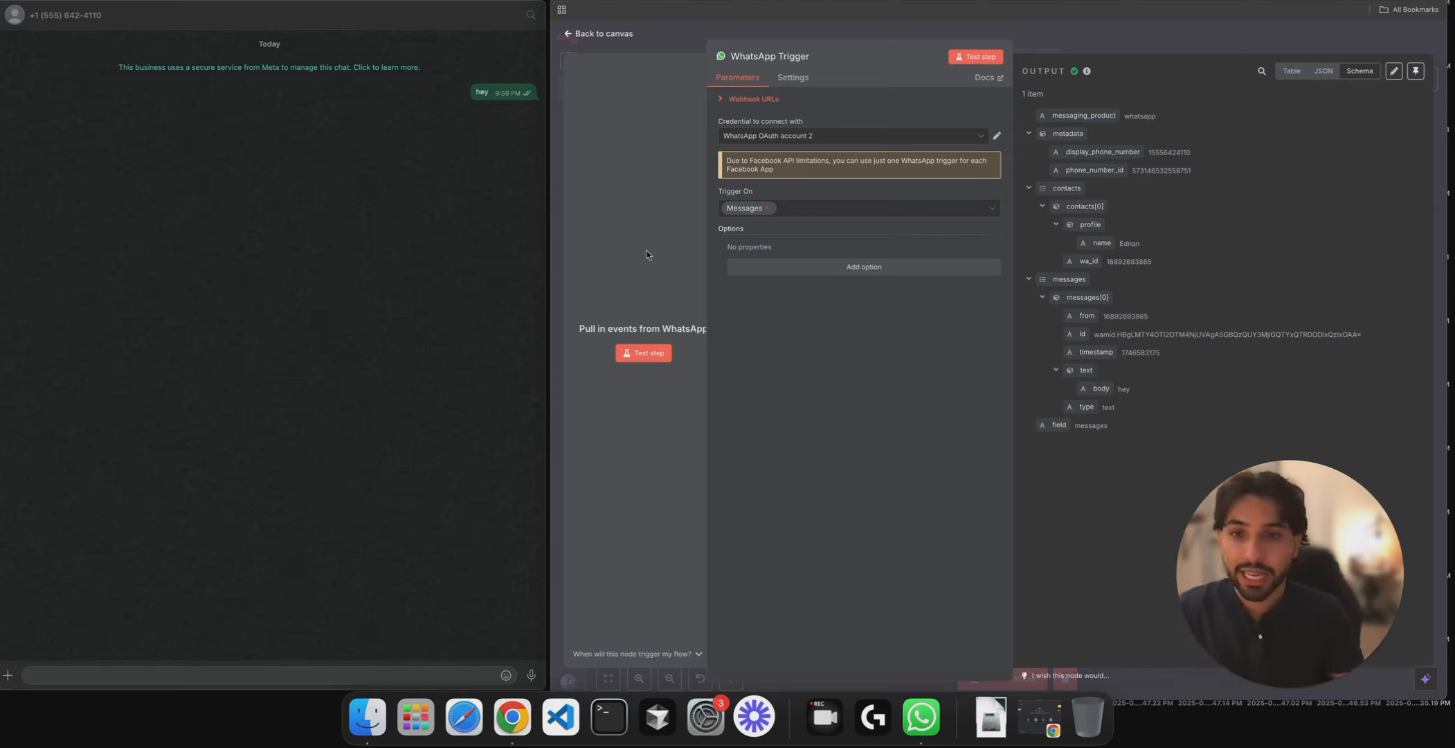
pyautogui.click(1129, 49)
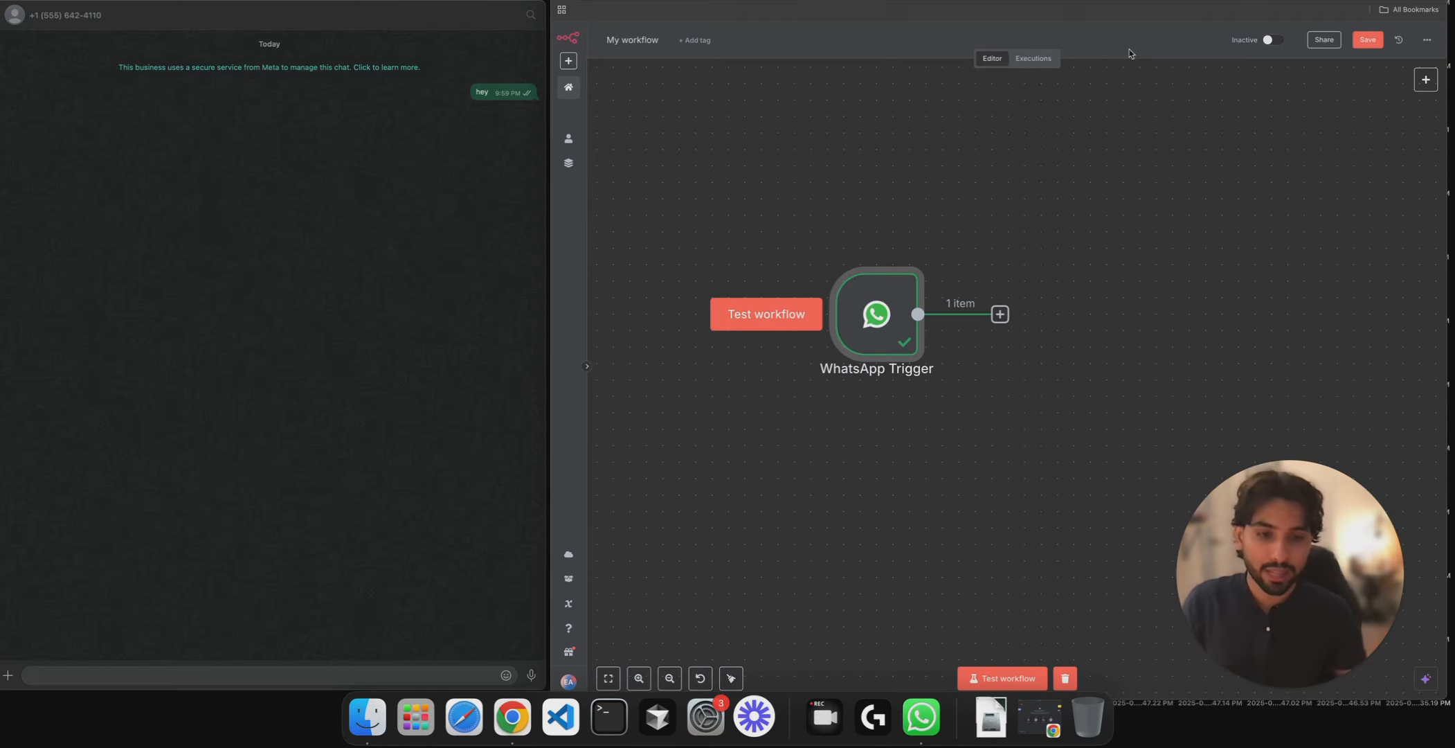
pyautogui.click(1001, 317)
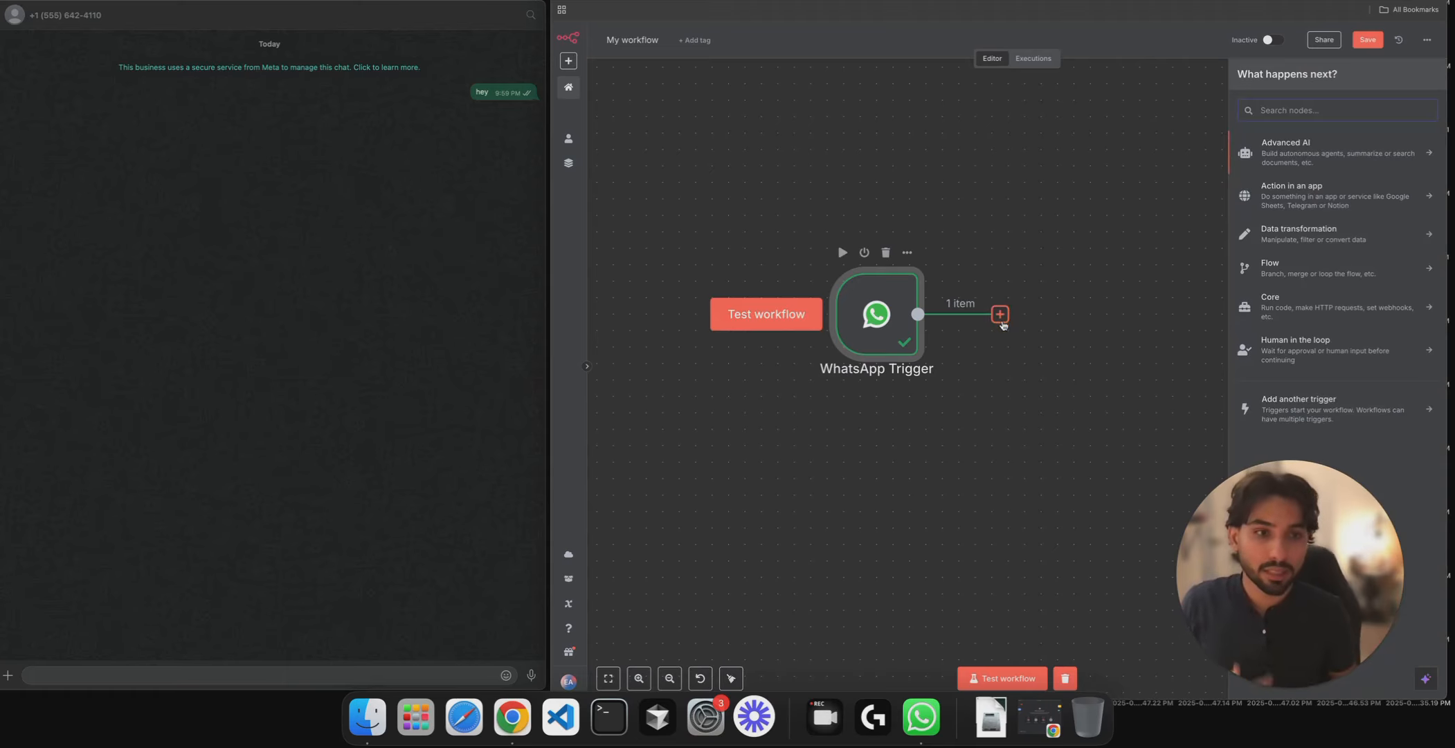
# - Add an AI Agent node with its prompt defined in the node
pyautogui.click(1333, 159)
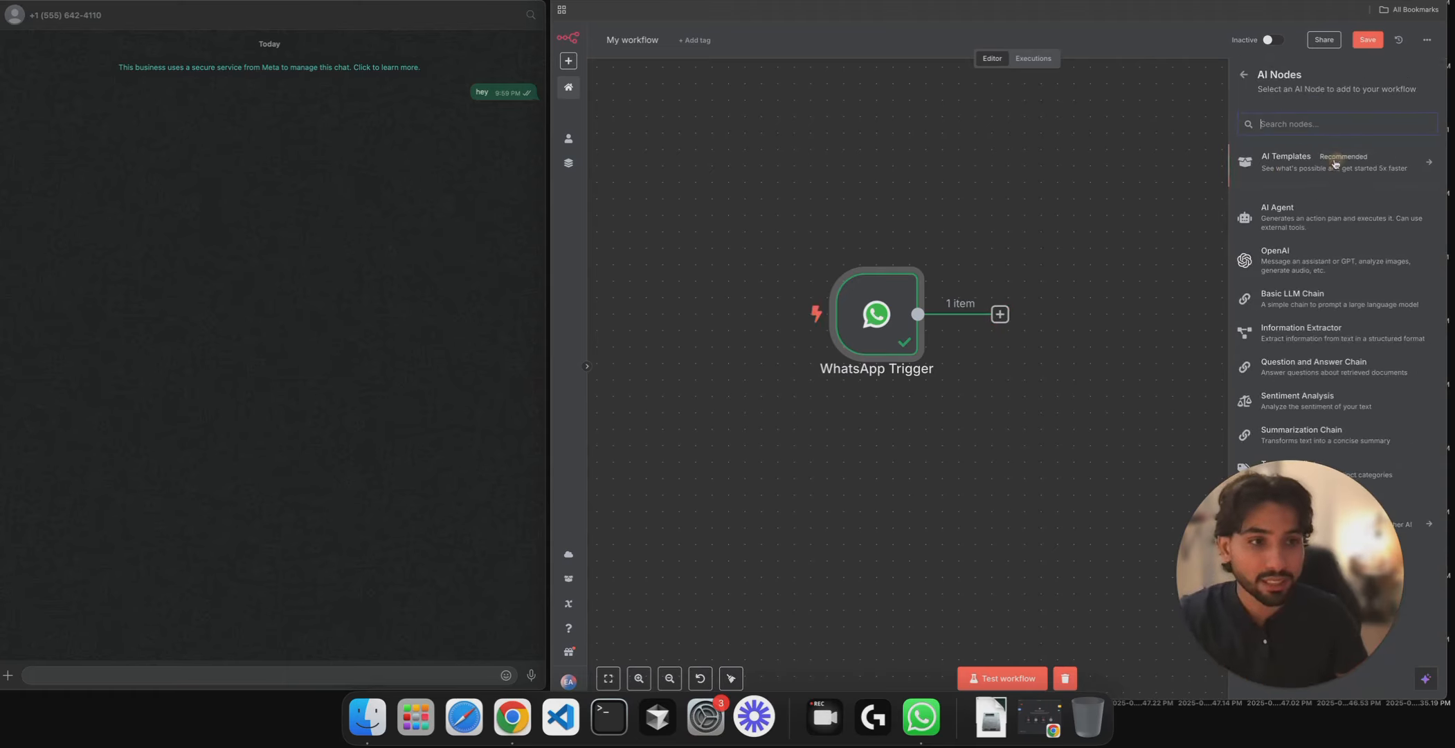
pyautogui.click(1319, 211)
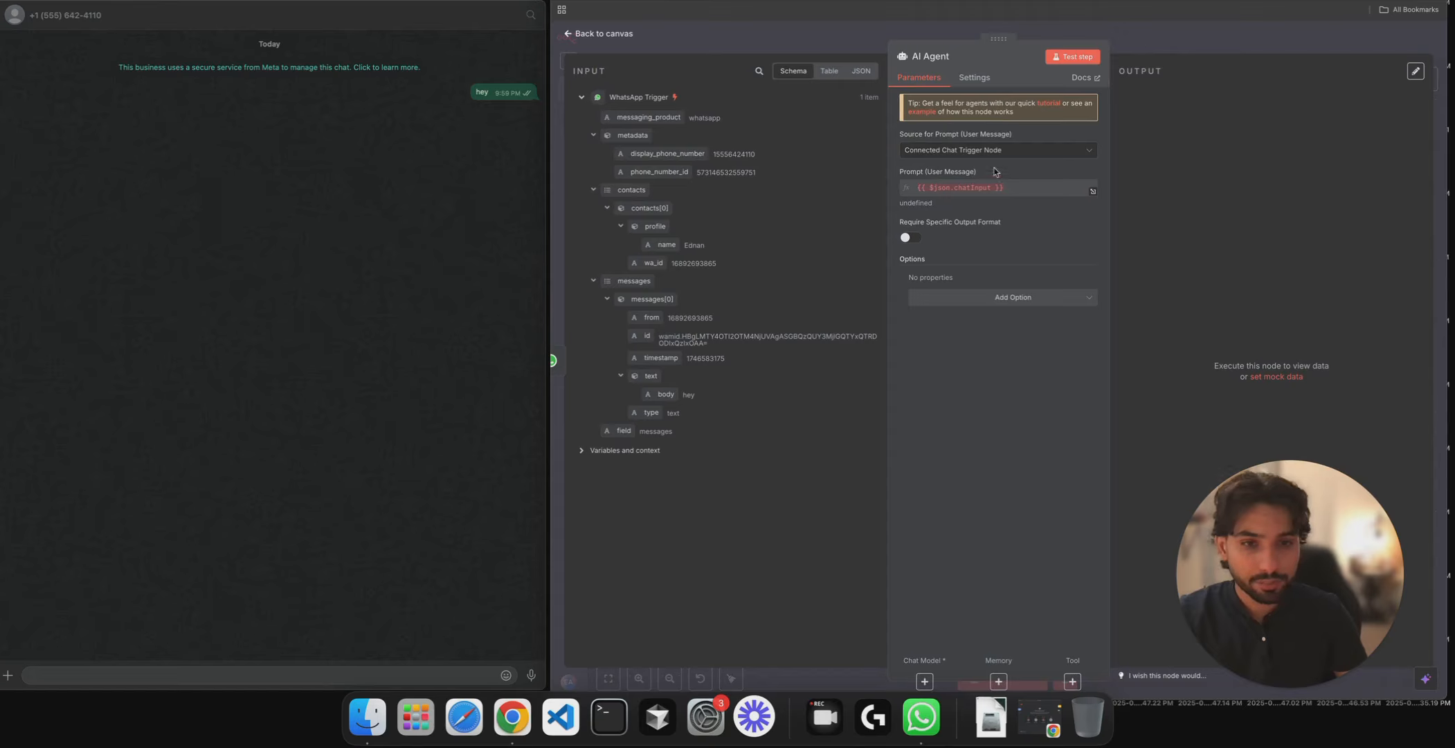
pyautogui.click(929, 151)
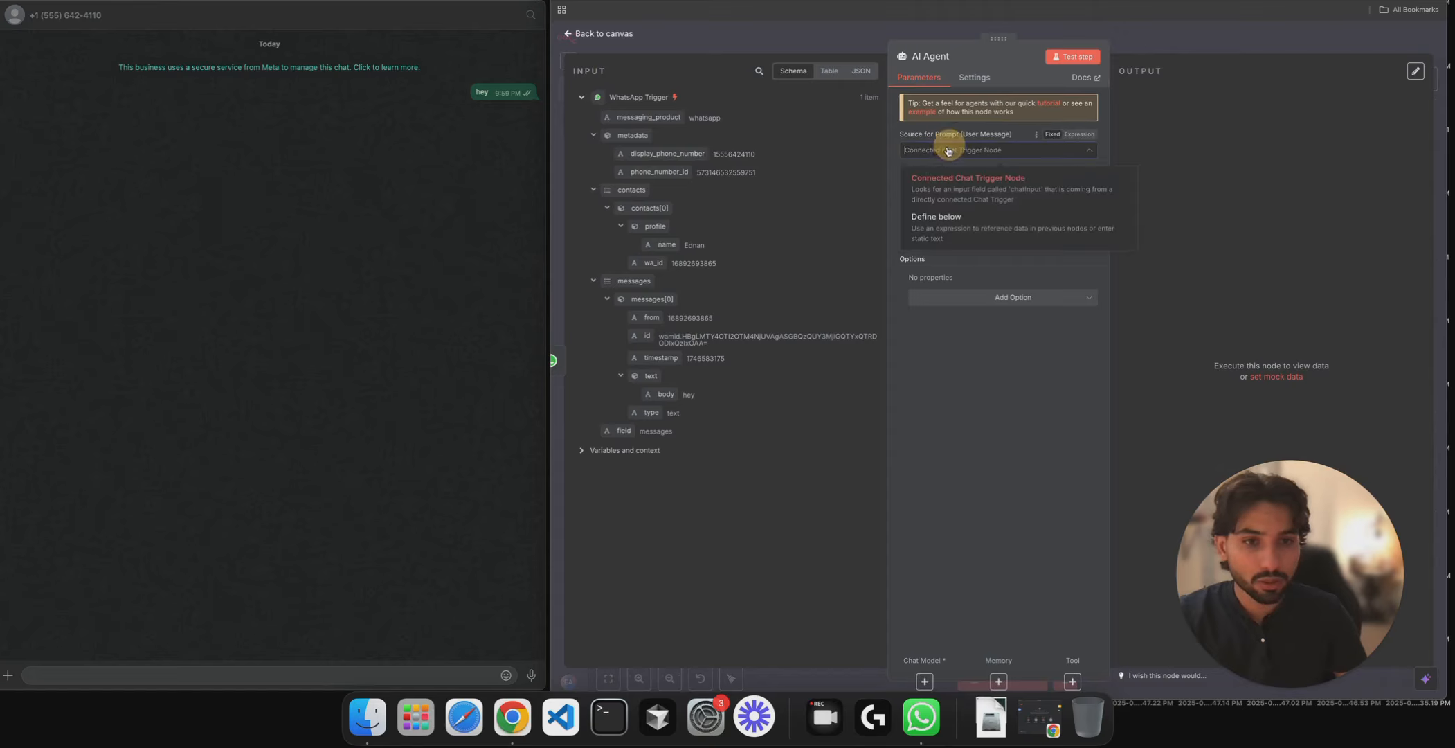
pyautogui.click(949, 217)
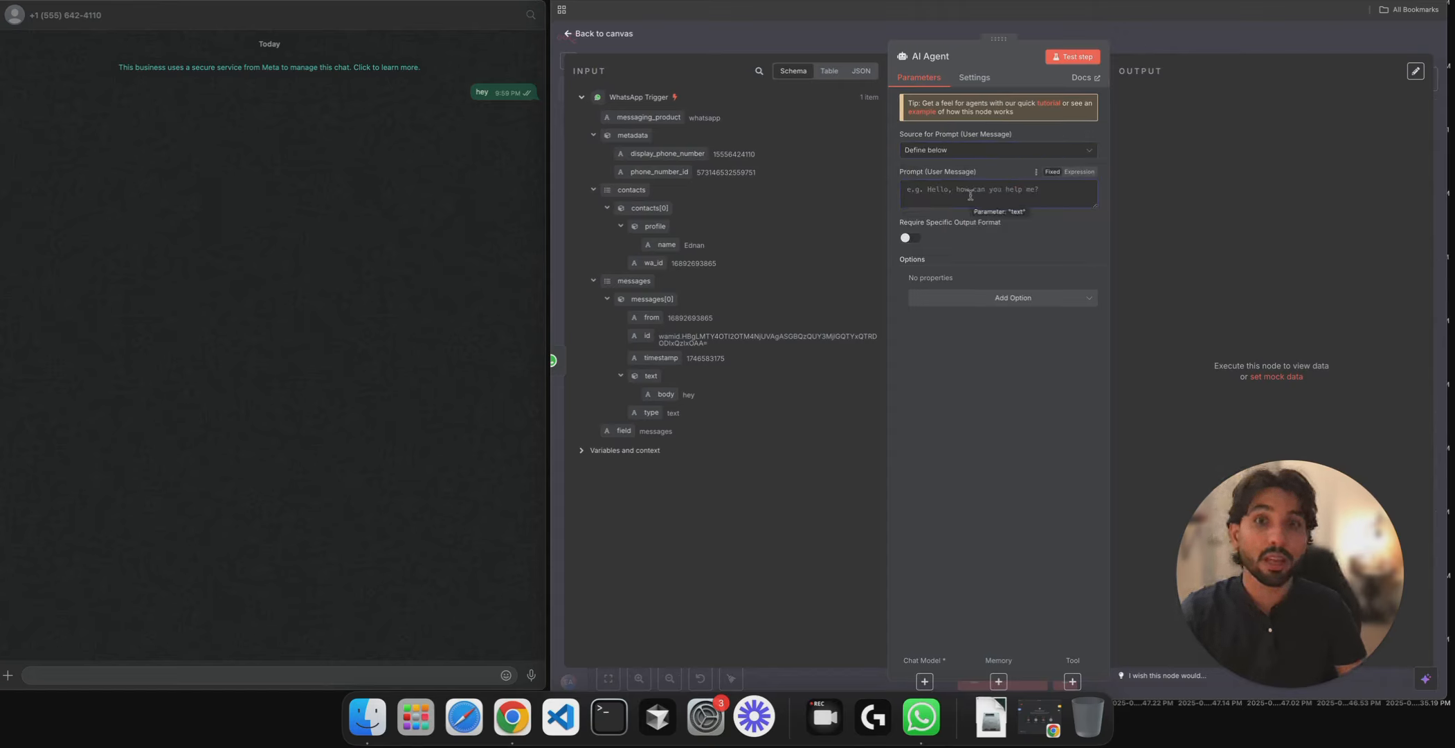
pyautogui.click(971, 196)
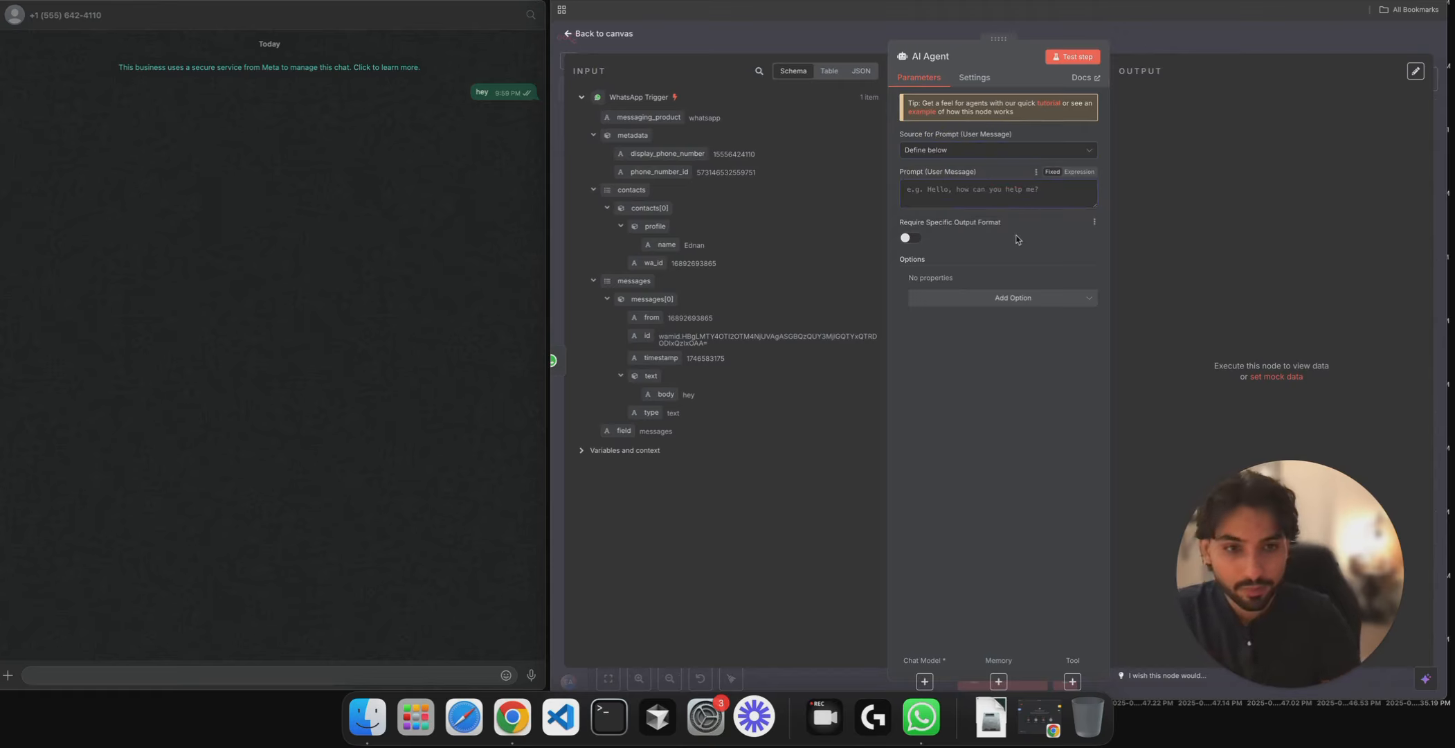
# - Add a System Message ending 'that communicates with a client about anything'
pyautogui.click(1004, 299)
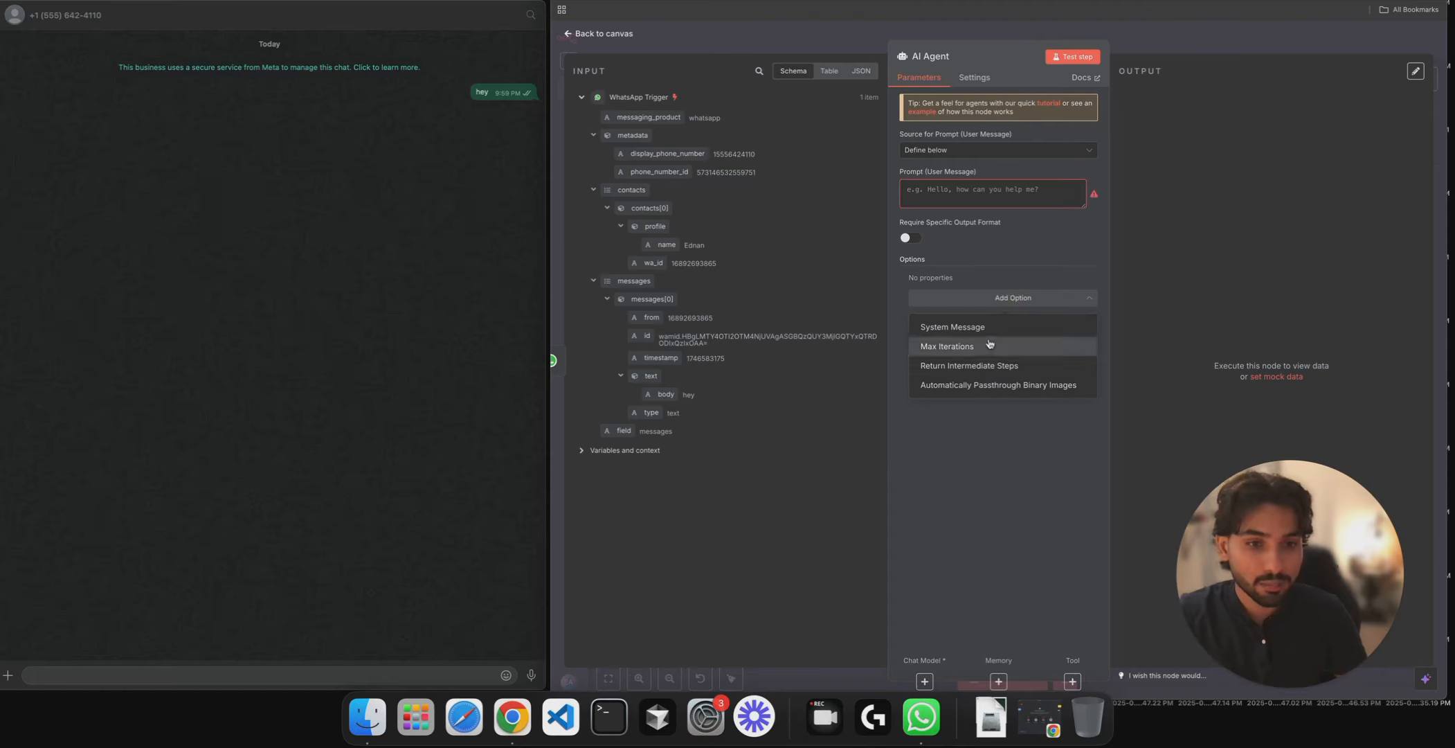
pyautogui.click(972, 326)
pyautogui.click(1065, 296)
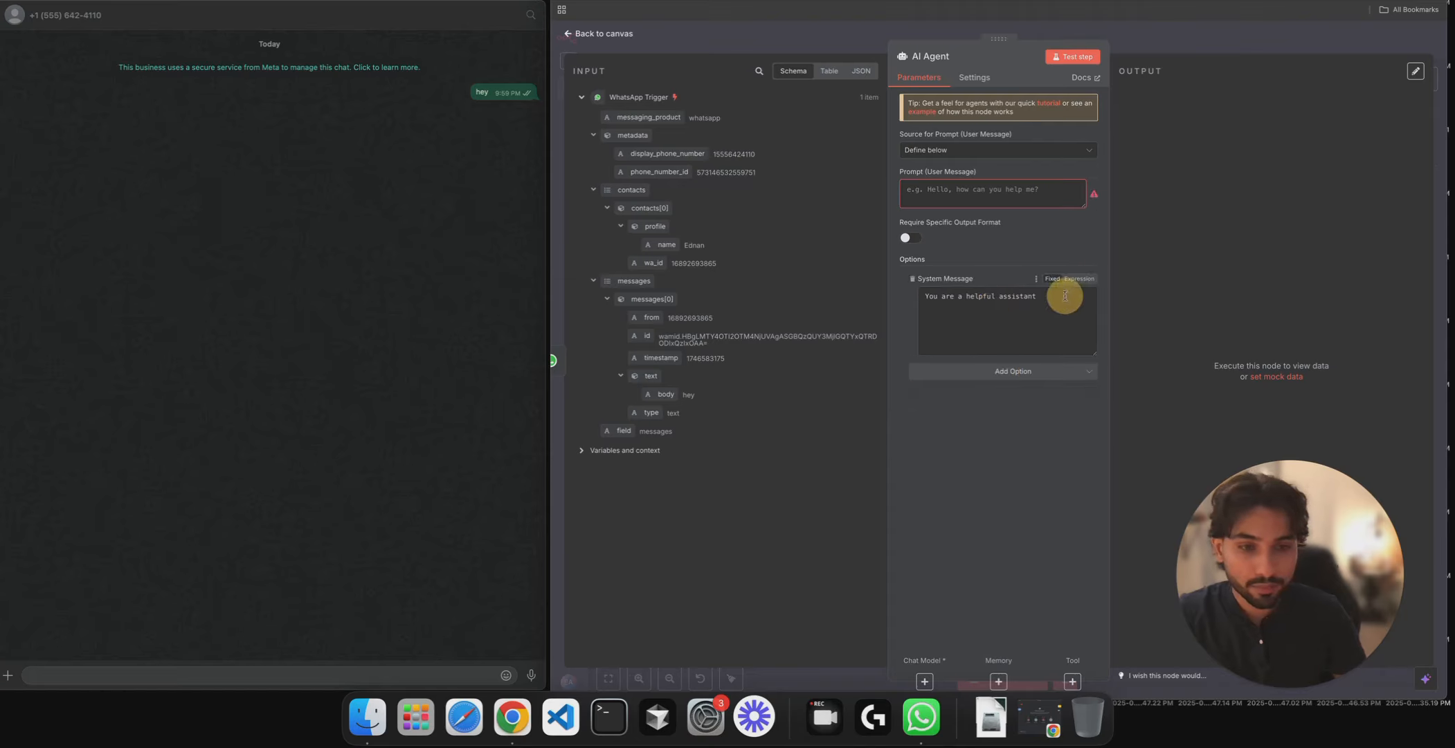
pyautogui.moveTo(1051, 305); pyautogui.dragTo(1086, 294)
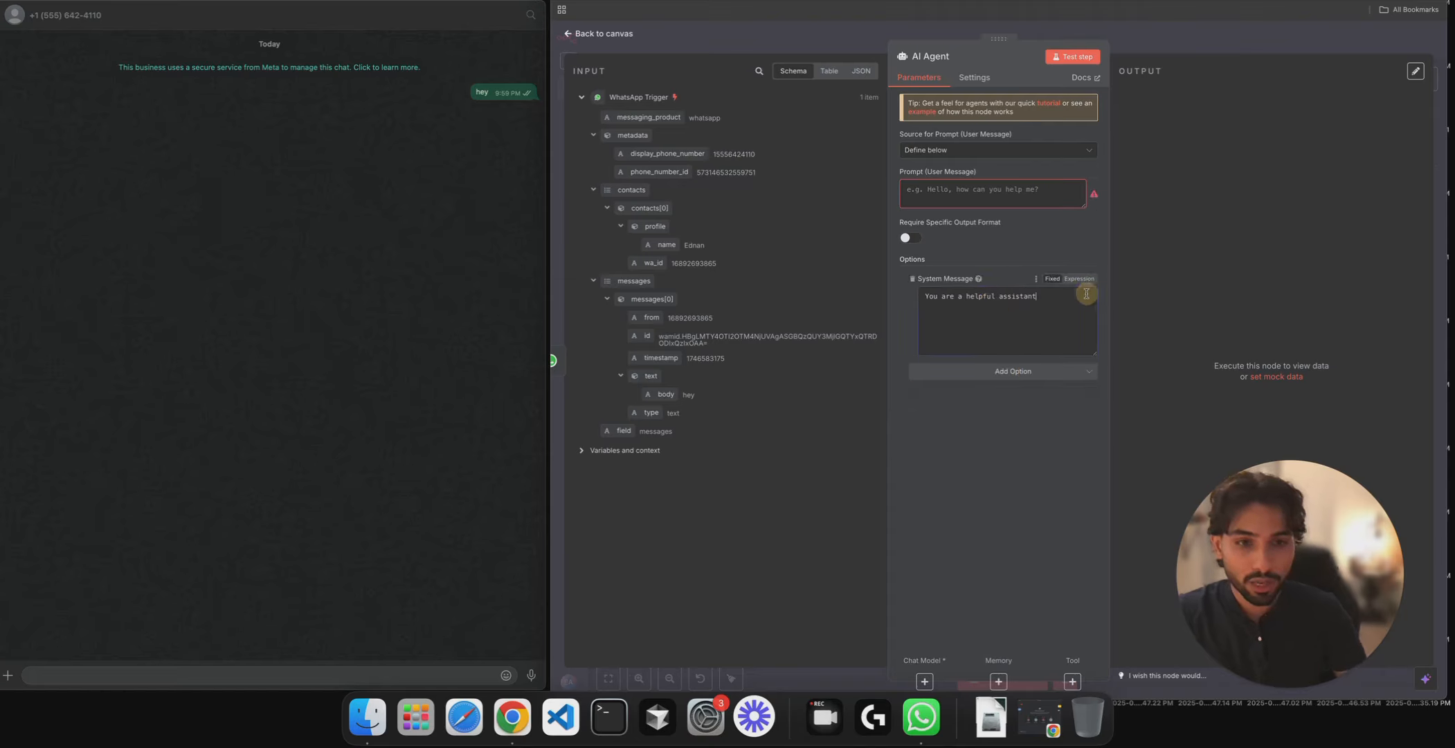
pyautogui.write('th')
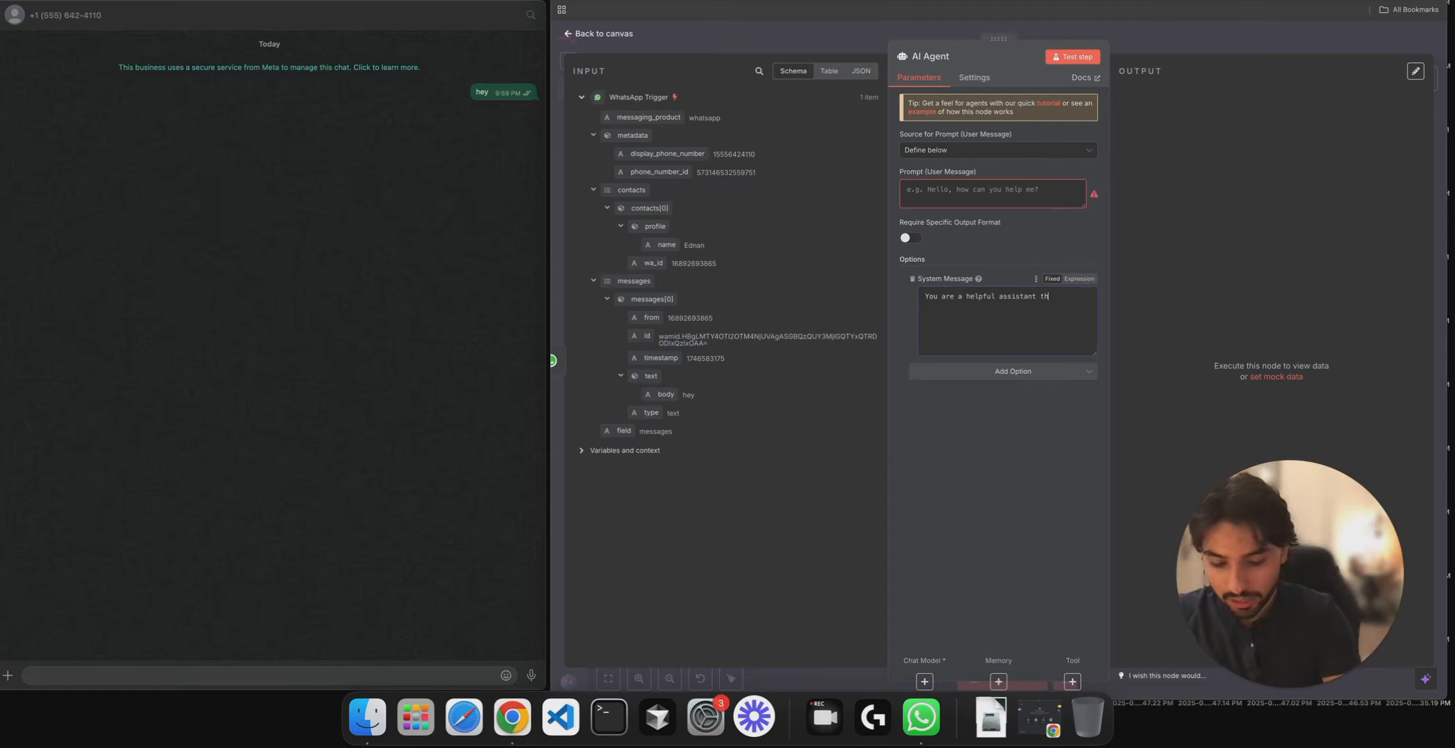
pyautogui.write('at communicat')
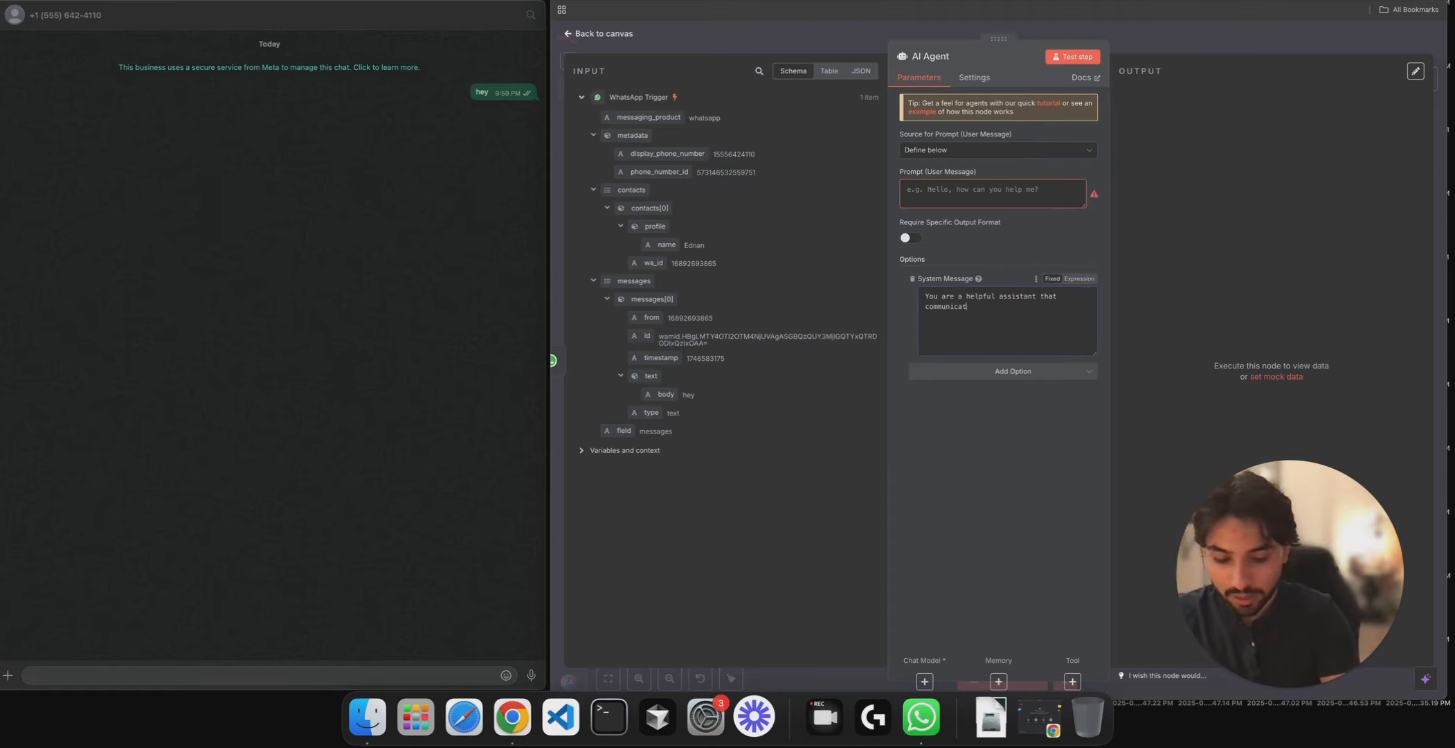
pyautogui.write('es w')
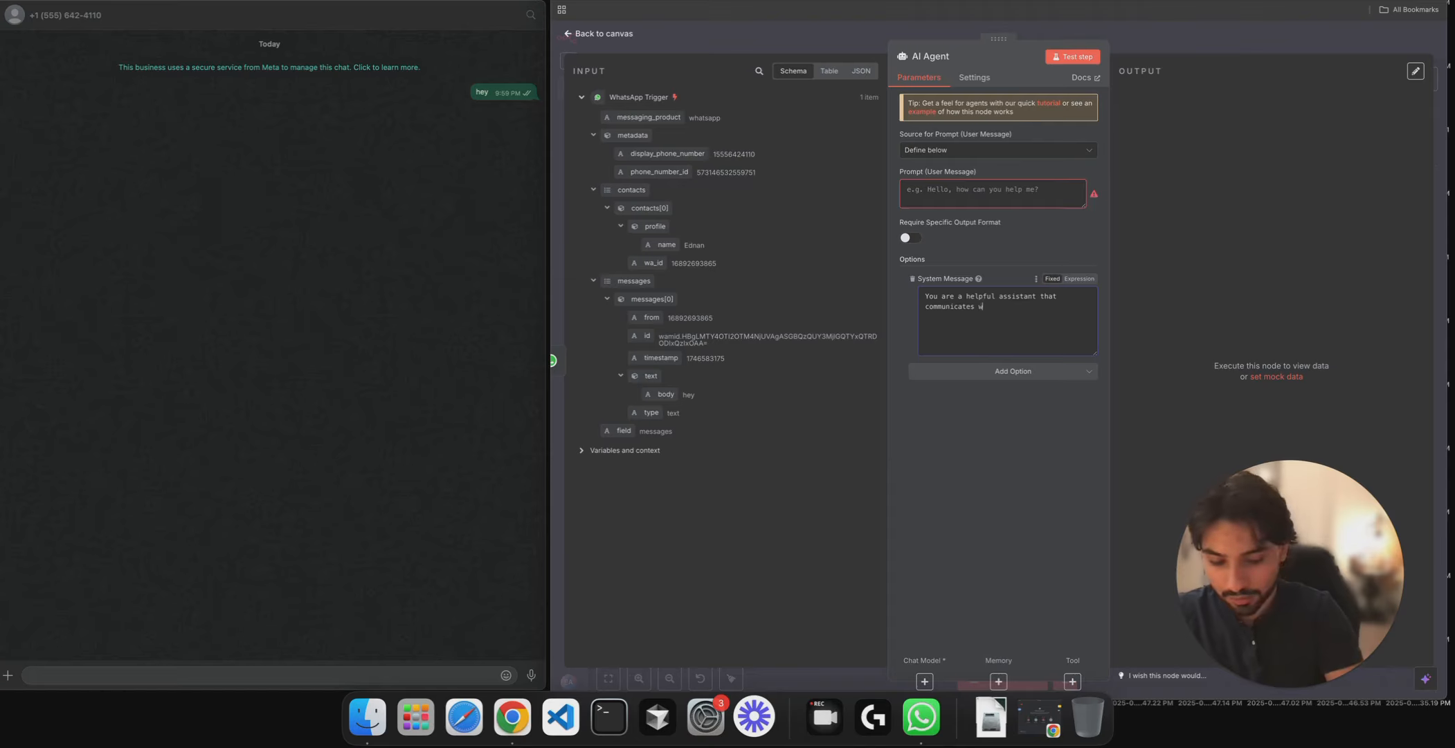
pyautogui.write('ith ')
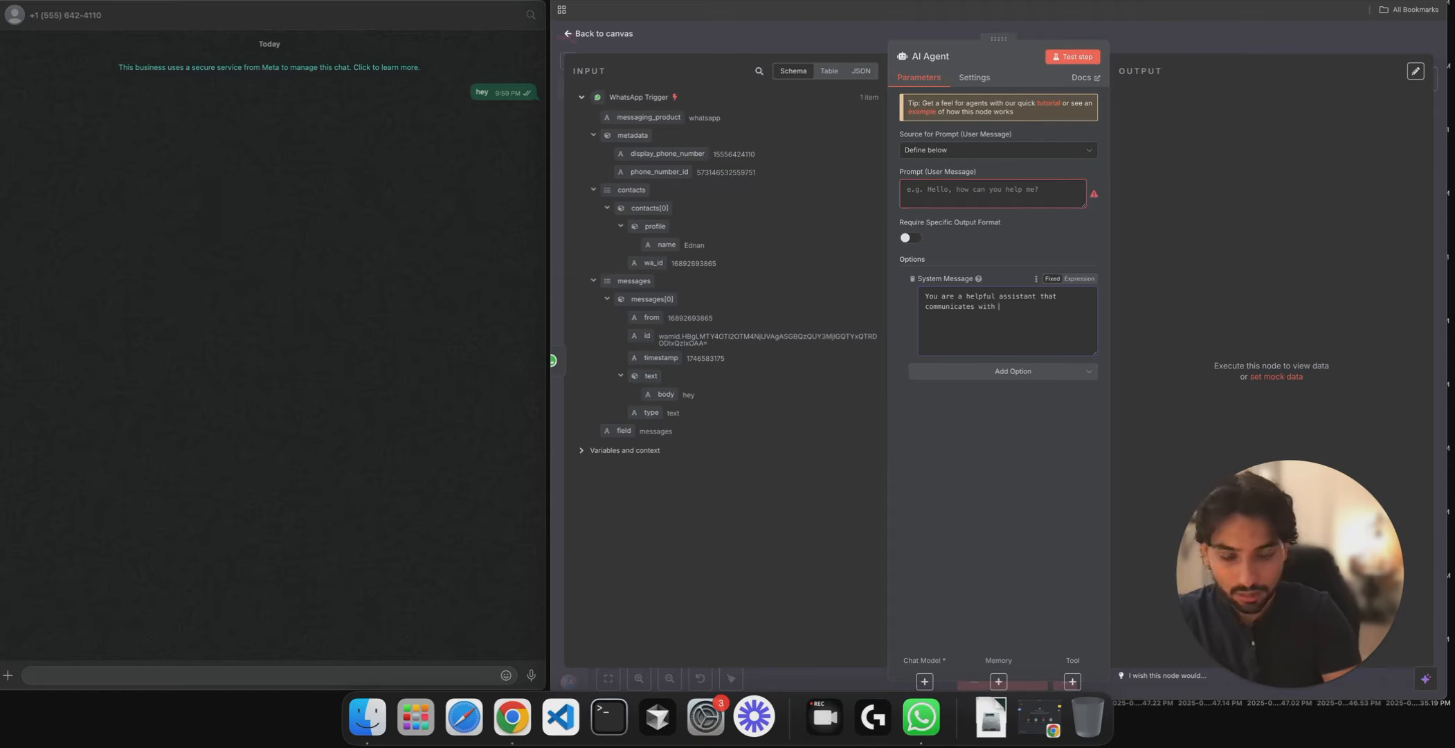
pyautogui.write('a client')
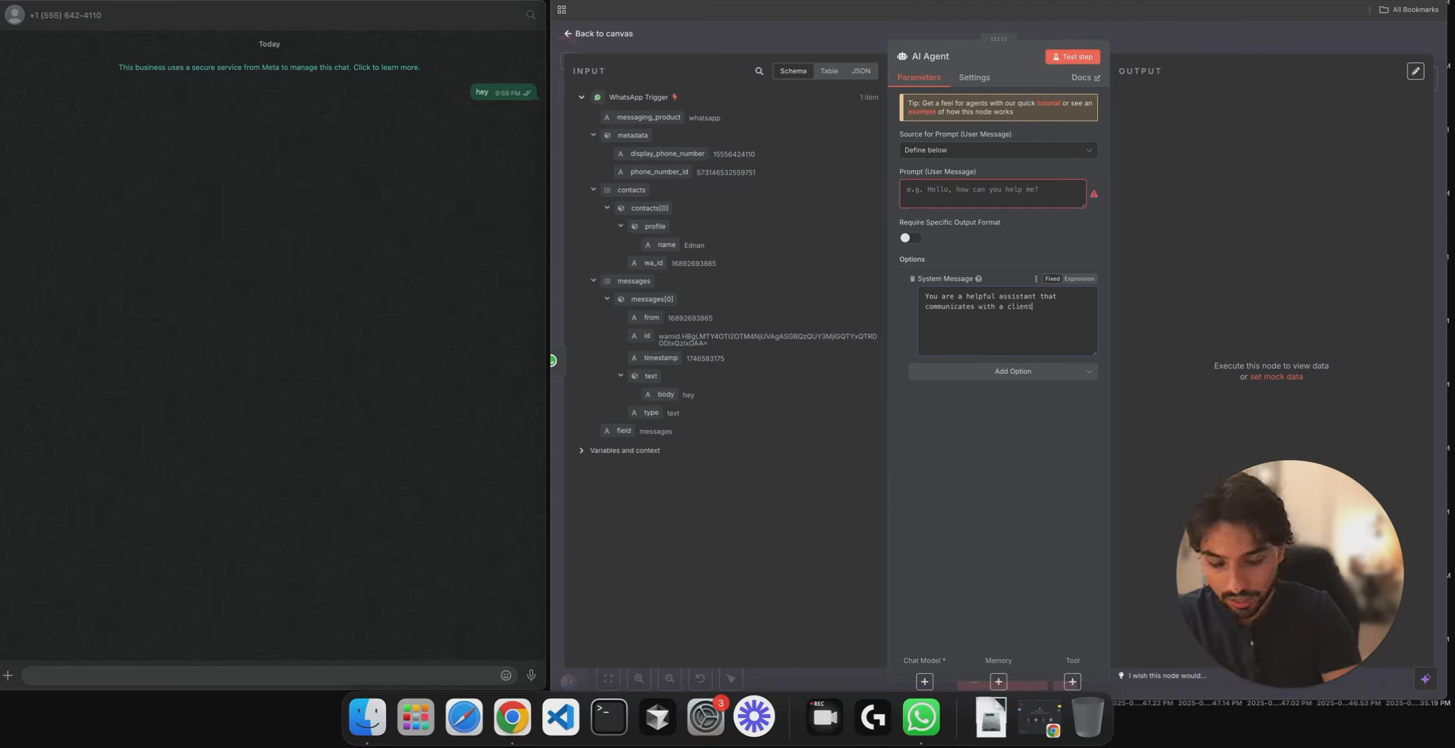
pyautogui.write(' about anything')
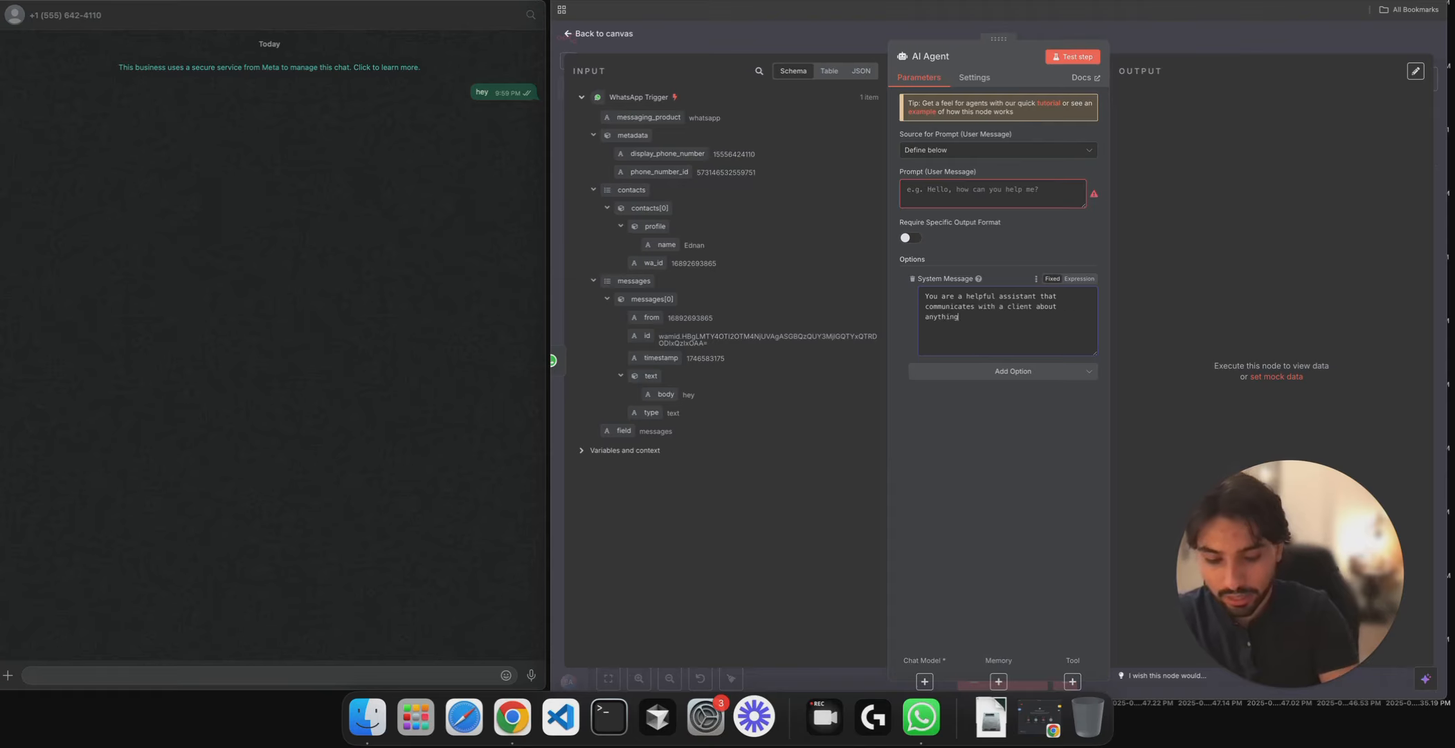
# - Set the prompt to the incoming WhatsApp message body and test the agent step
pyautogui.click(966, 192)
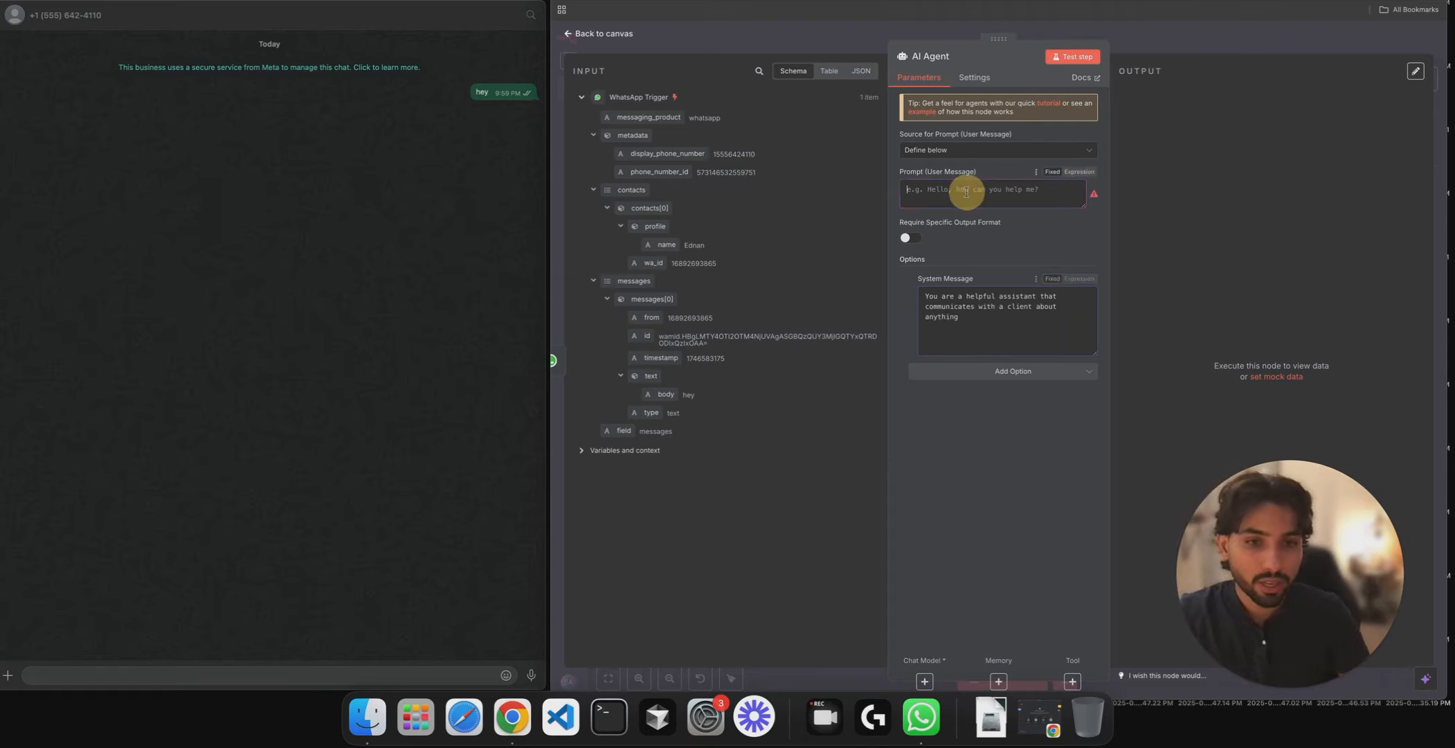
pyautogui.click(675, 396)
pyautogui.moveTo(675, 396); pyautogui.dragTo(947, 191)
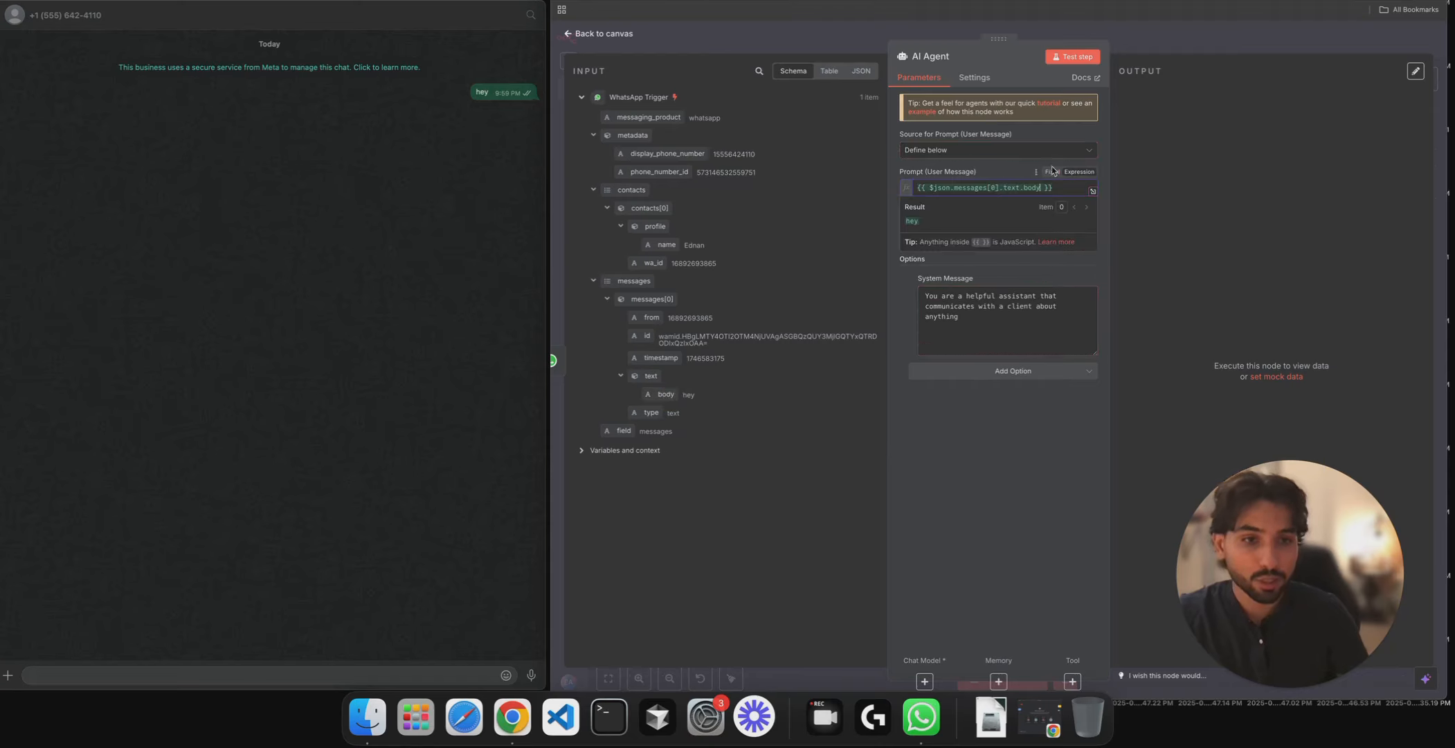
pyautogui.click(1079, 56)
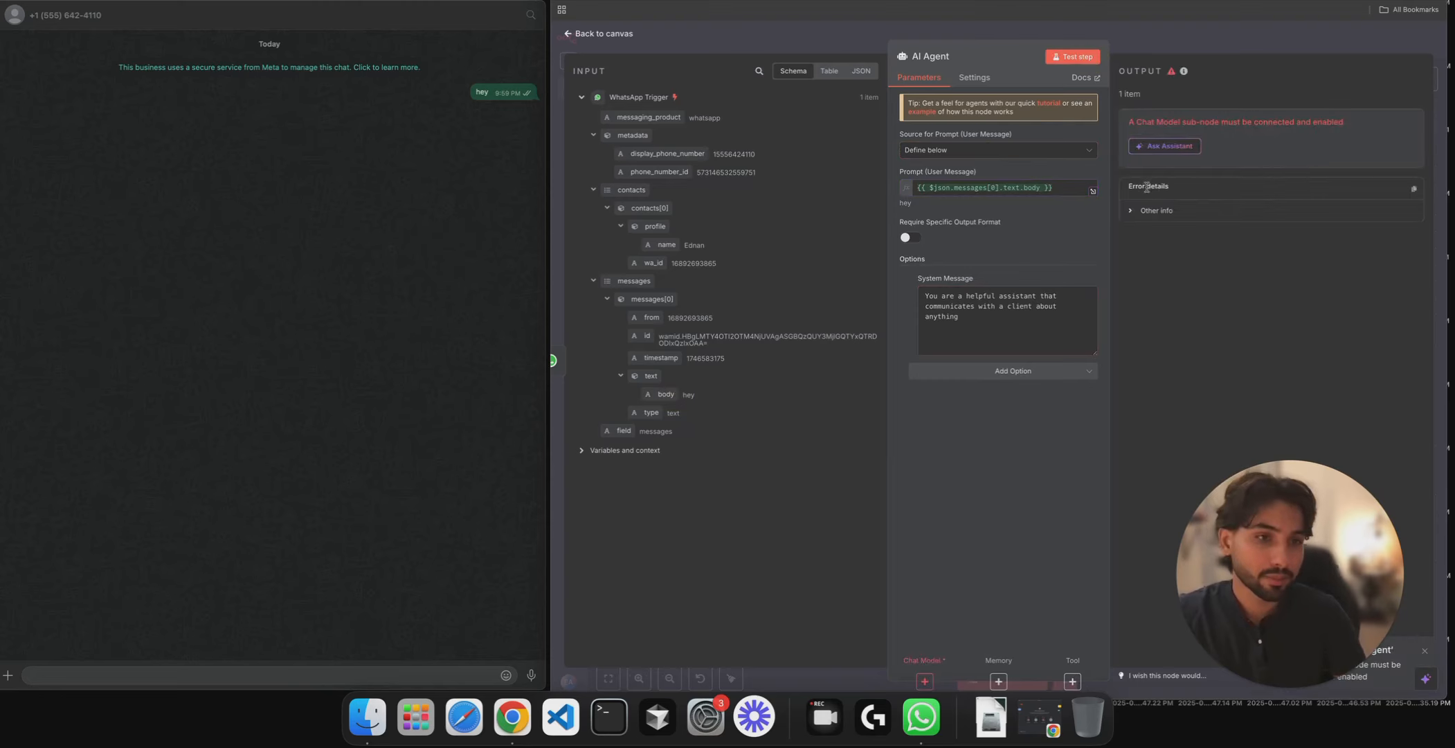
pyautogui.press('Escape')
# - Attach an Anthropic Chat Model using Claude 3.5 Sonnet (Old) to the AI Agent
pyautogui.click(1057, 409)
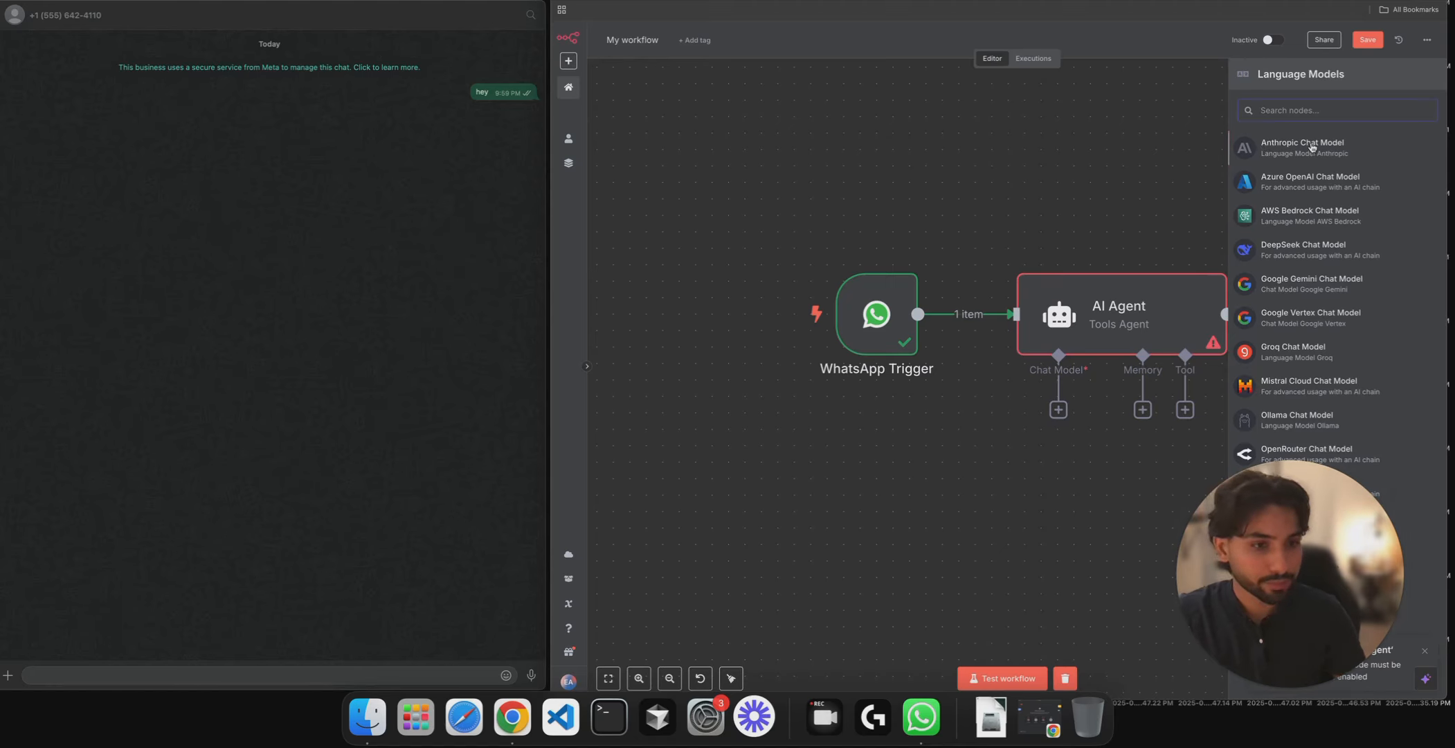
pyautogui.click(1311, 146)
pyautogui.click(997, 149)
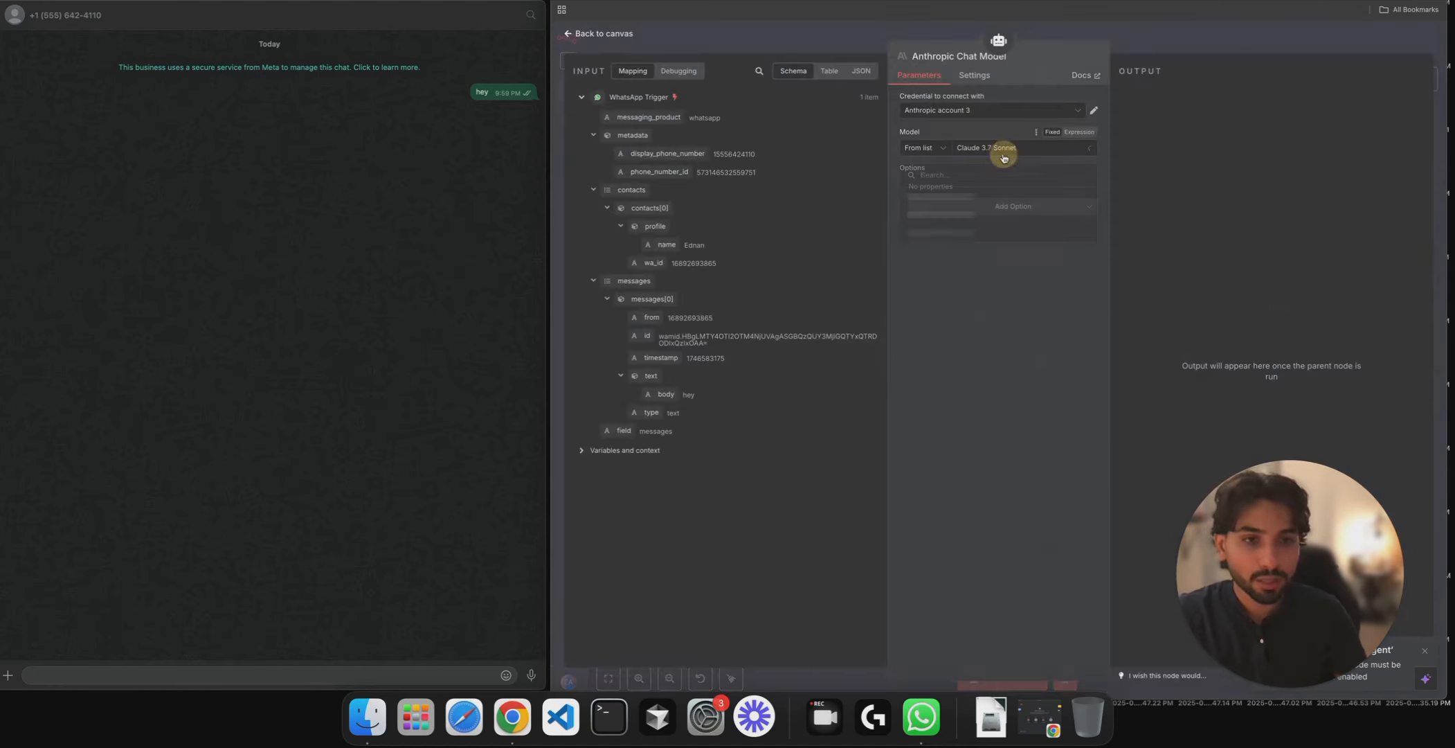
pyautogui.click(979, 259)
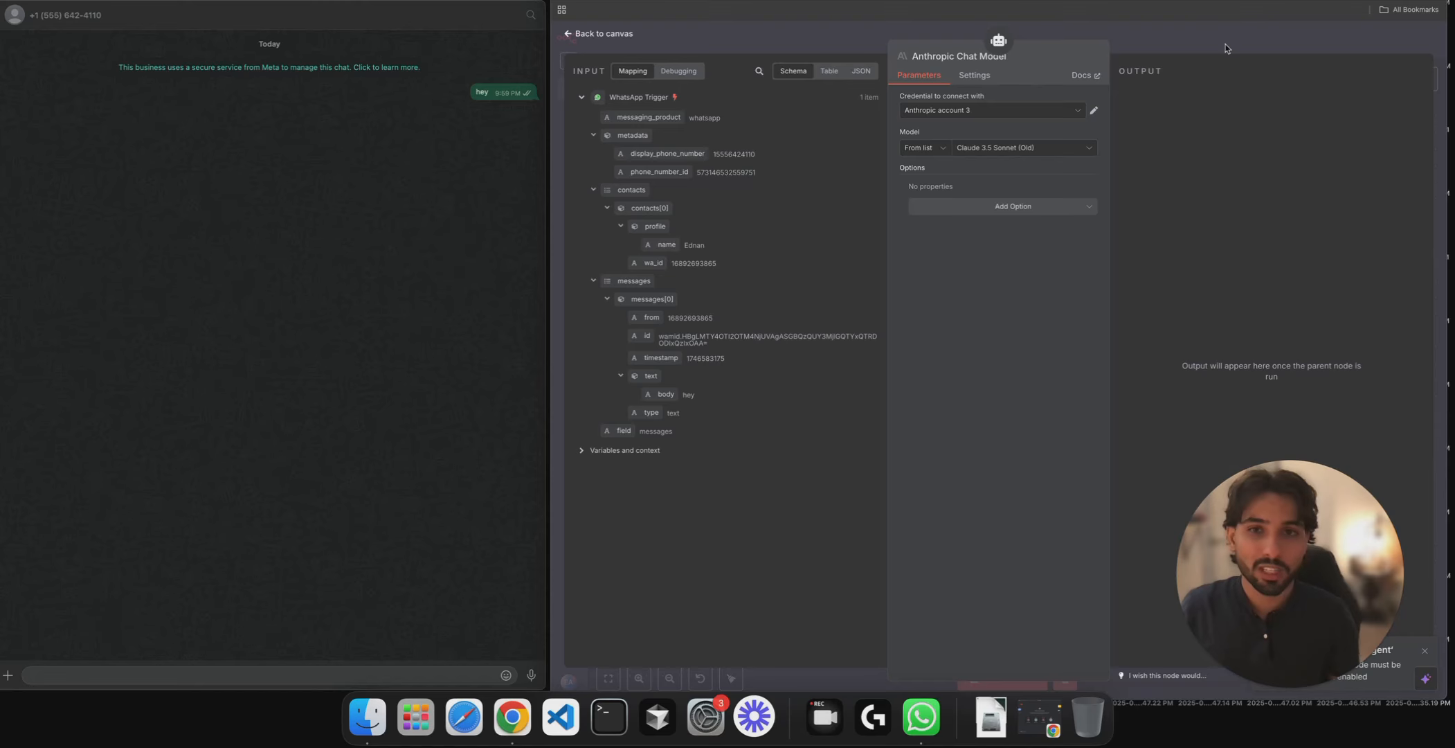
pyautogui.click(1225, 43)
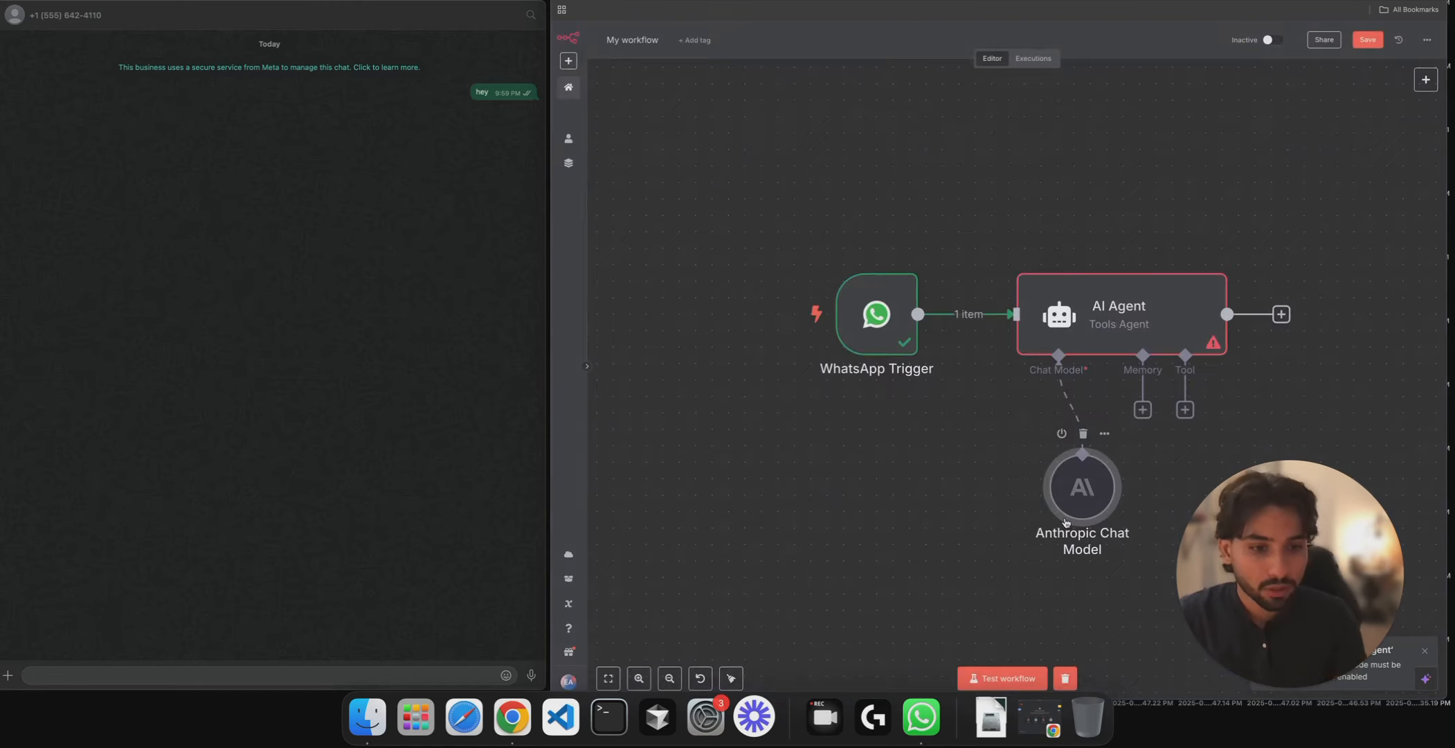
# - Run the AI Agent and confirm it outputs a greeting reply to 'hey'
pyautogui.click(1122, 339)
pyautogui.click(1151, 252)
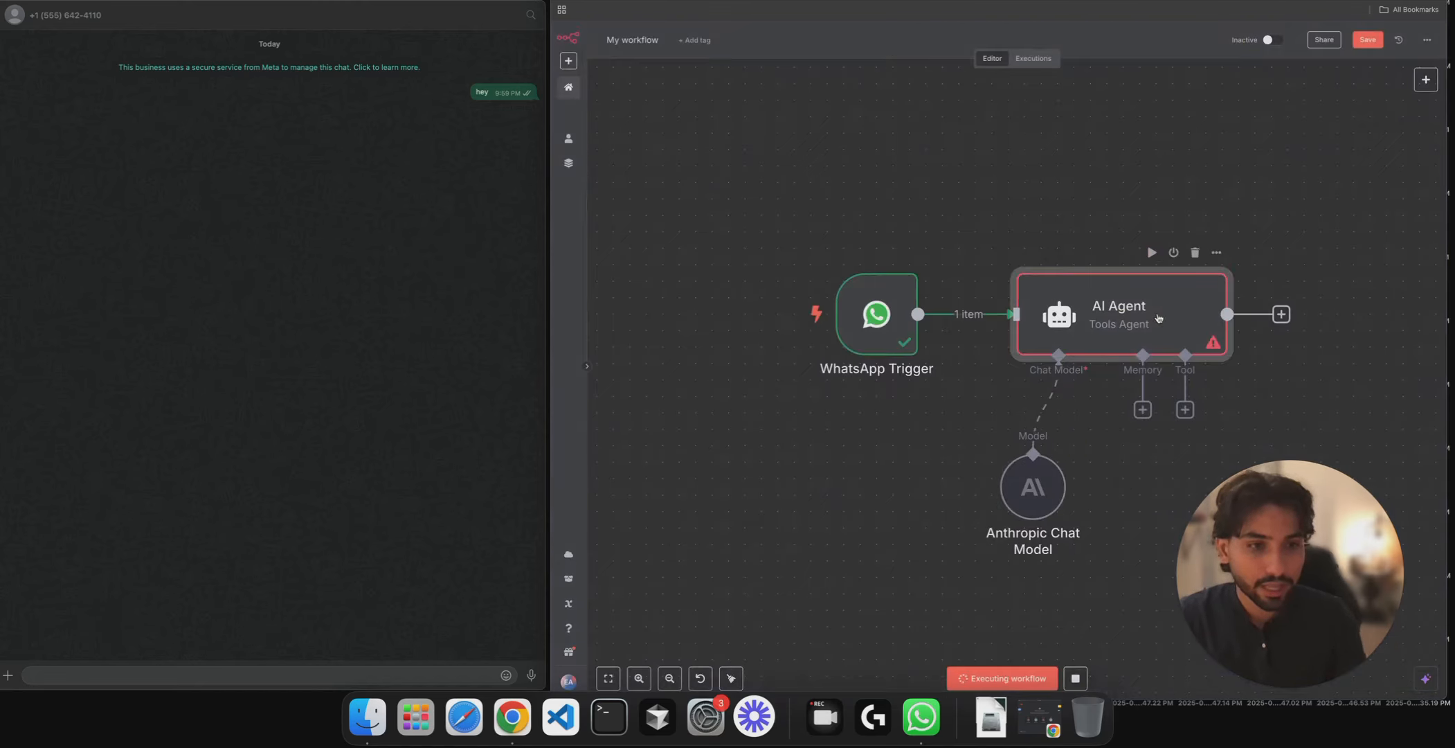
pyautogui.doubleClick(1157, 317)
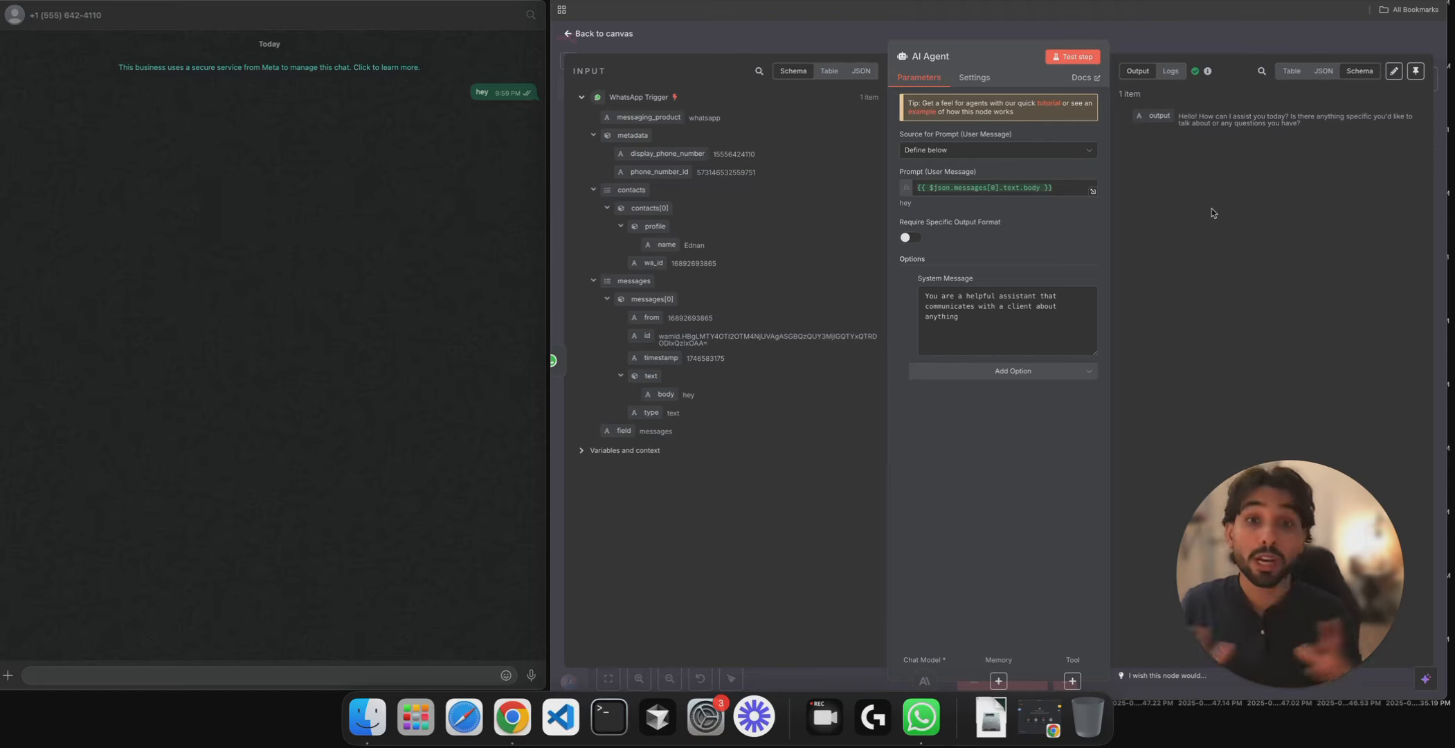
pyautogui.click(1196, 25)
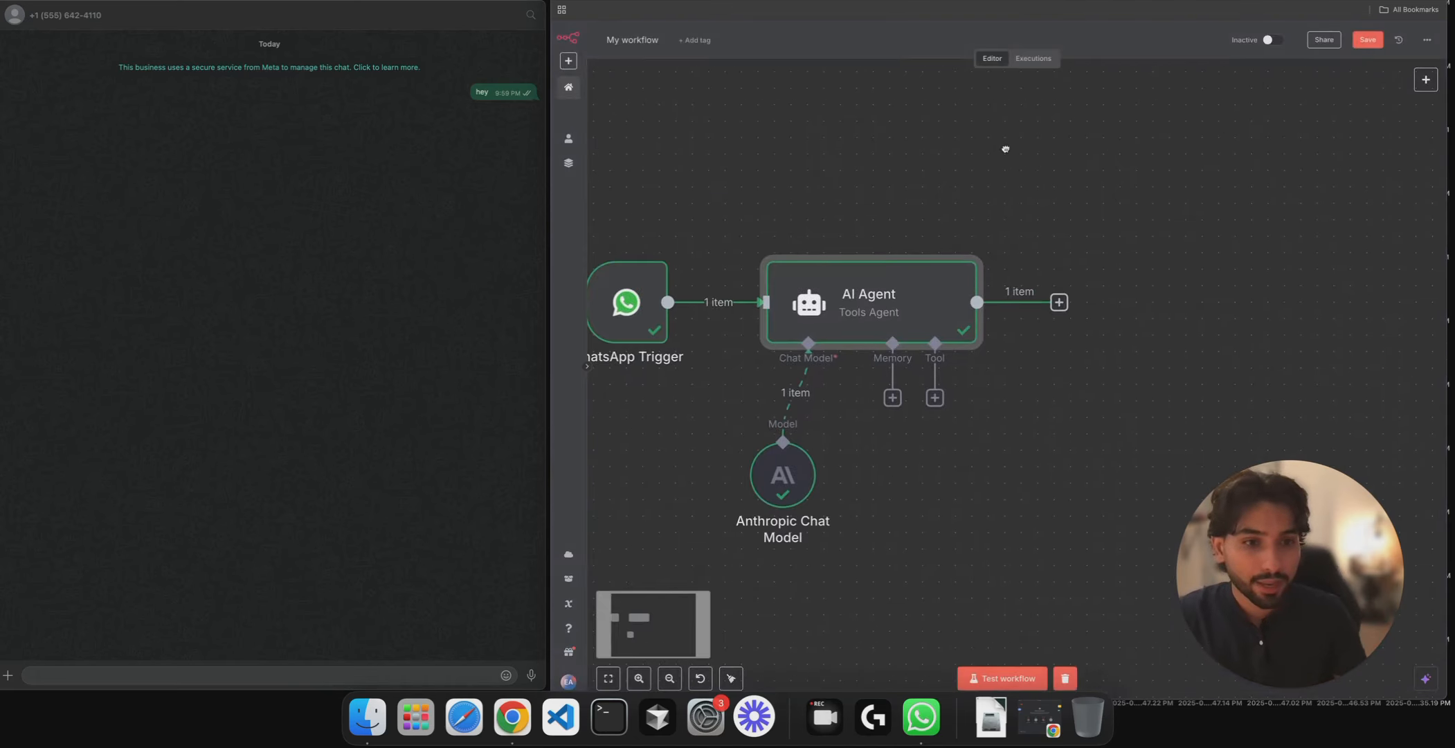
# - Add a WhatsApp Business Cloud 'Send message' node after the AI Agent
pyautogui.click(1059, 302)
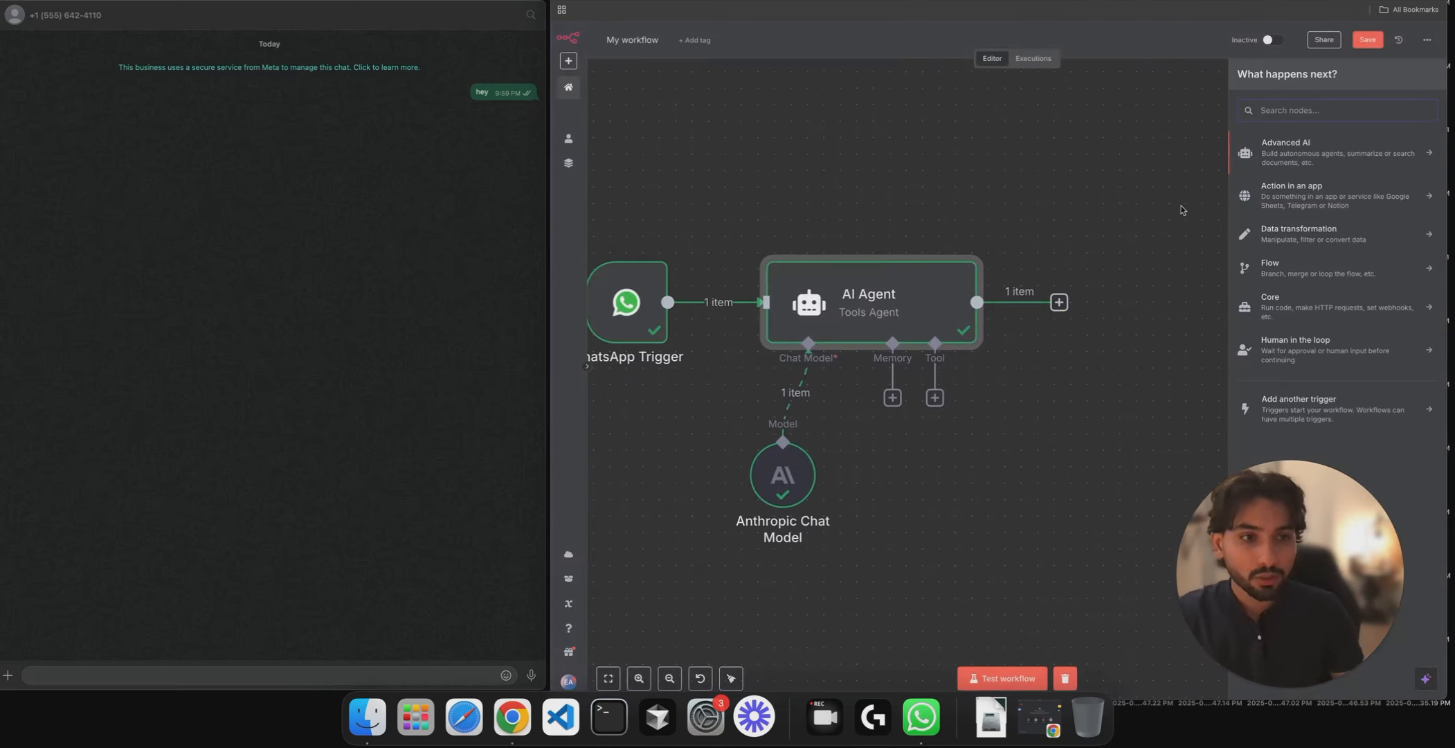
pyautogui.write('send')
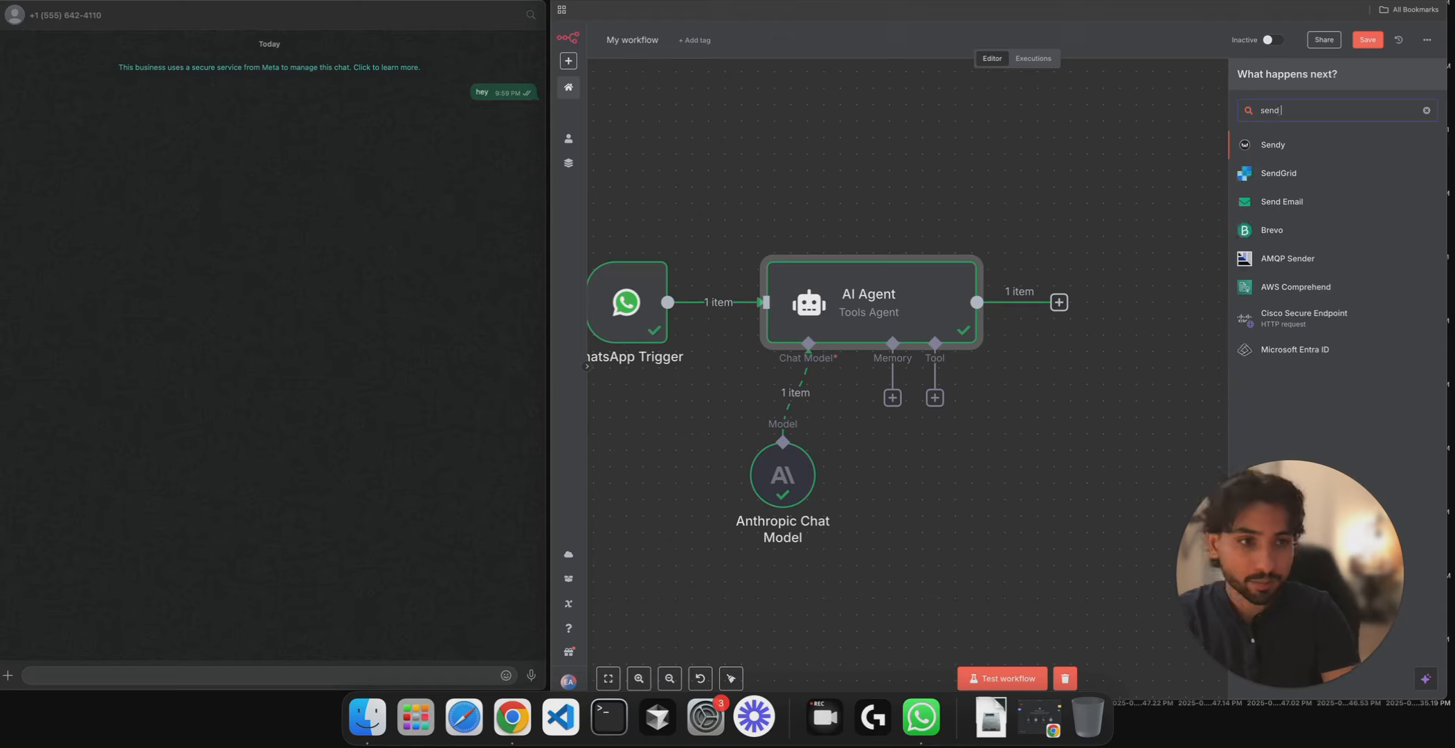
pyautogui.press('BackSpace')
pyautogui.press('BackSpace')
pyautogui.press('BackSpace')
pyautogui.press('BackSpace')
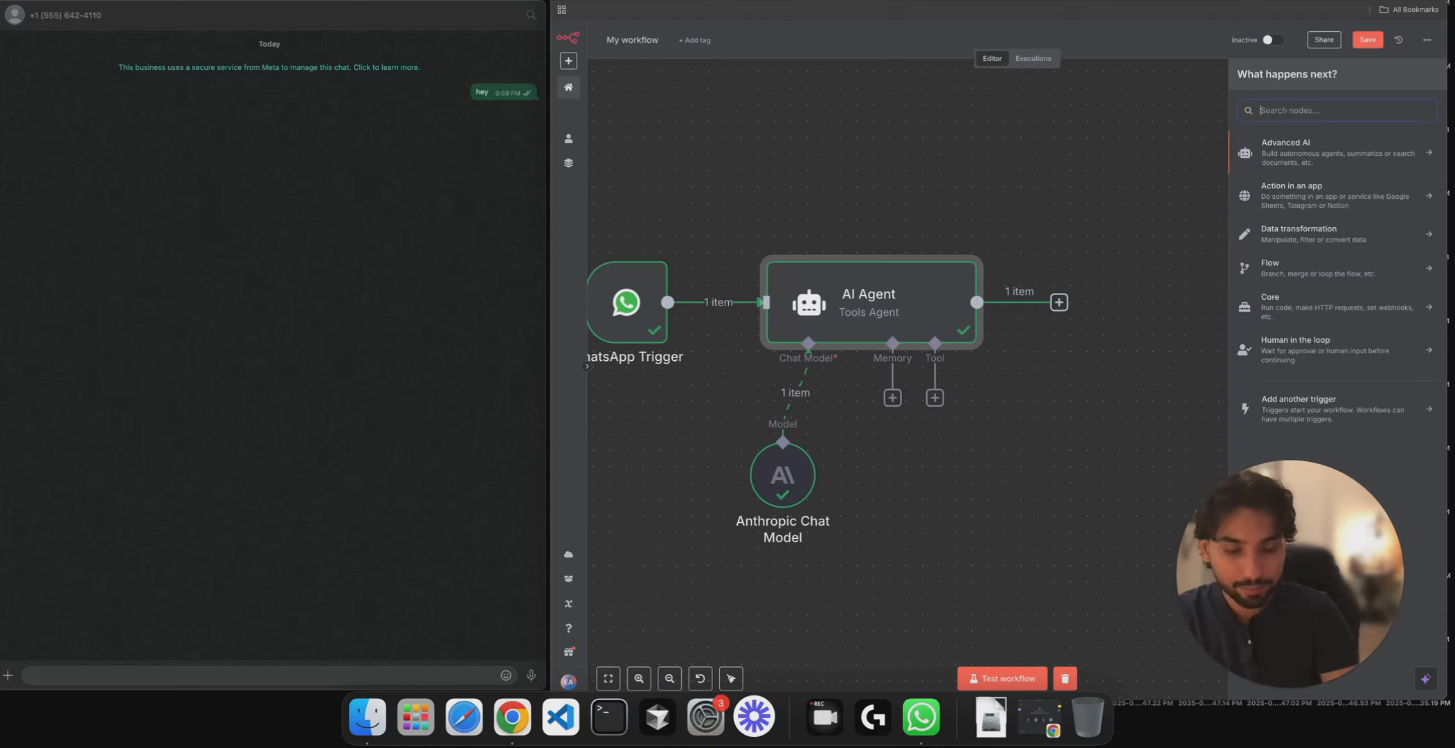
pyautogui.write('whats')
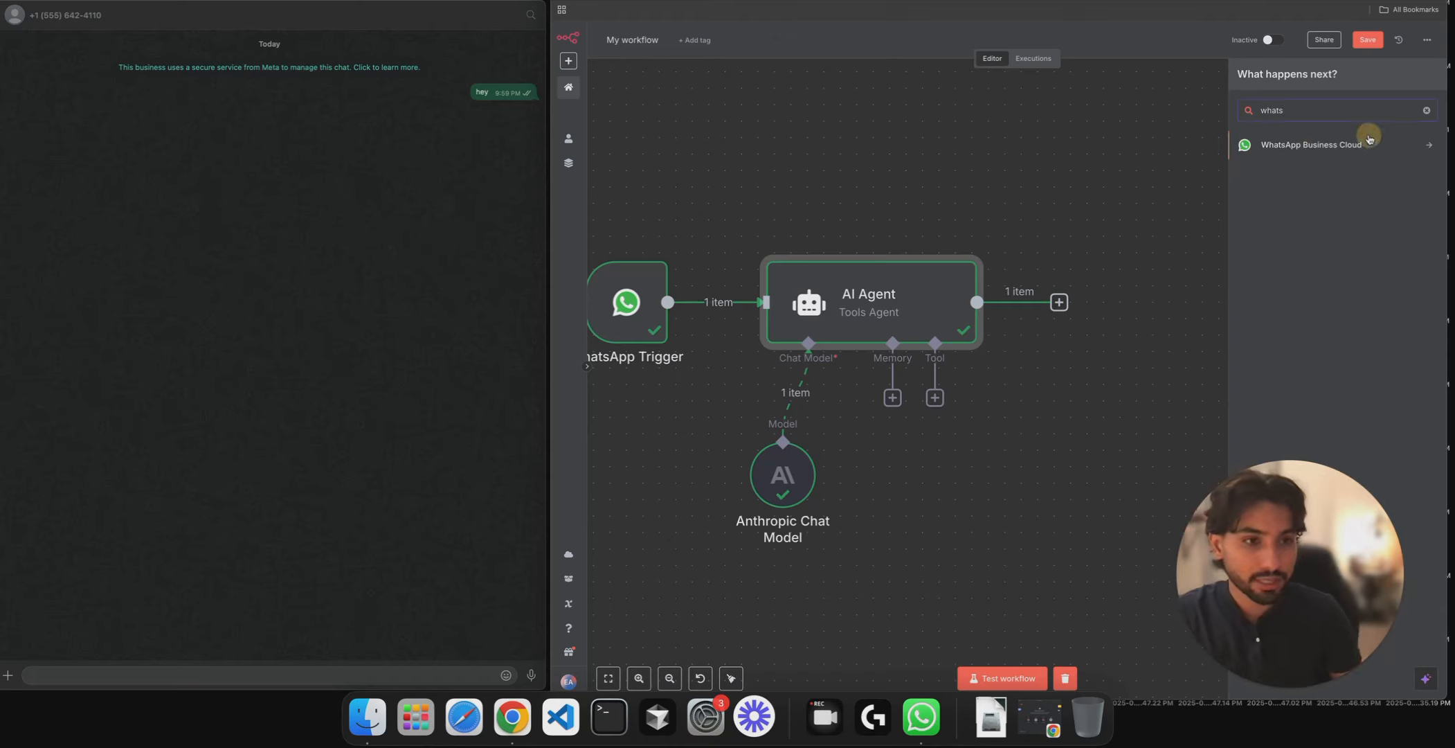
pyautogui.click(1367, 139)
pyautogui.click(1300, 337)
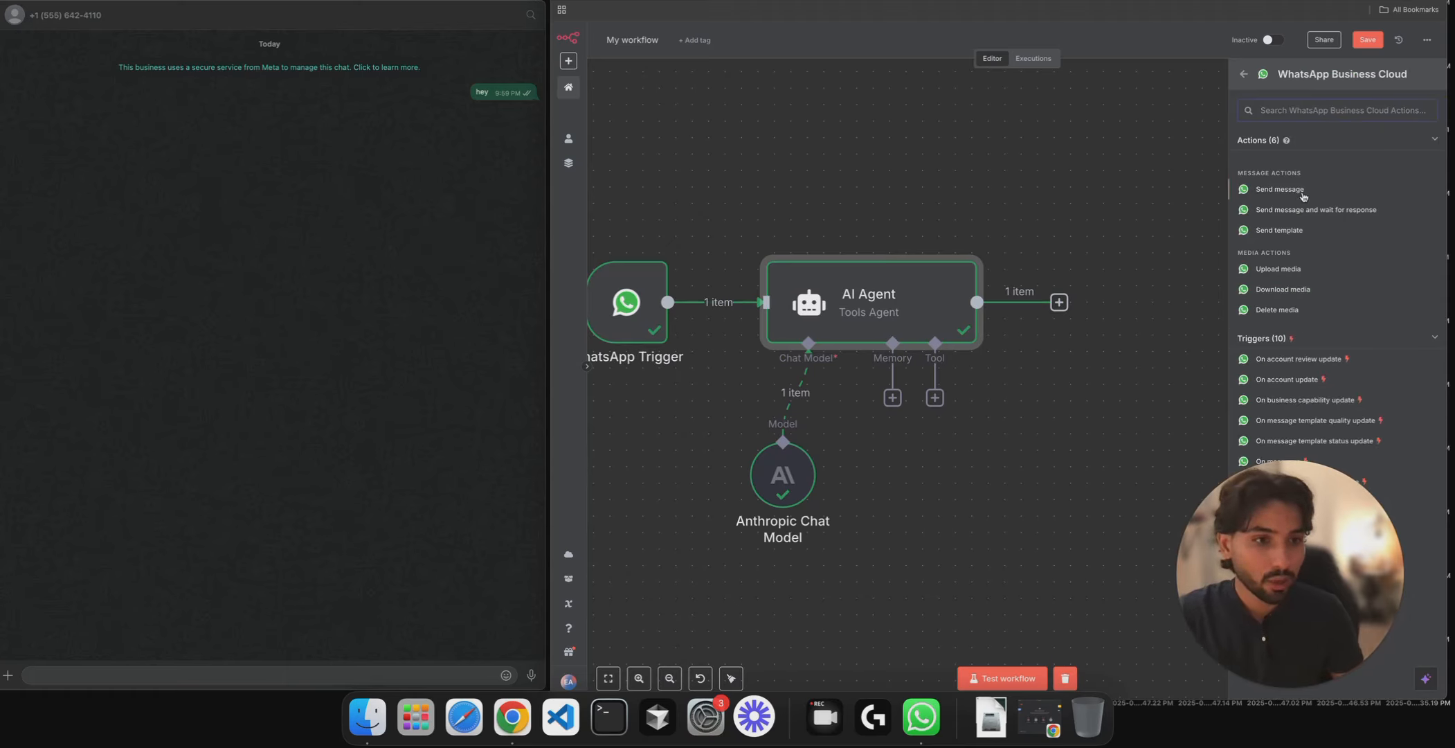
pyautogui.click(1302, 196)
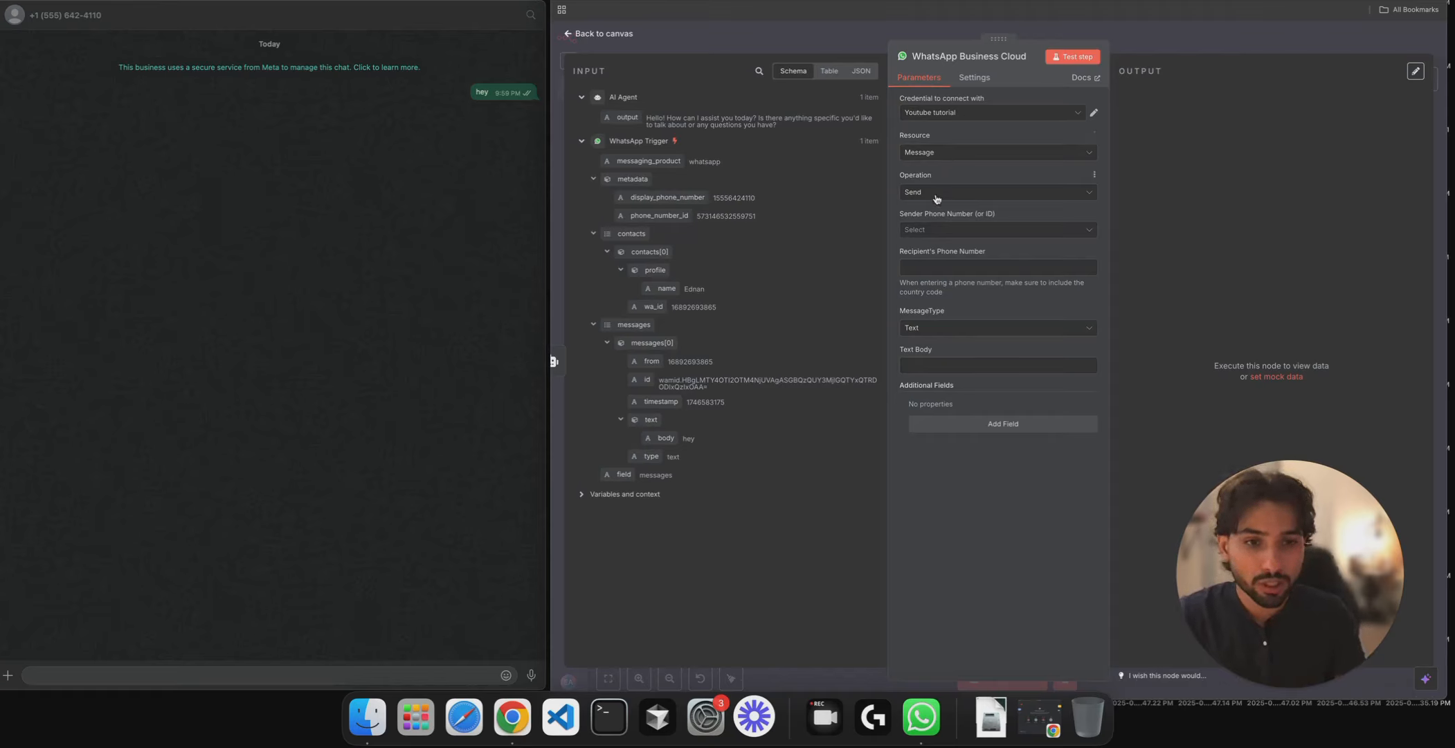
# - Send the AI Agent output from the test number to the sender's wa_id, and test the reply
pyautogui.click(932, 227)
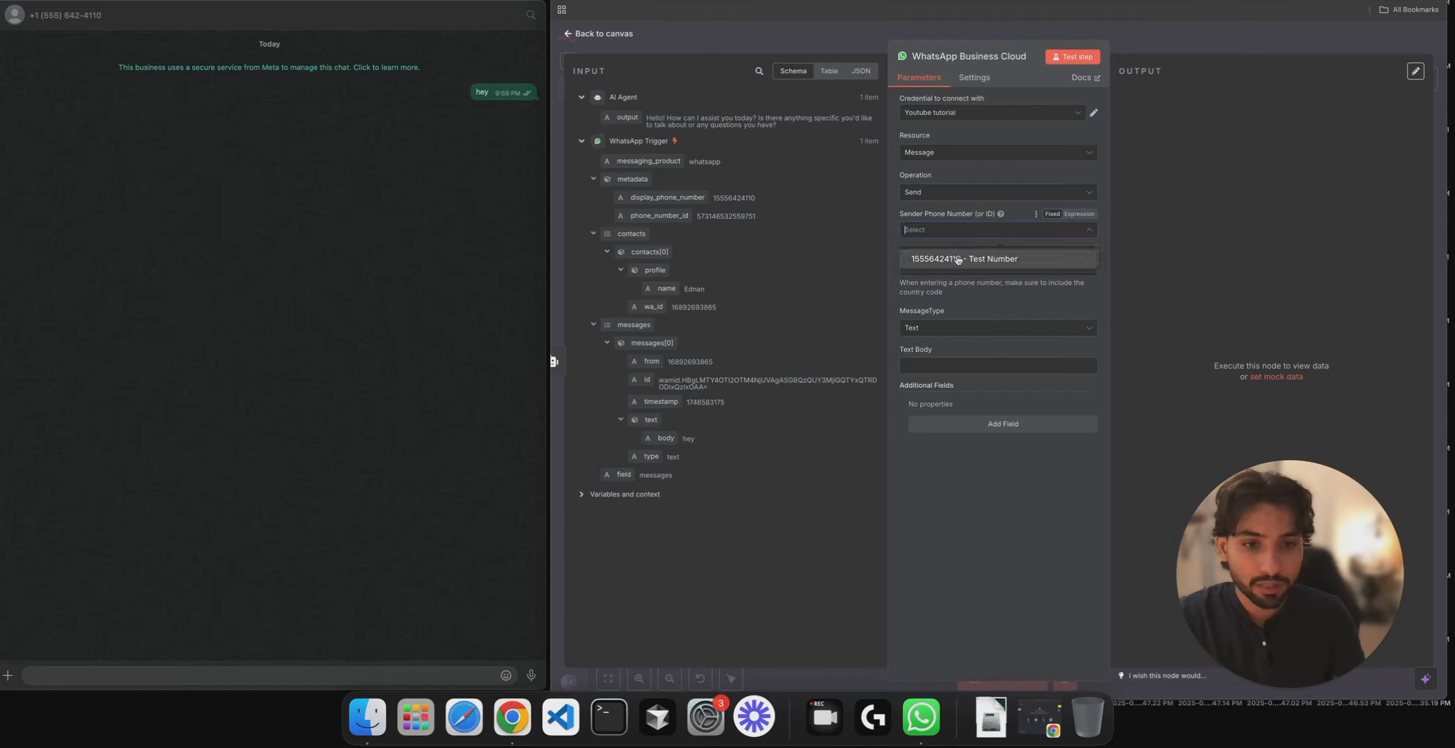
pyautogui.click(962, 259)
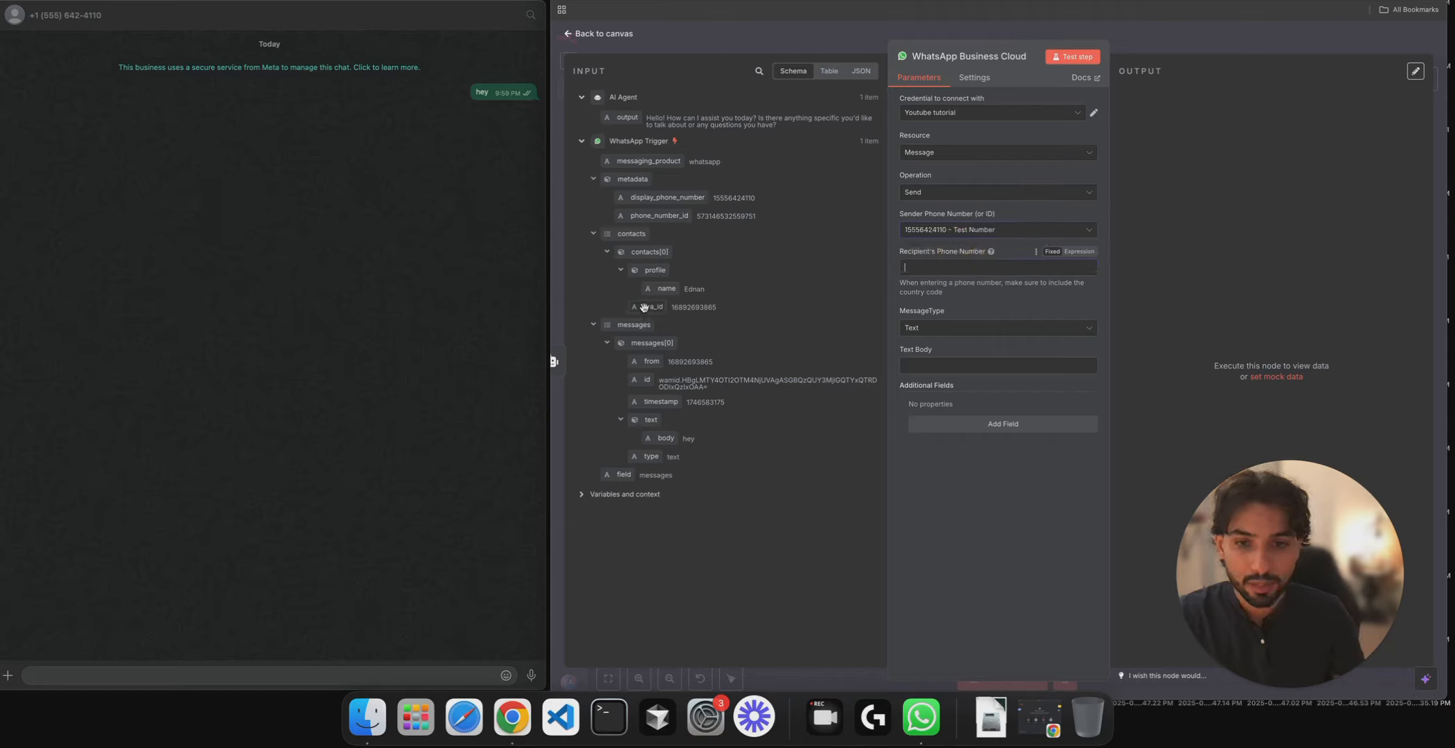
pyautogui.moveTo(653, 306); pyautogui.dragTo(929, 272)
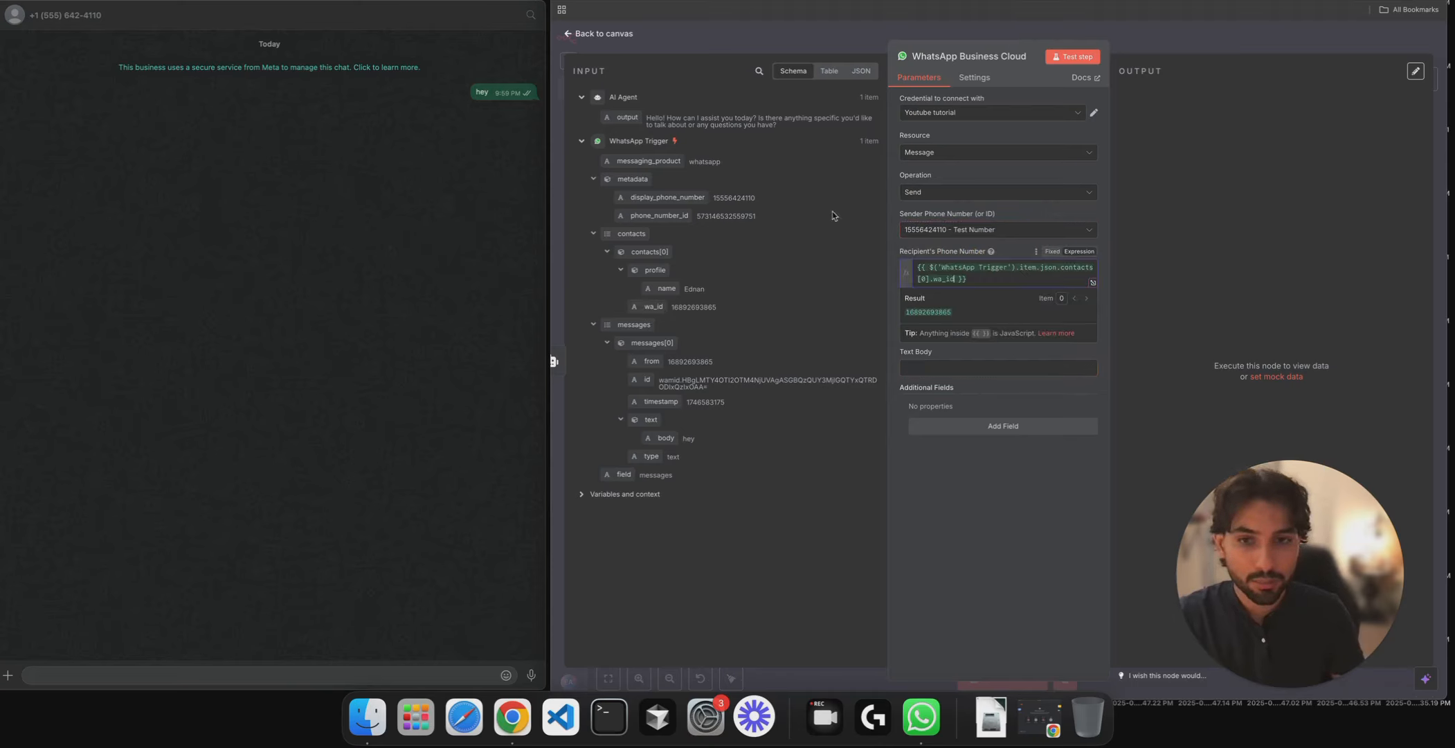
pyautogui.click(947, 368)
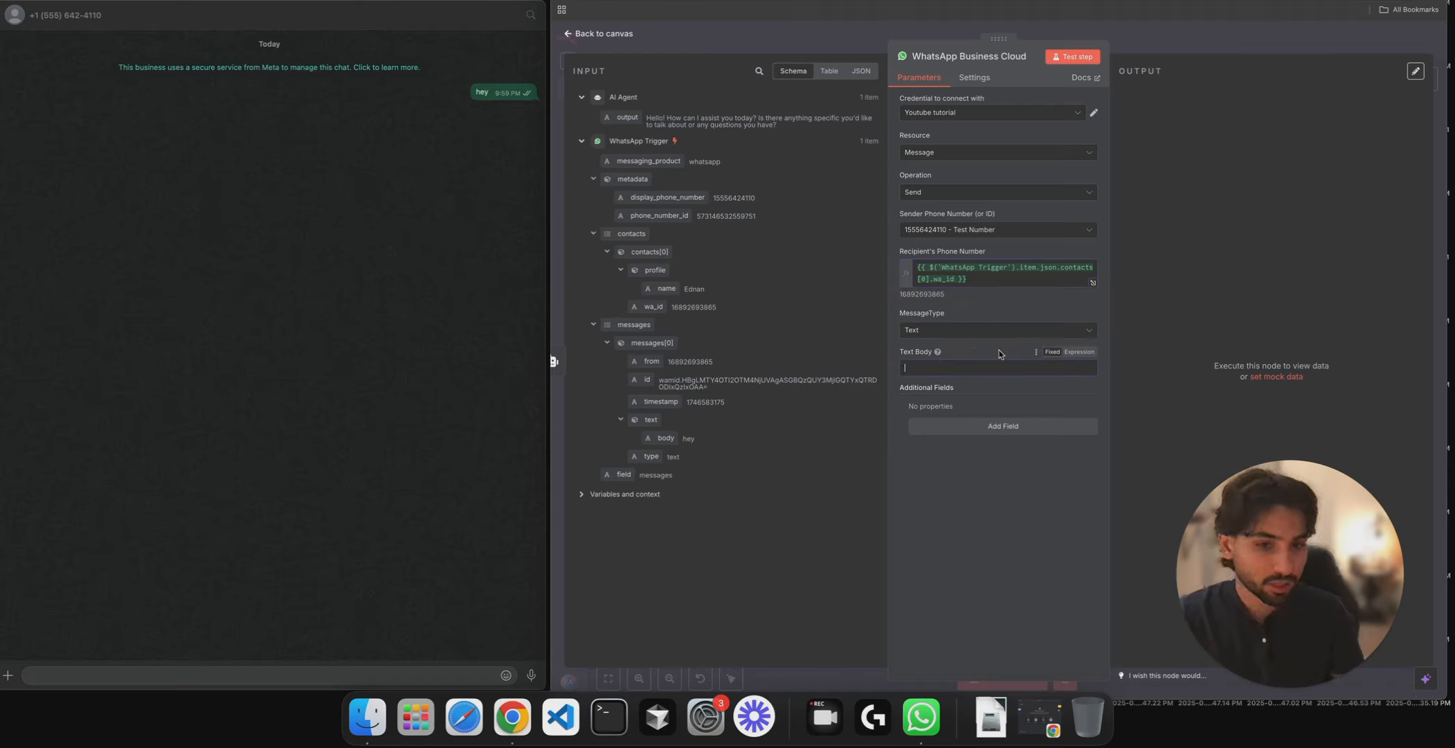
pyautogui.moveTo(627, 118); pyautogui.dragTo(964, 363)
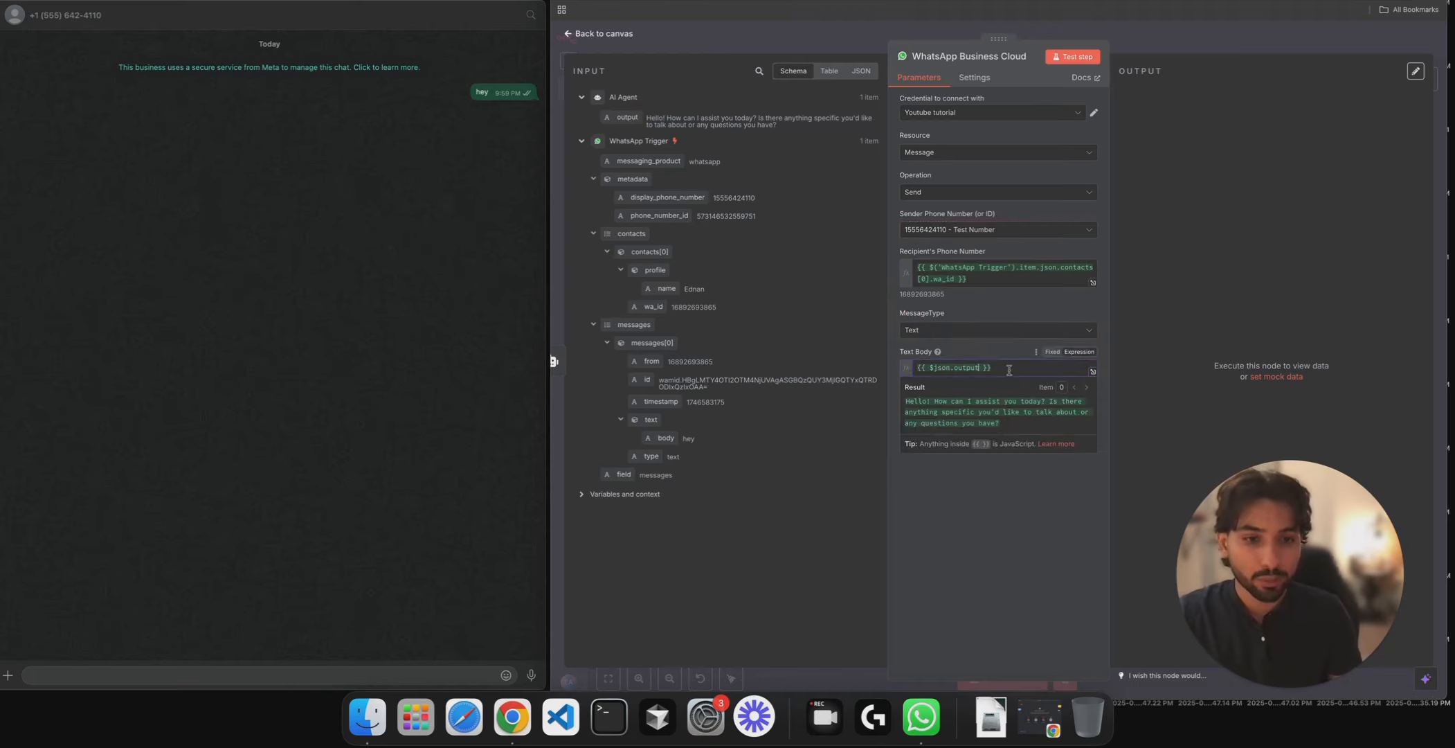
pyautogui.click(1075, 58)
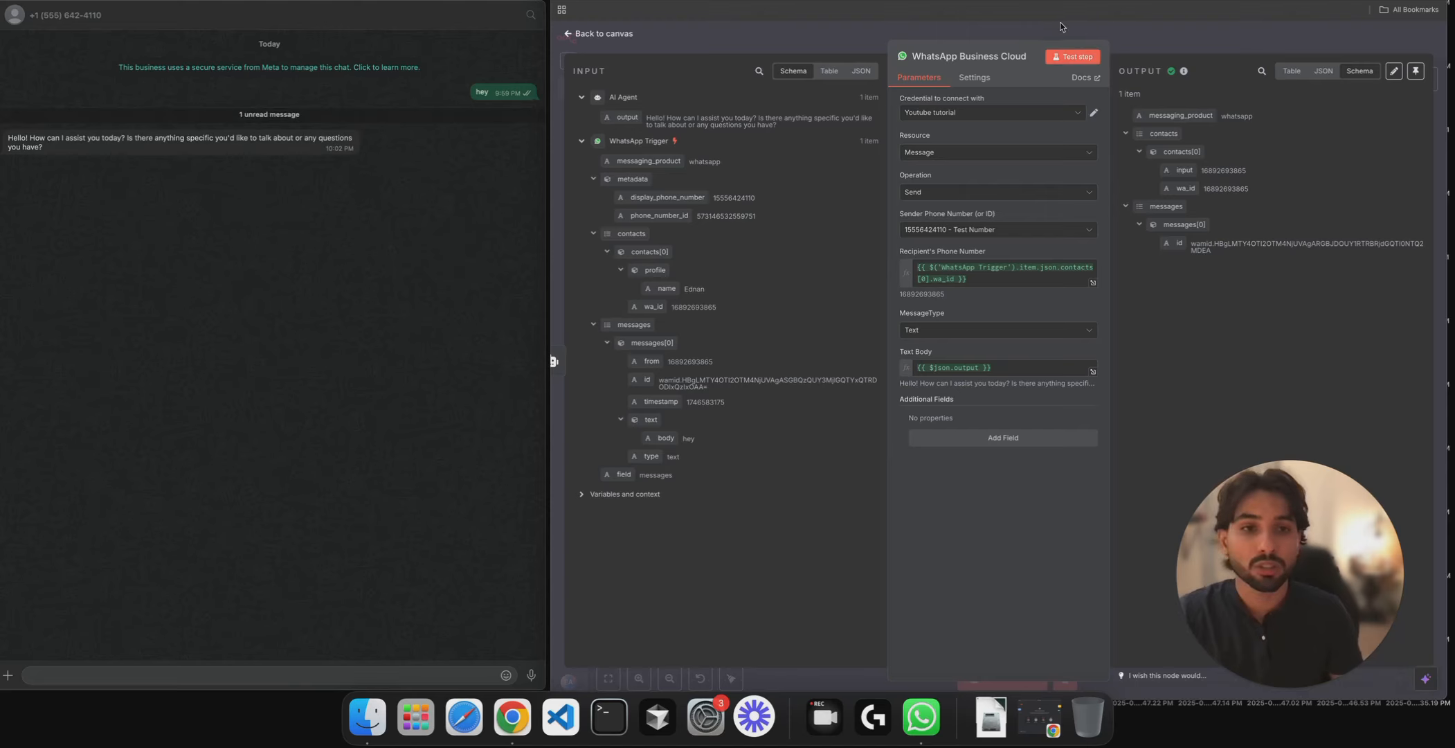
pyautogui.click(1163, 31)
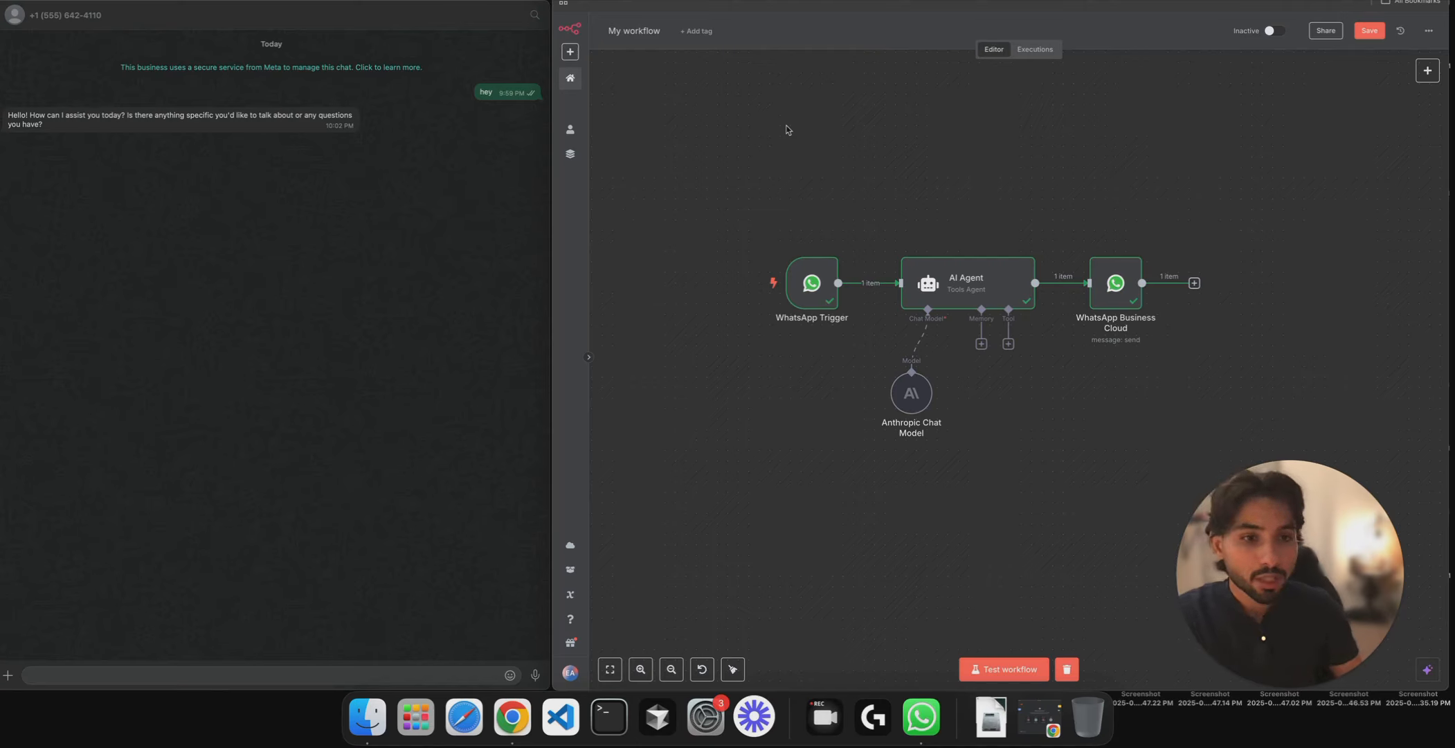
# - Review the WhatsApp Business Cloud reply node's parameters, then return to the canvas
pyautogui.hscroll(5, 1235, 239)
pyautogui.click(992, 246)
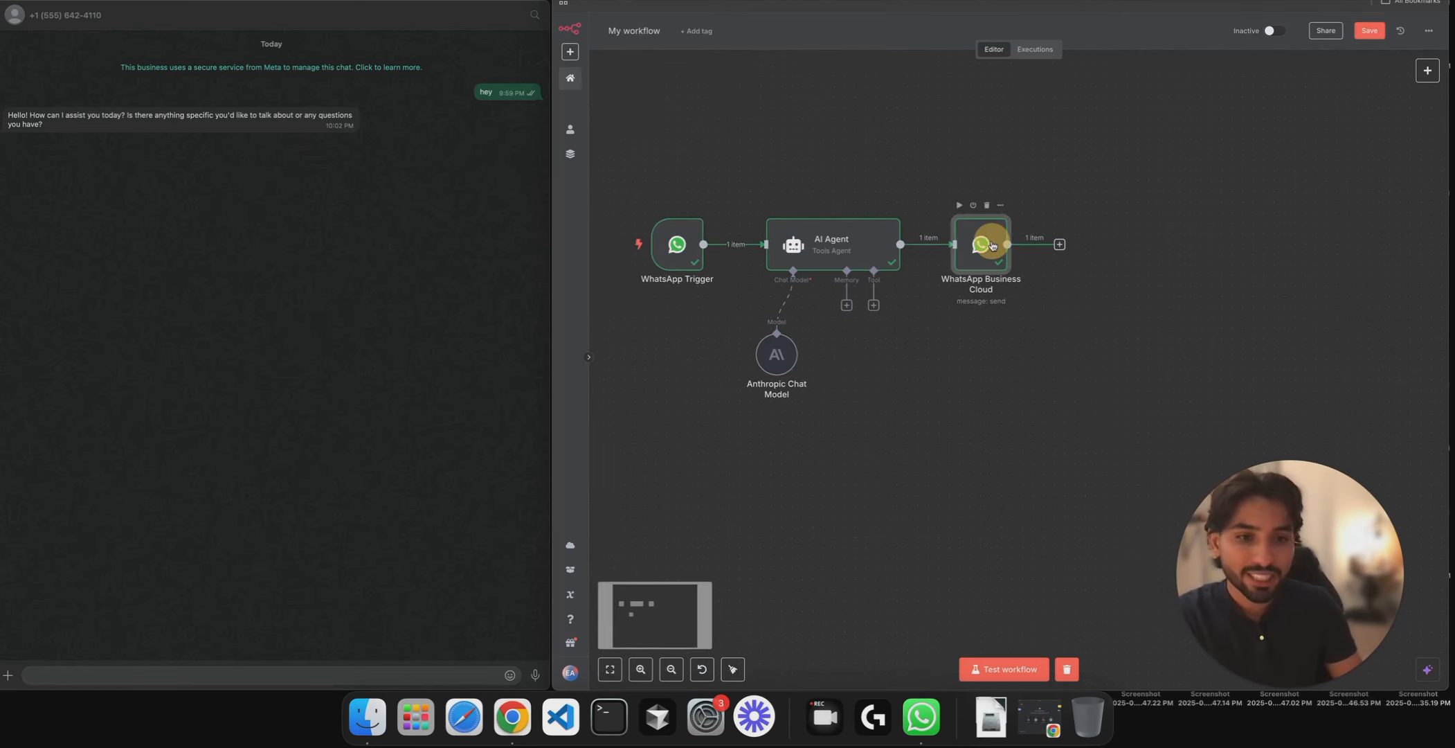
pyautogui.doubleClick(992, 246)
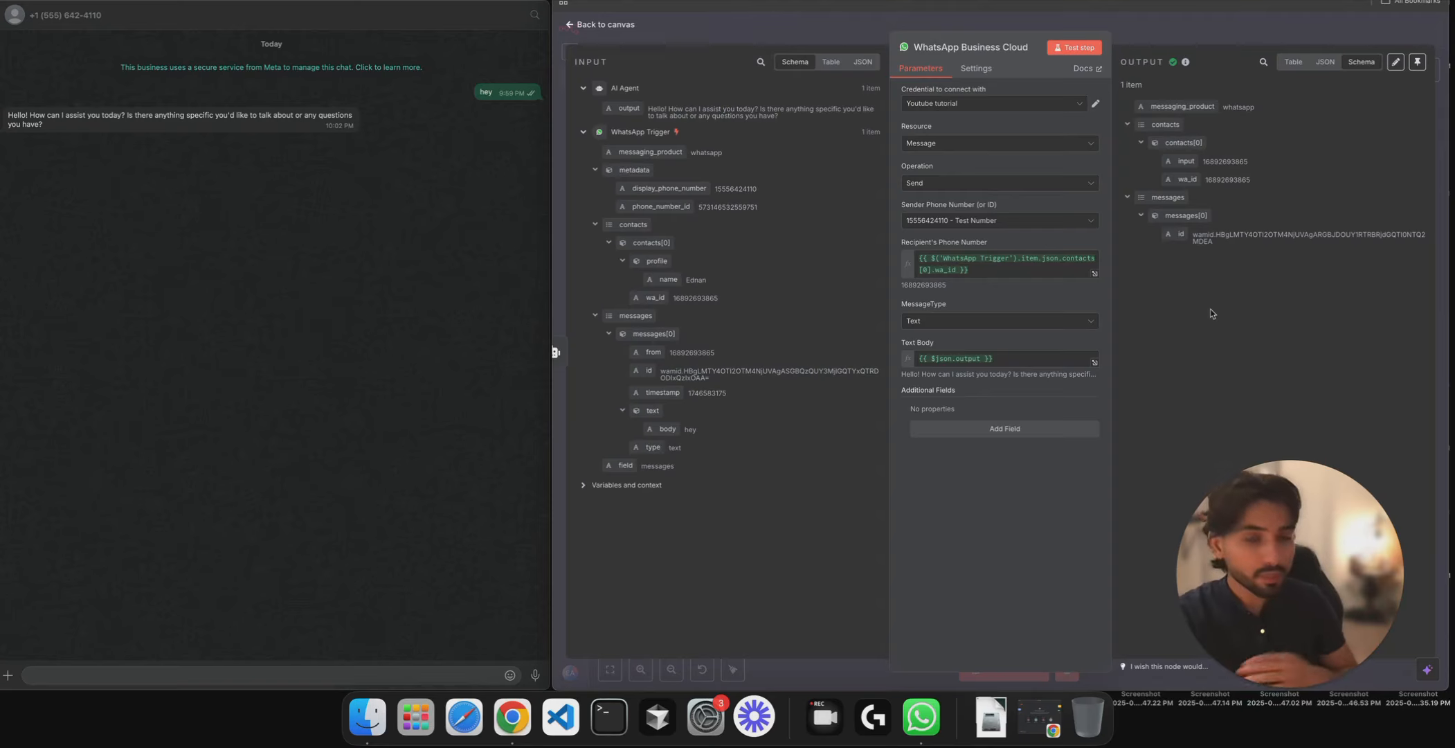
pyautogui.click(1269, 31)
pyautogui.moveTo(1217, 220); pyautogui.dragTo(1237, 219)
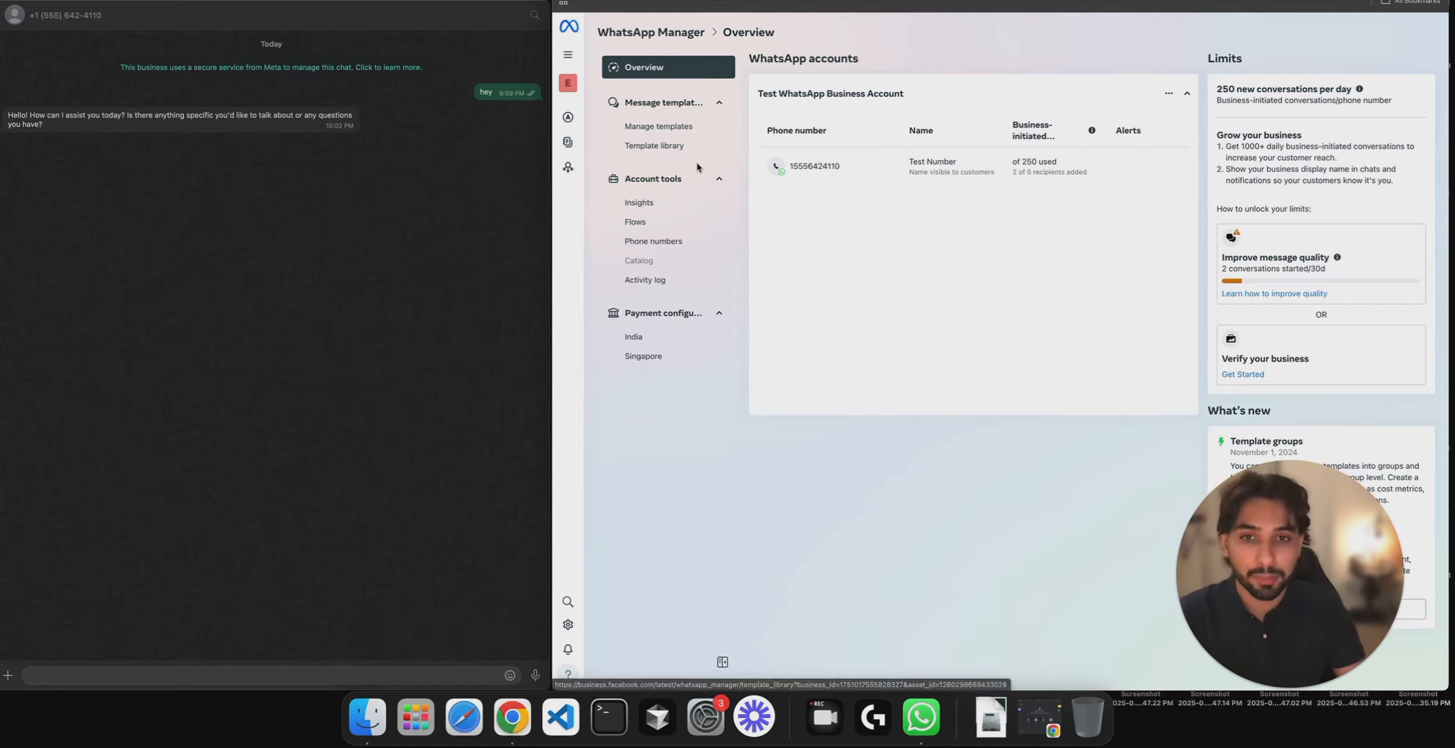
# - Open the account_creation_confirmation_3 'Finalize account set-up' template from the Template library
pyautogui.click(666, 146)
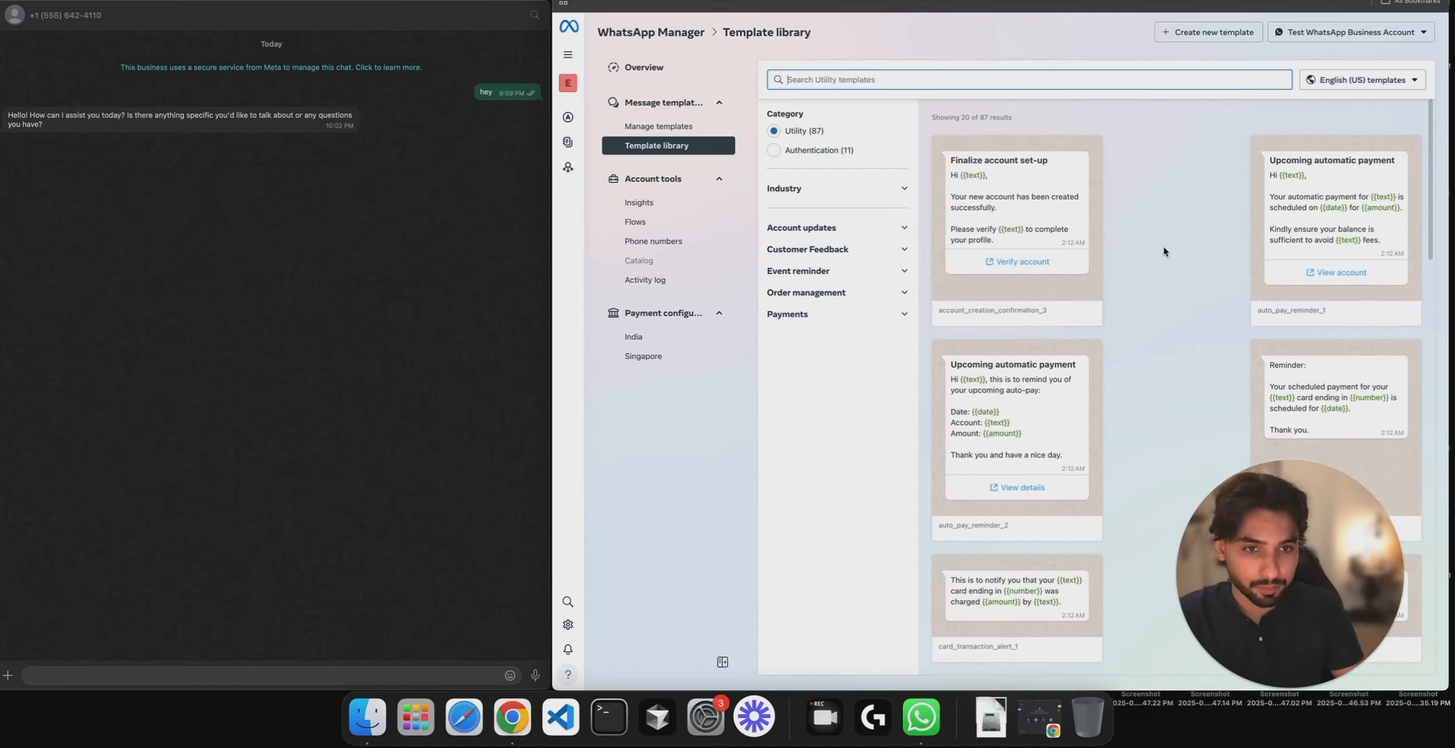
pyautogui.click(1065, 291)
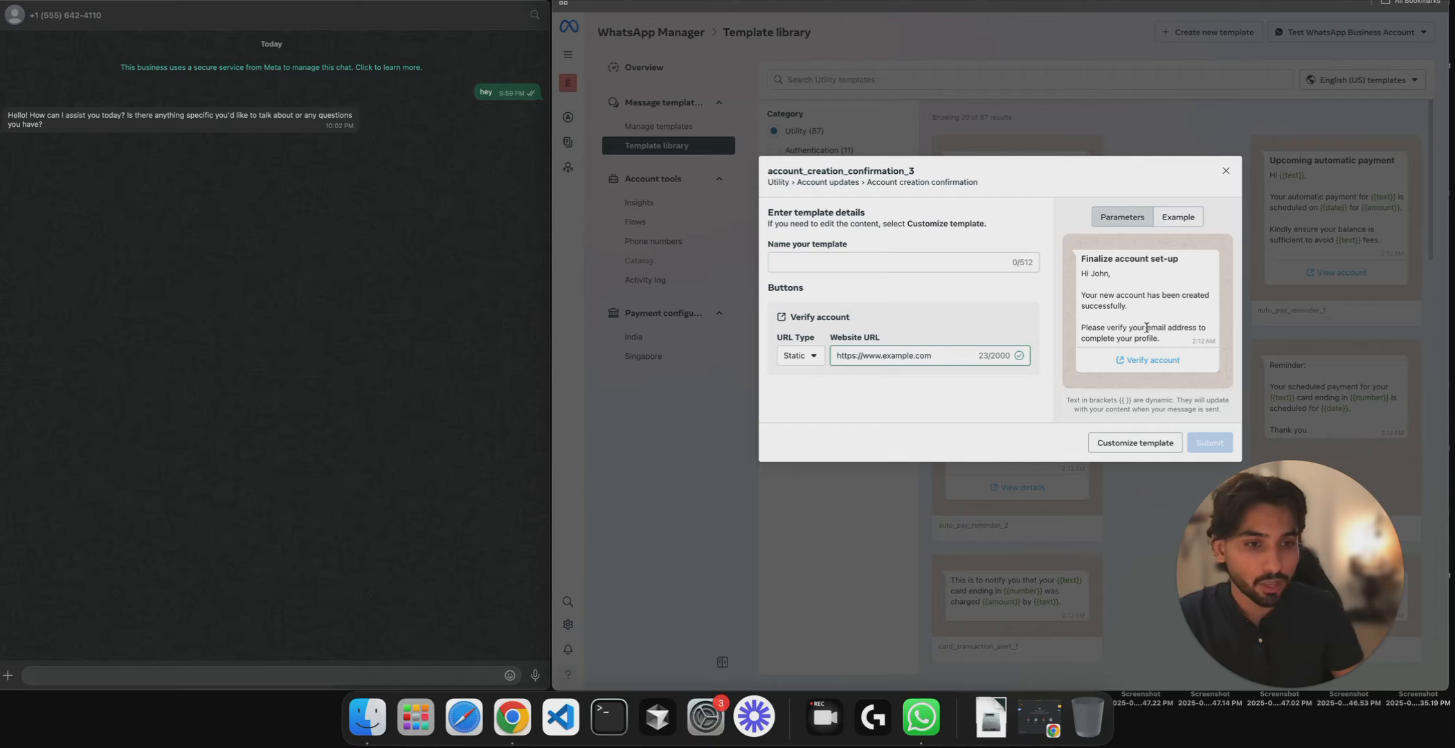
# - Name the template 'n8n', submit it, and dismiss the creation confirmation
pyautogui.click(865, 267)
pyautogui.write('n8')
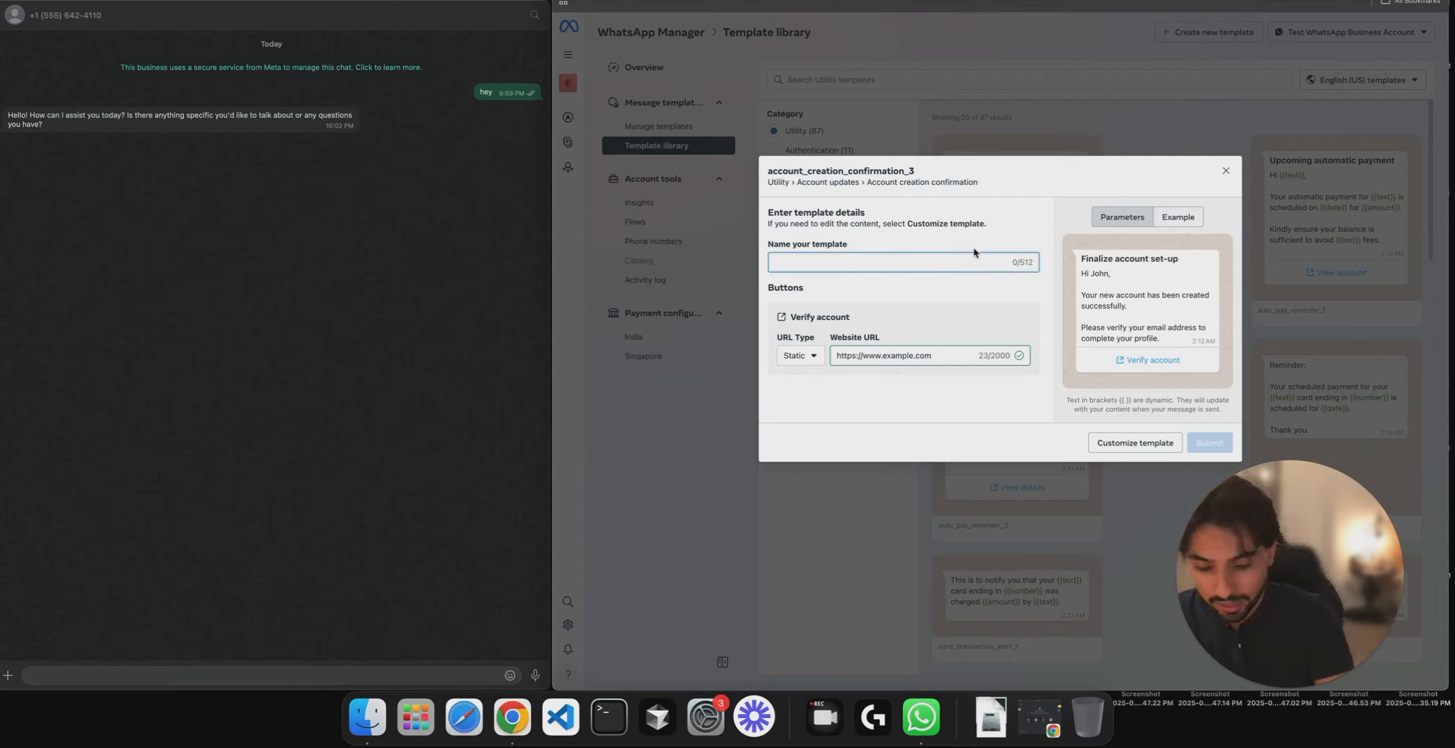
pyautogui.write('n')
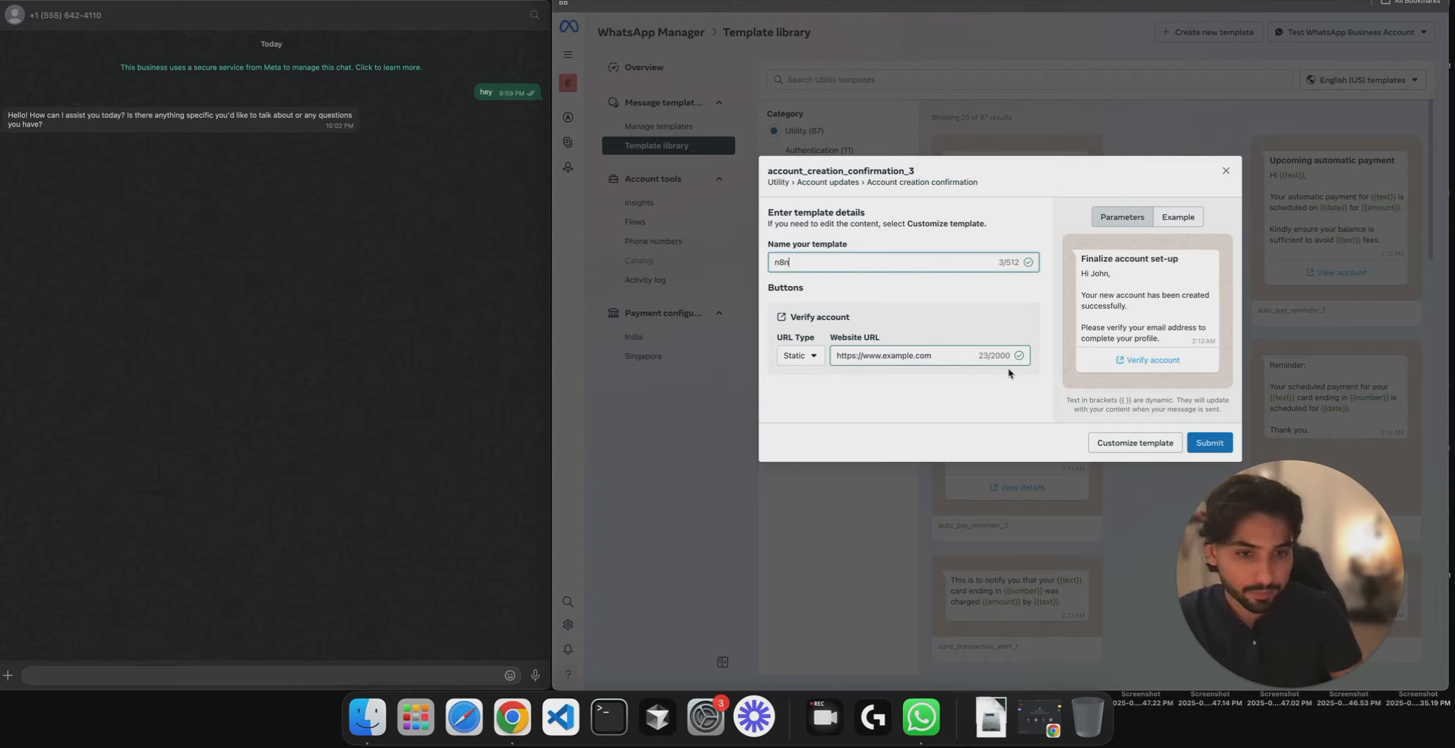
pyautogui.click(1198, 444)
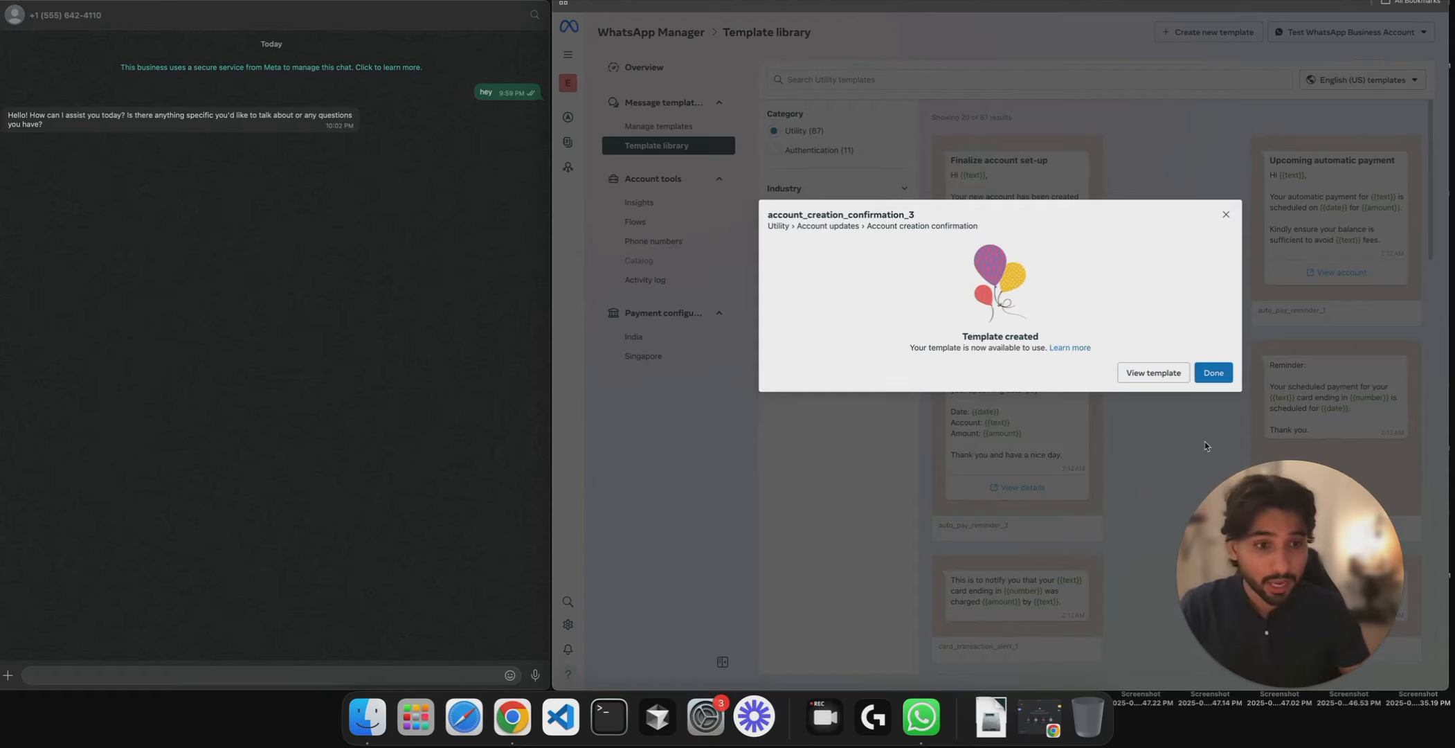
pyautogui.click(1205, 379)
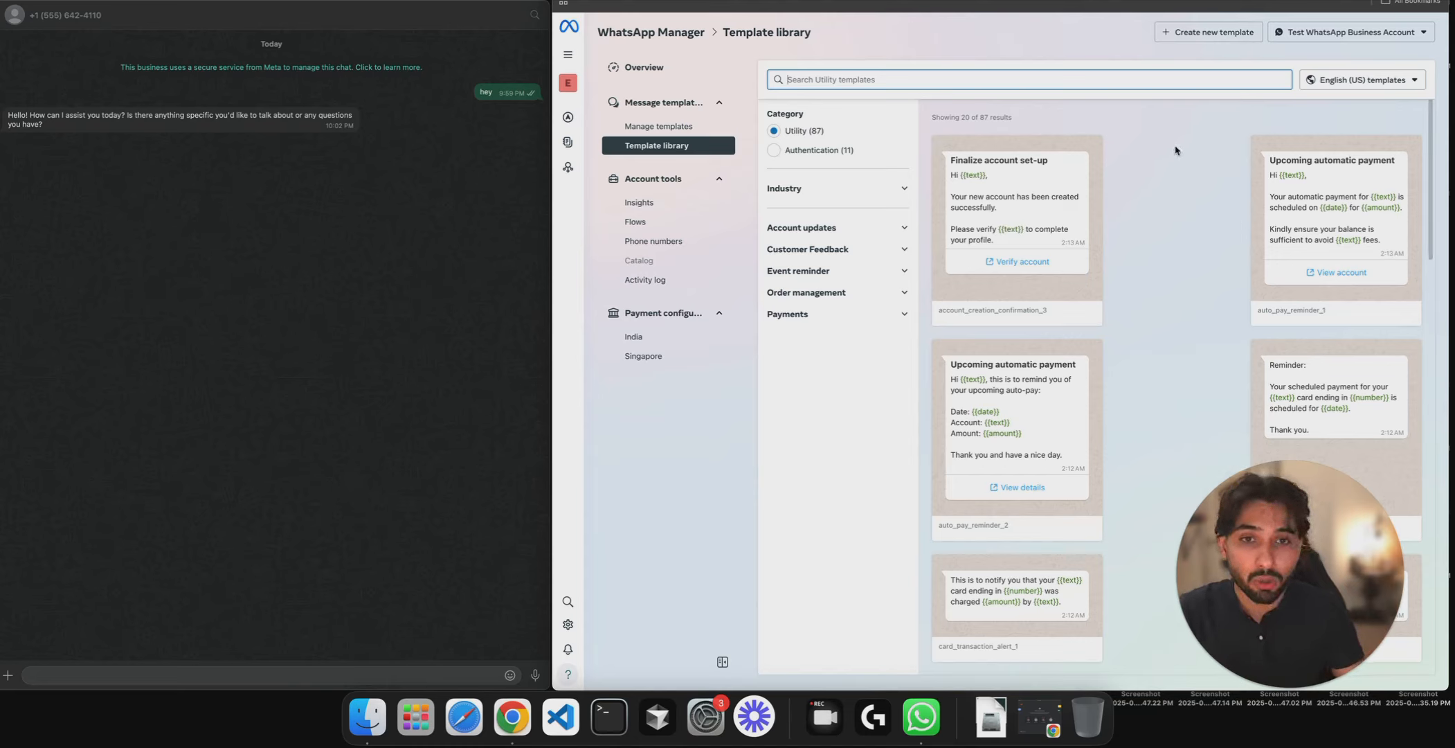
# - Reload Manage templates, open the n8n template's insights, and return to the n8n editor
pyautogui.click(690, 127)
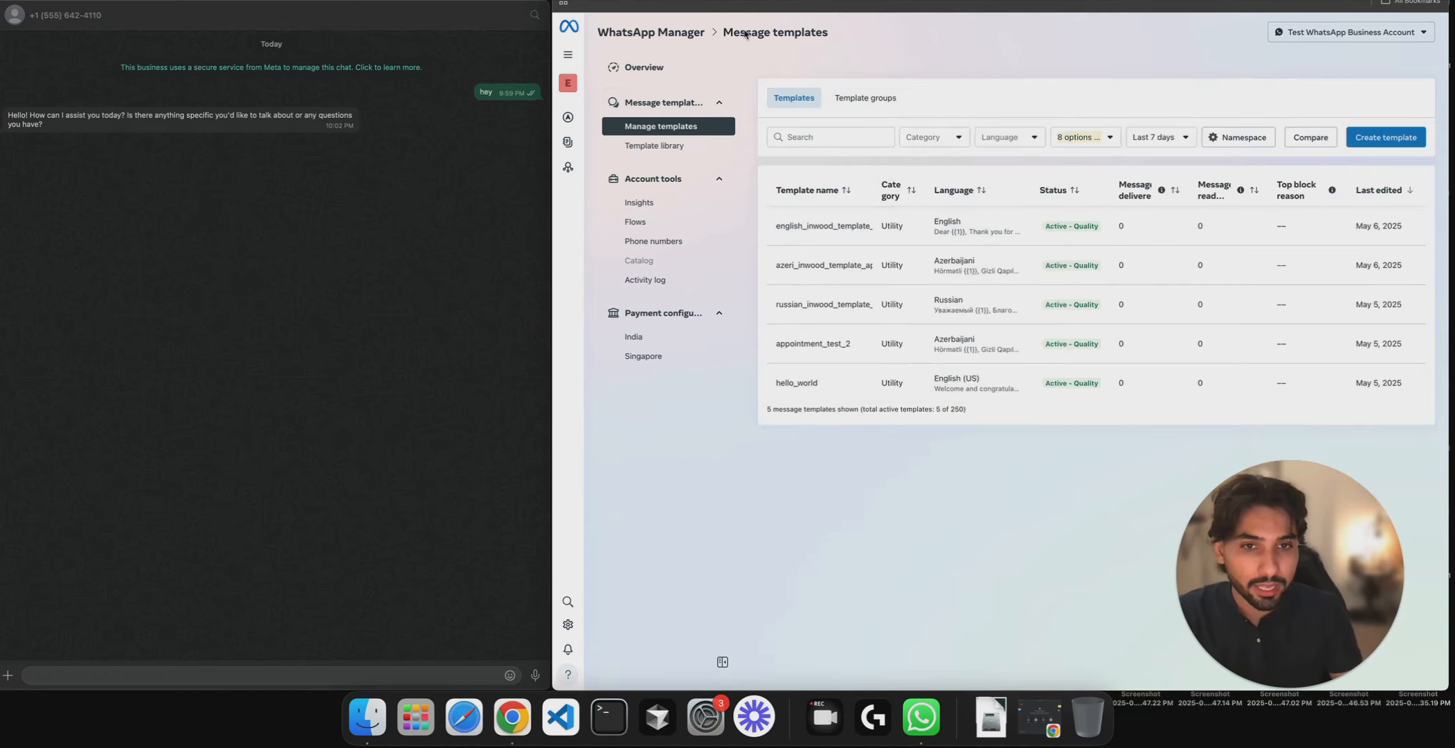
pyautogui.press('super+r')
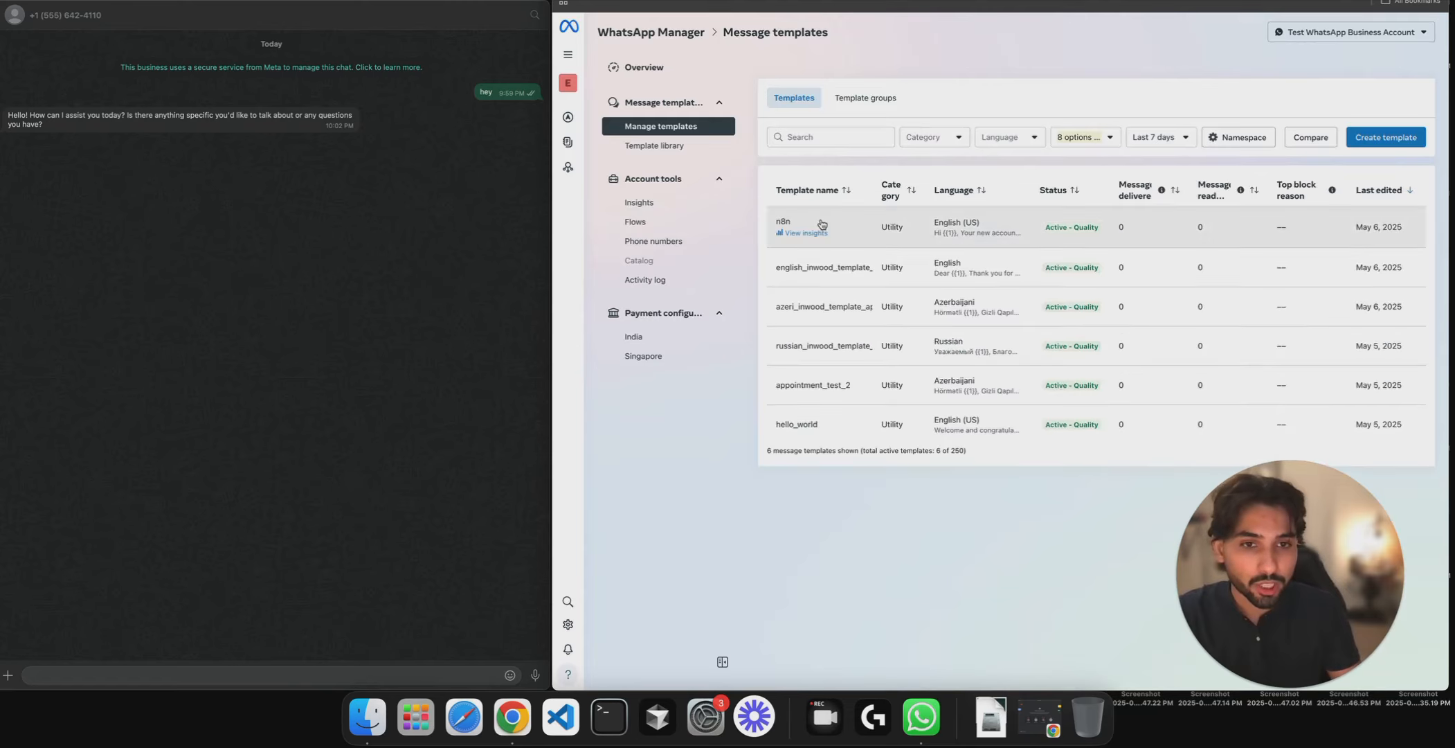
pyautogui.click(885, 229)
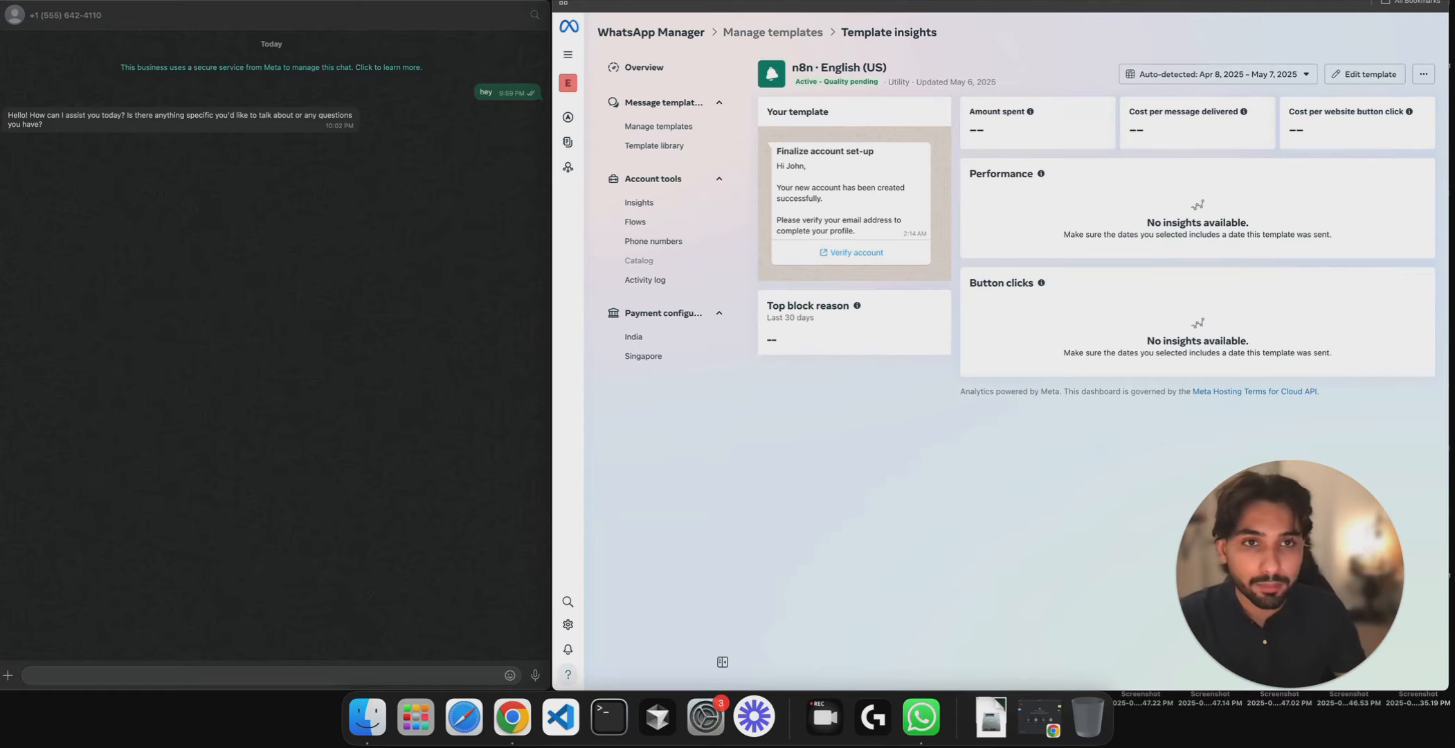
pyautogui.hotkey('ctrl', 'Tab')
# - Add an 'On a schedule' trigger with its default daily-midnight settings as a second trigger
pyautogui.moveTo(1112, 231); pyautogui.dragTo(1198, 210)
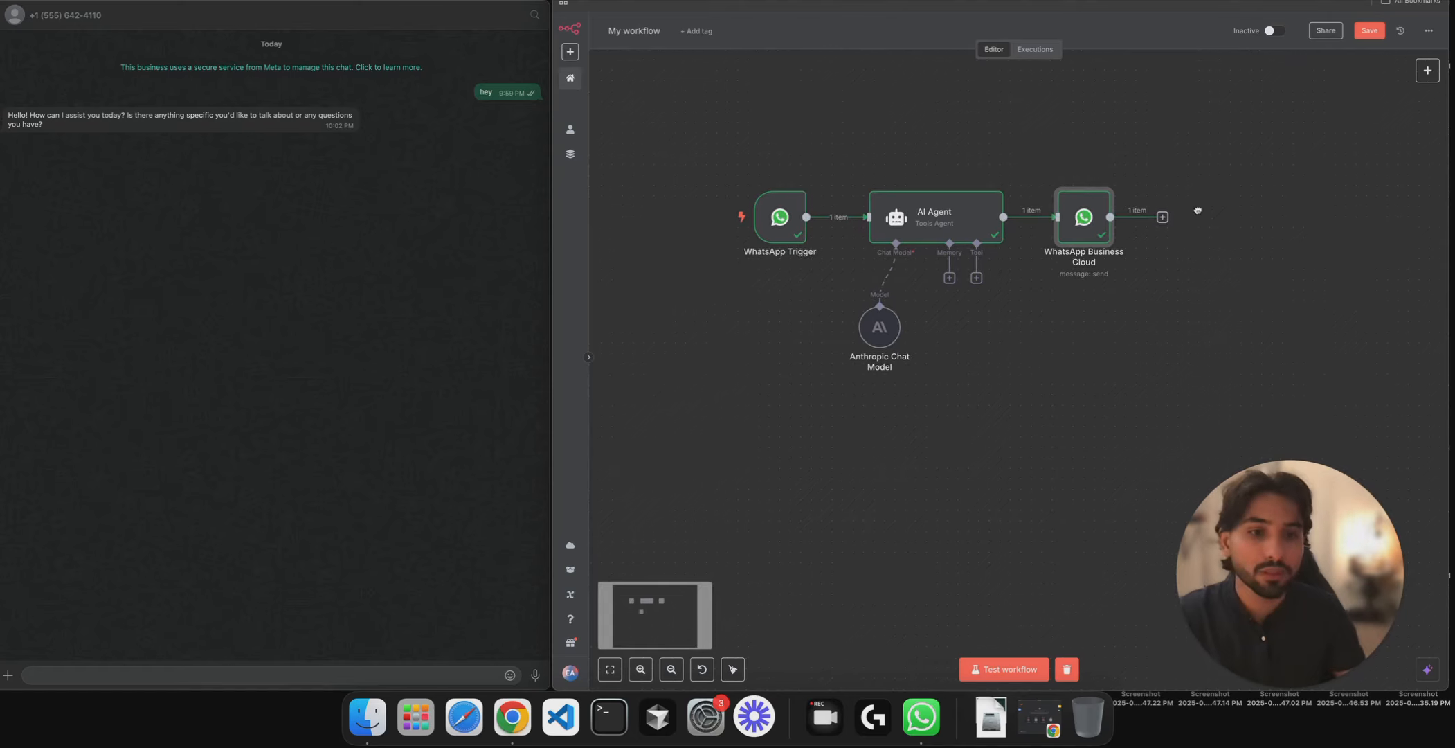
pyautogui.scroll(-3, 1083, 215)
pyautogui.hscroll(3, 1083, 214)
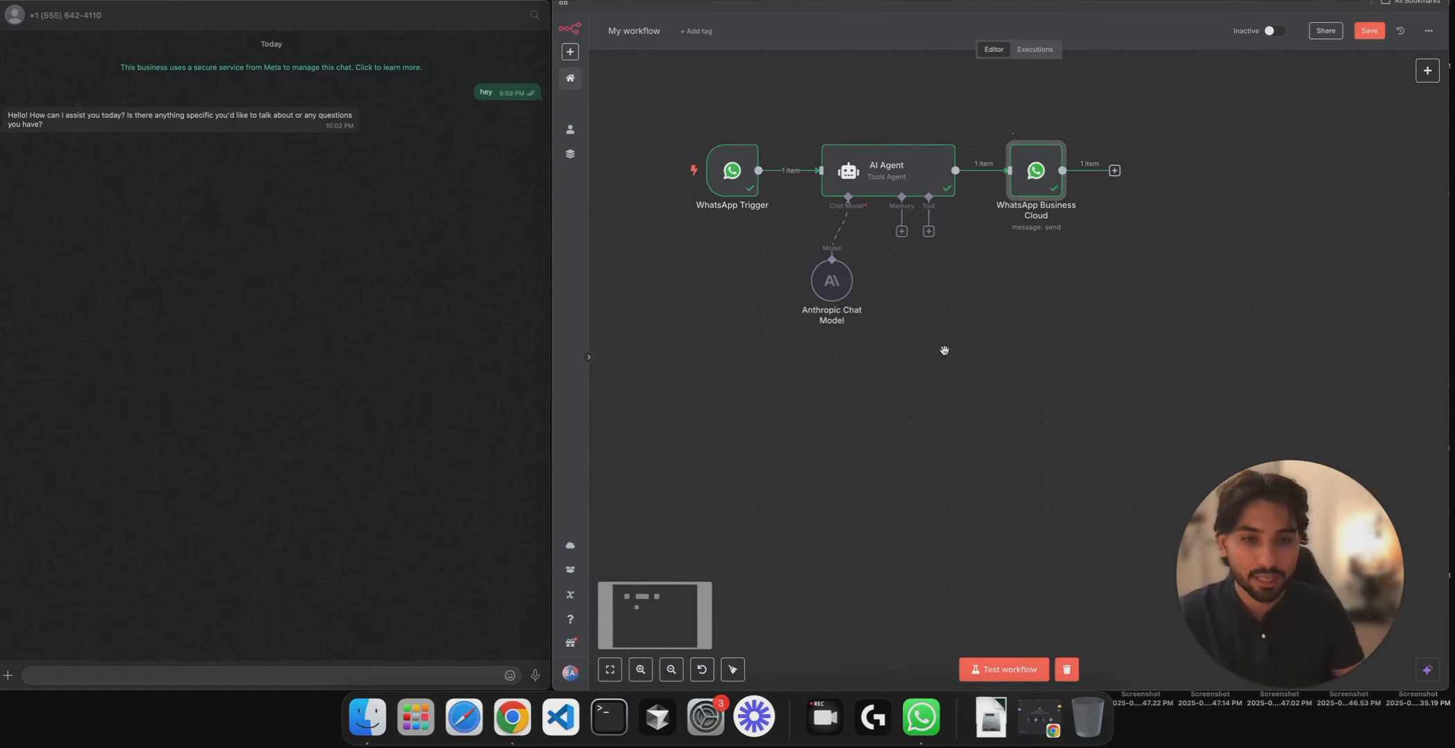
pyautogui.scroll(-2, 944, 350)
pyautogui.moveTo(1007, 334); pyautogui.dragTo(1136, 250)
pyautogui.click(1427, 70)
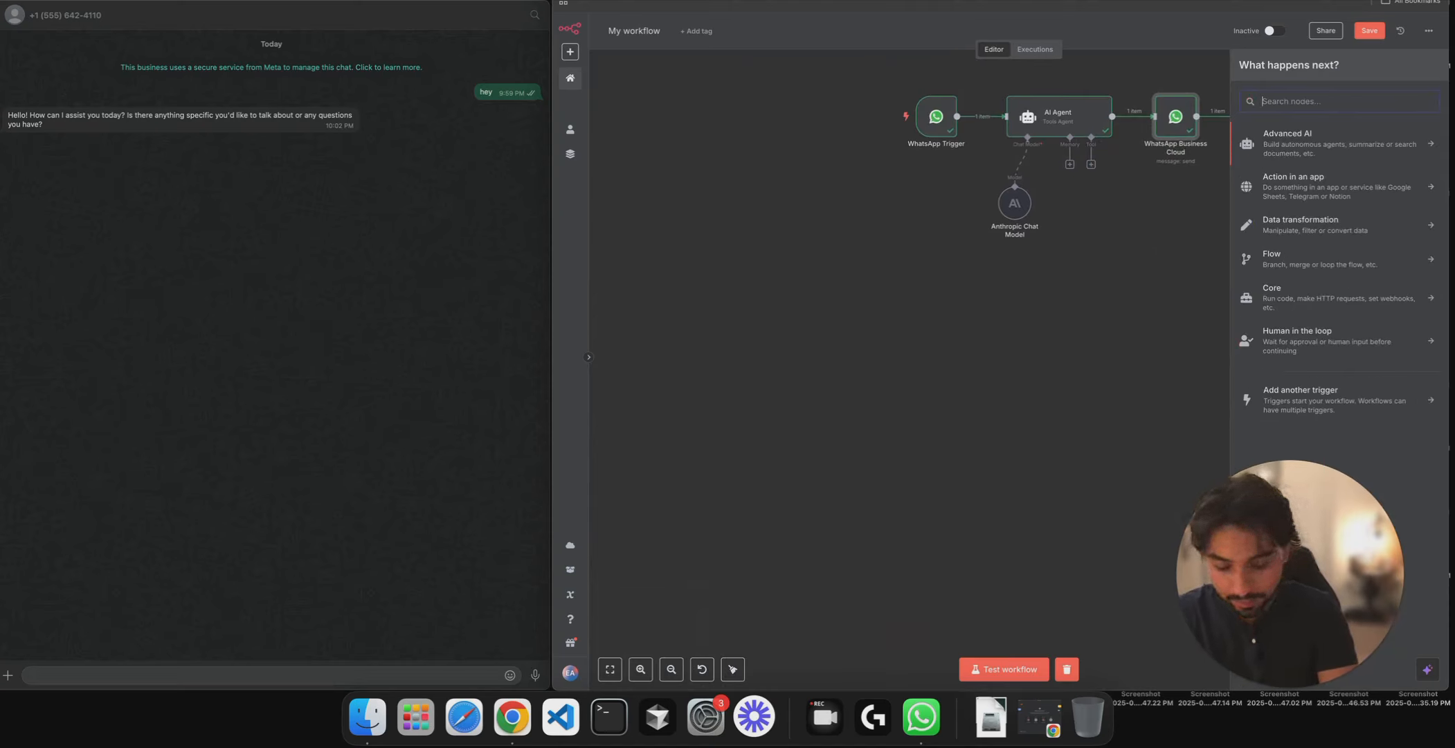
pyautogui.write('w')
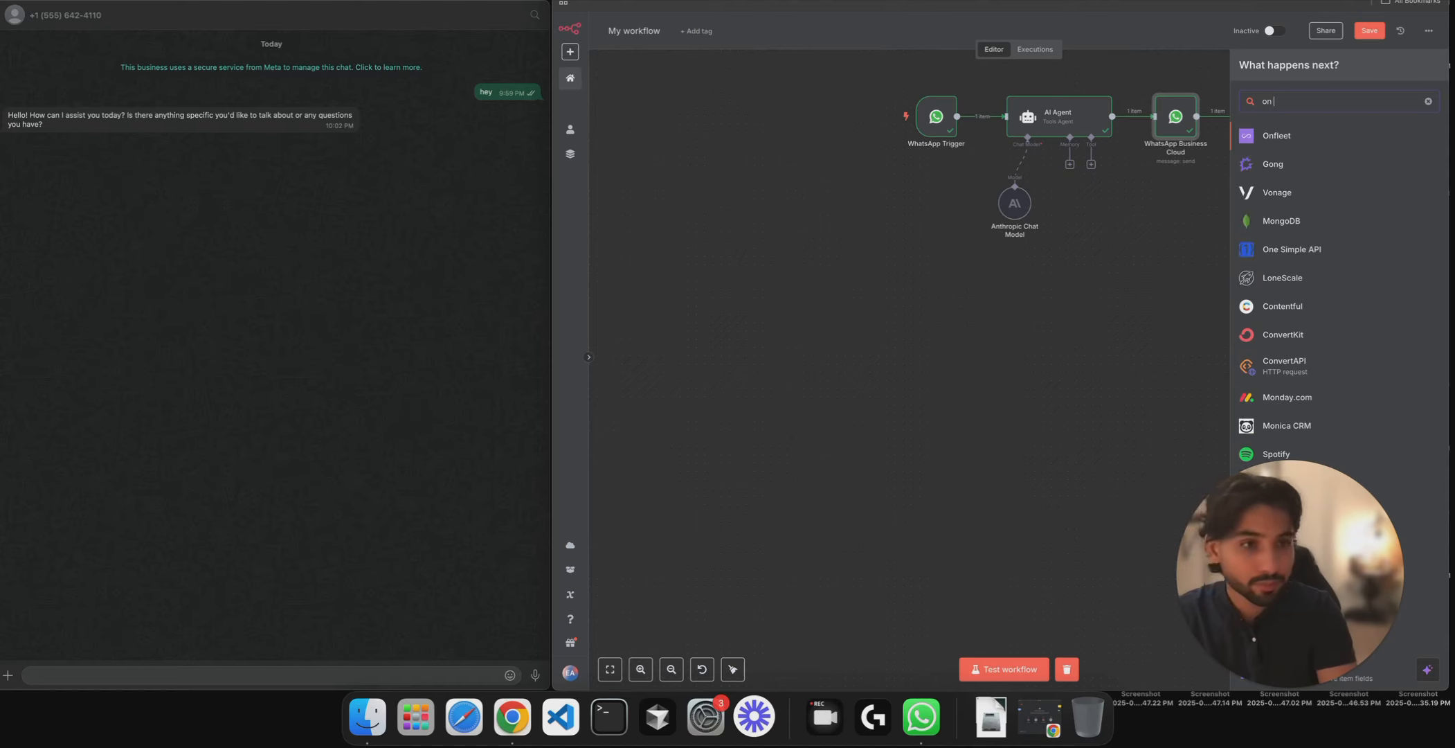
pyautogui.press('BackSpace')
pyautogui.click(1309, 392)
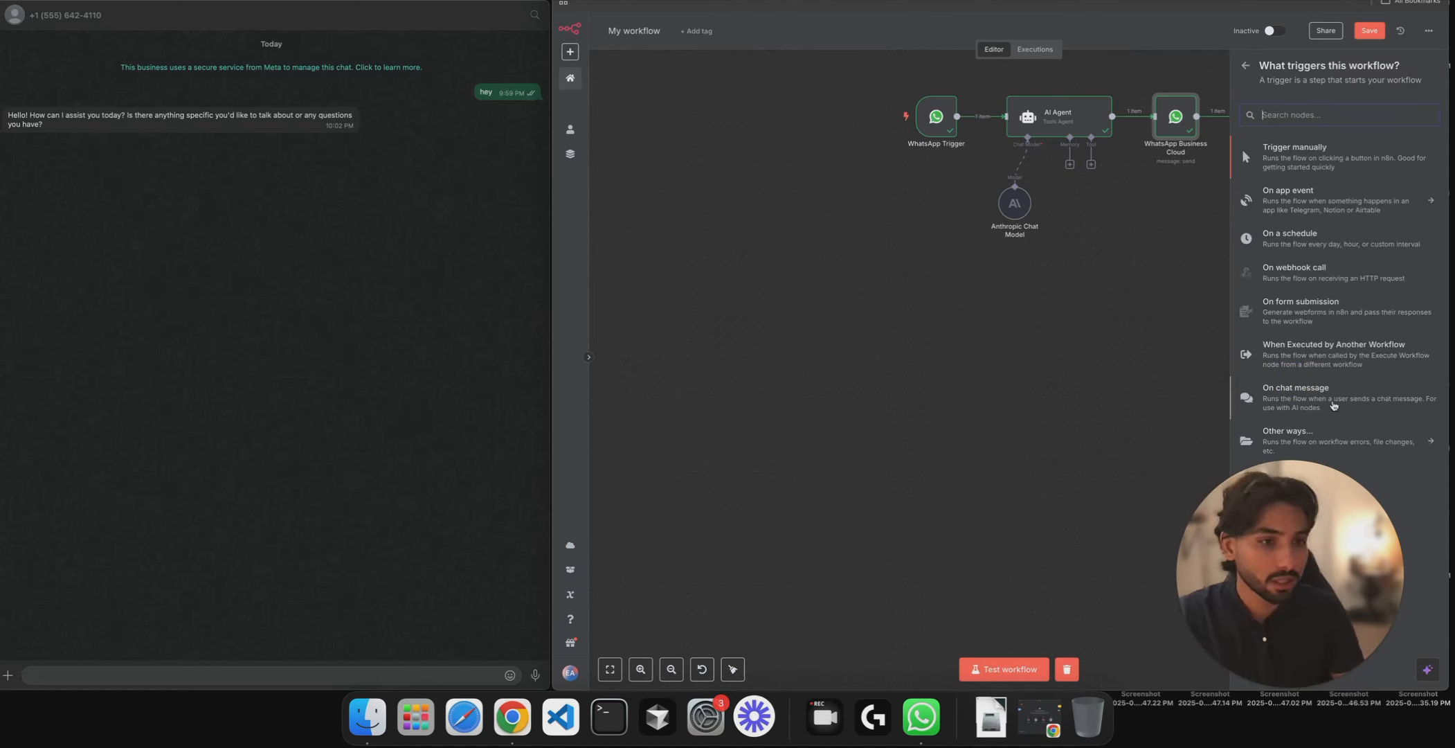
pyautogui.click(1306, 242)
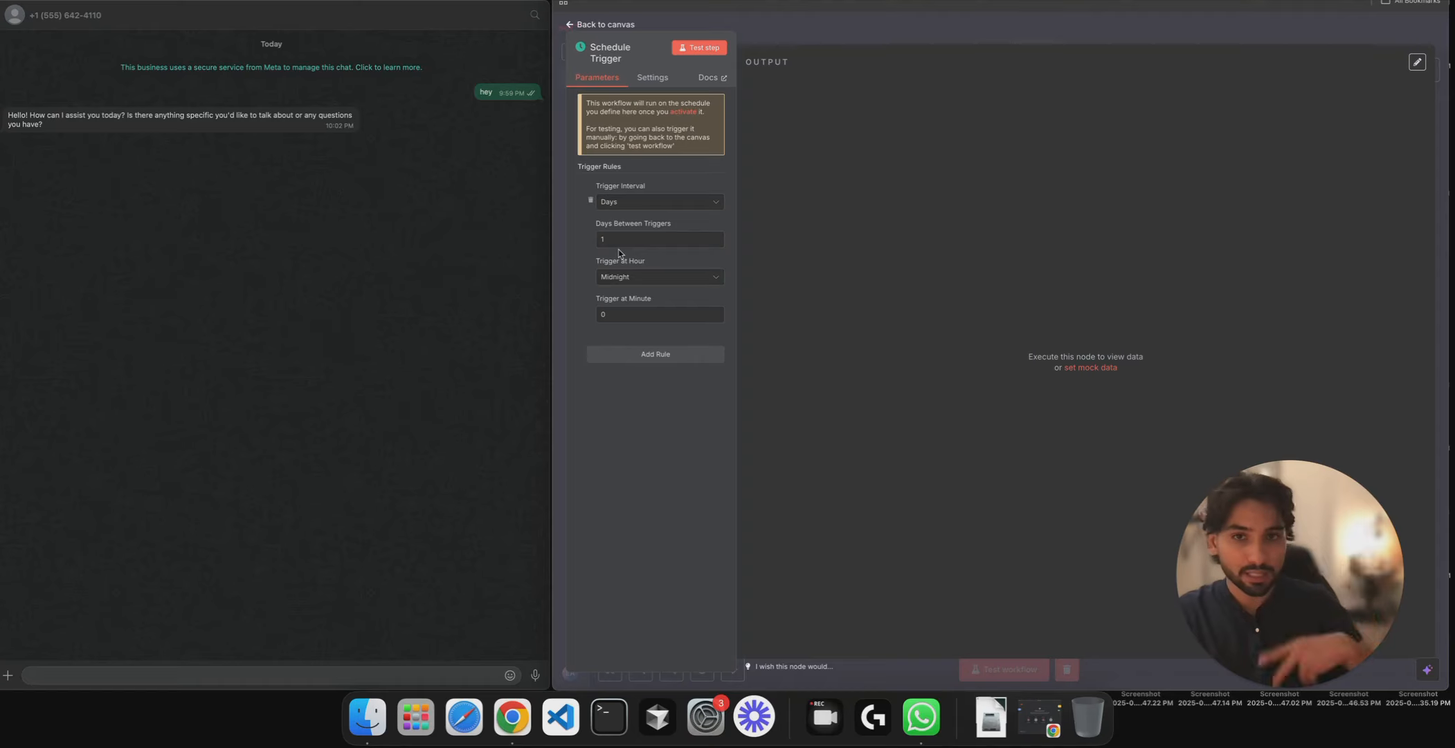
pyautogui.click(846, 13)
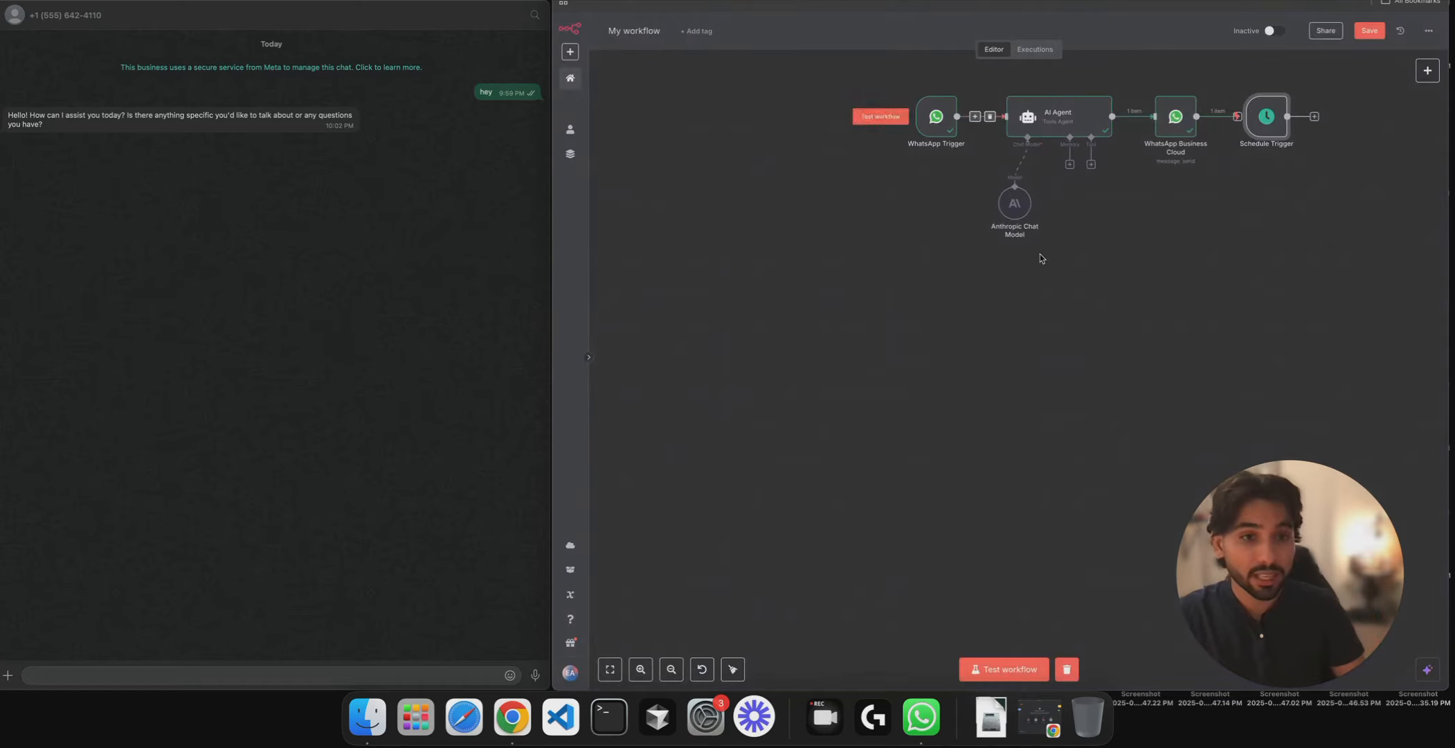
# - Move the Schedule Trigger lower and add a Google Sheets 'Get row(s) in sheet' node after it
pyautogui.hscroll(5, 886, 295)
pyautogui.moveTo(961, 185); pyautogui.dragTo(740, 424)
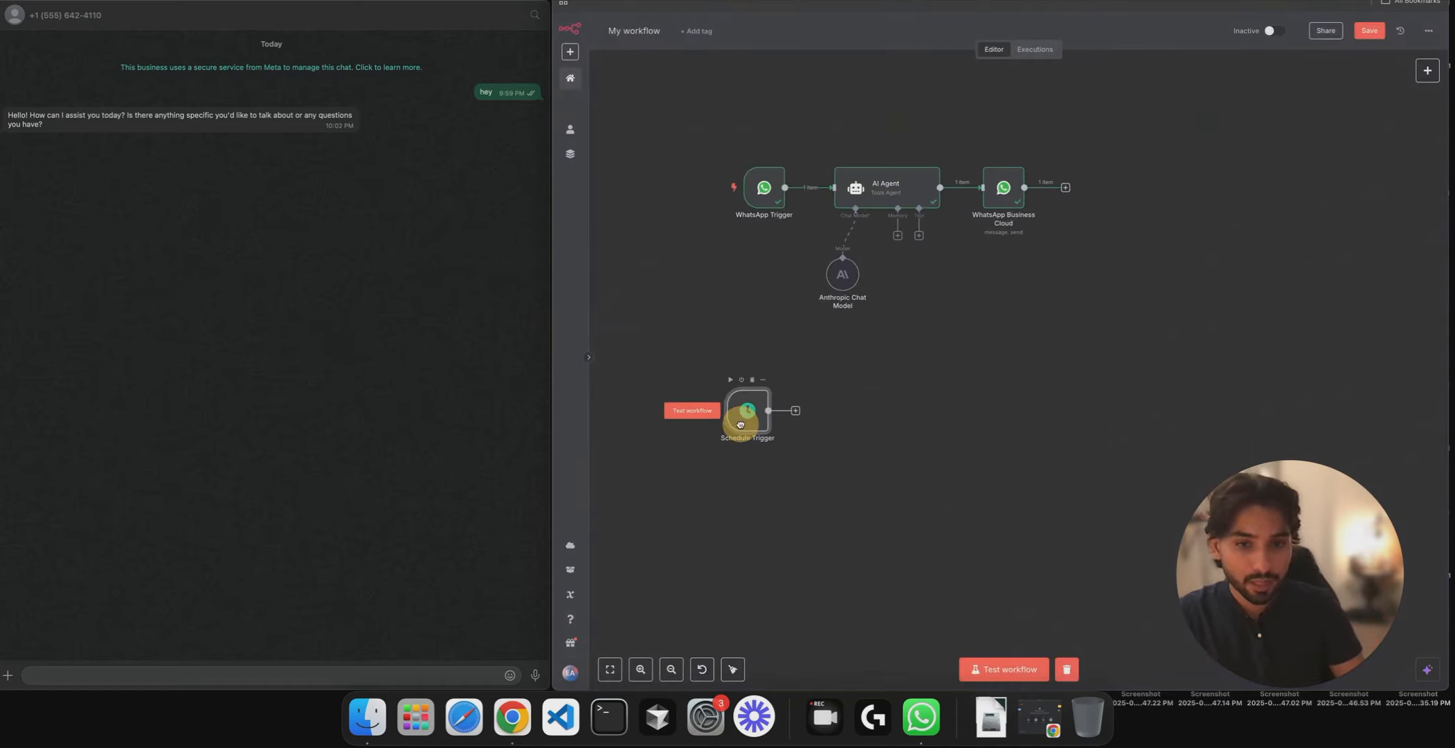
pyautogui.click(795, 410)
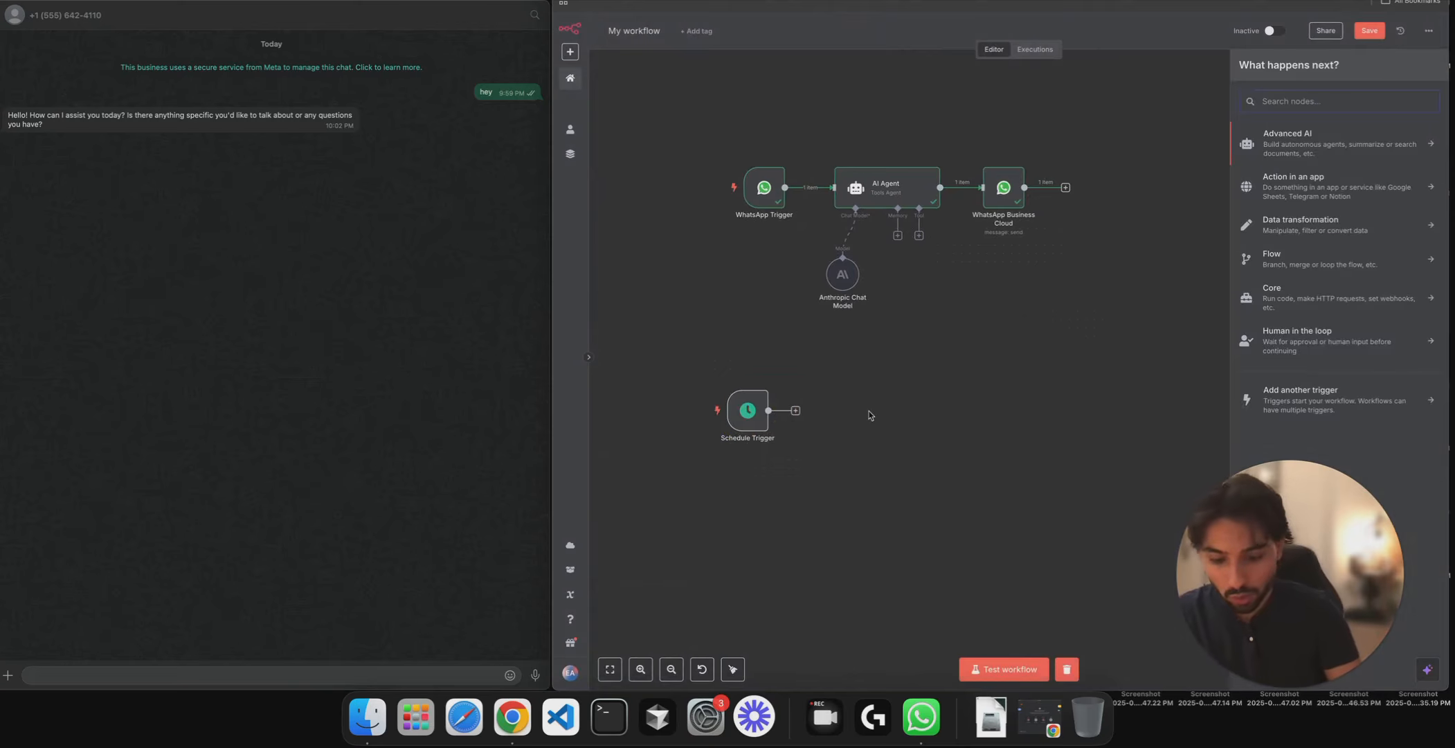
pyautogui.write('google')
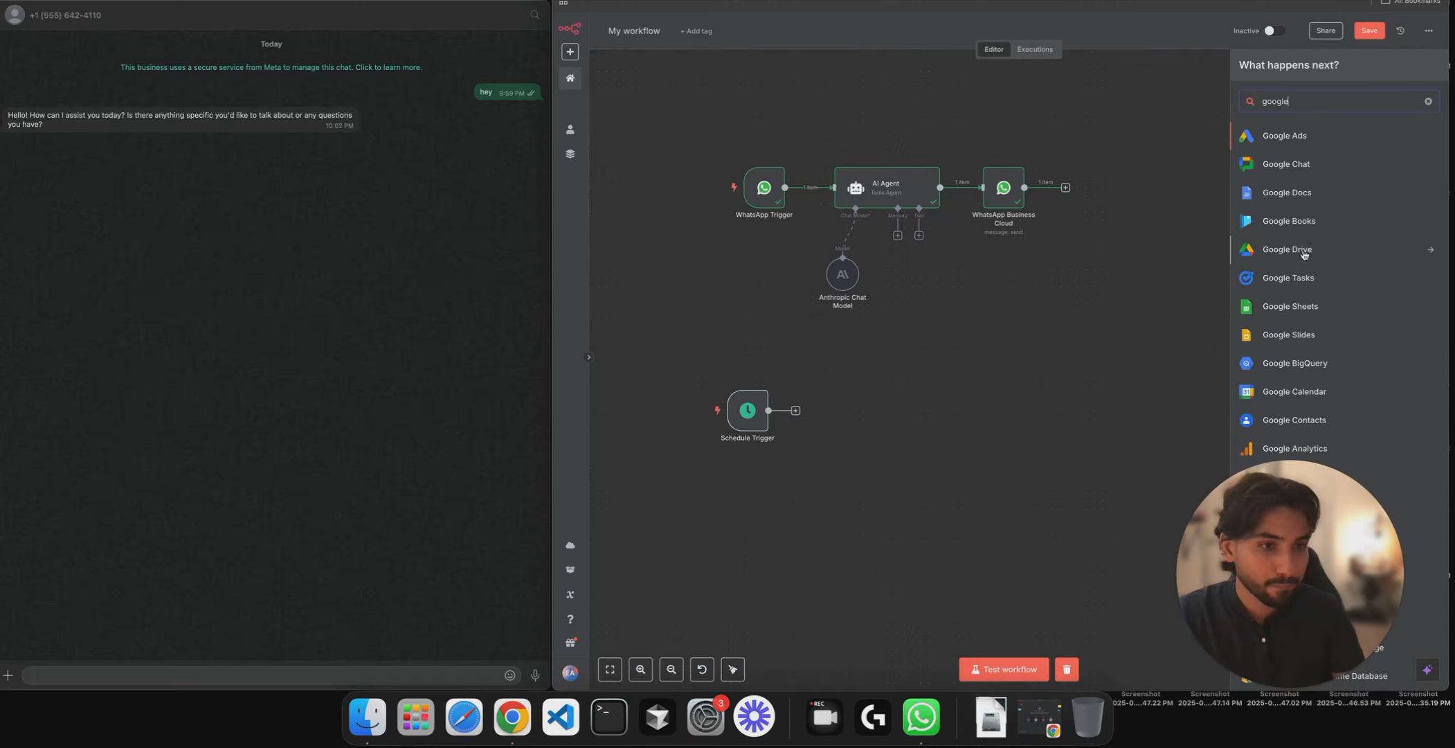
pyautogui.click(1292, 306)
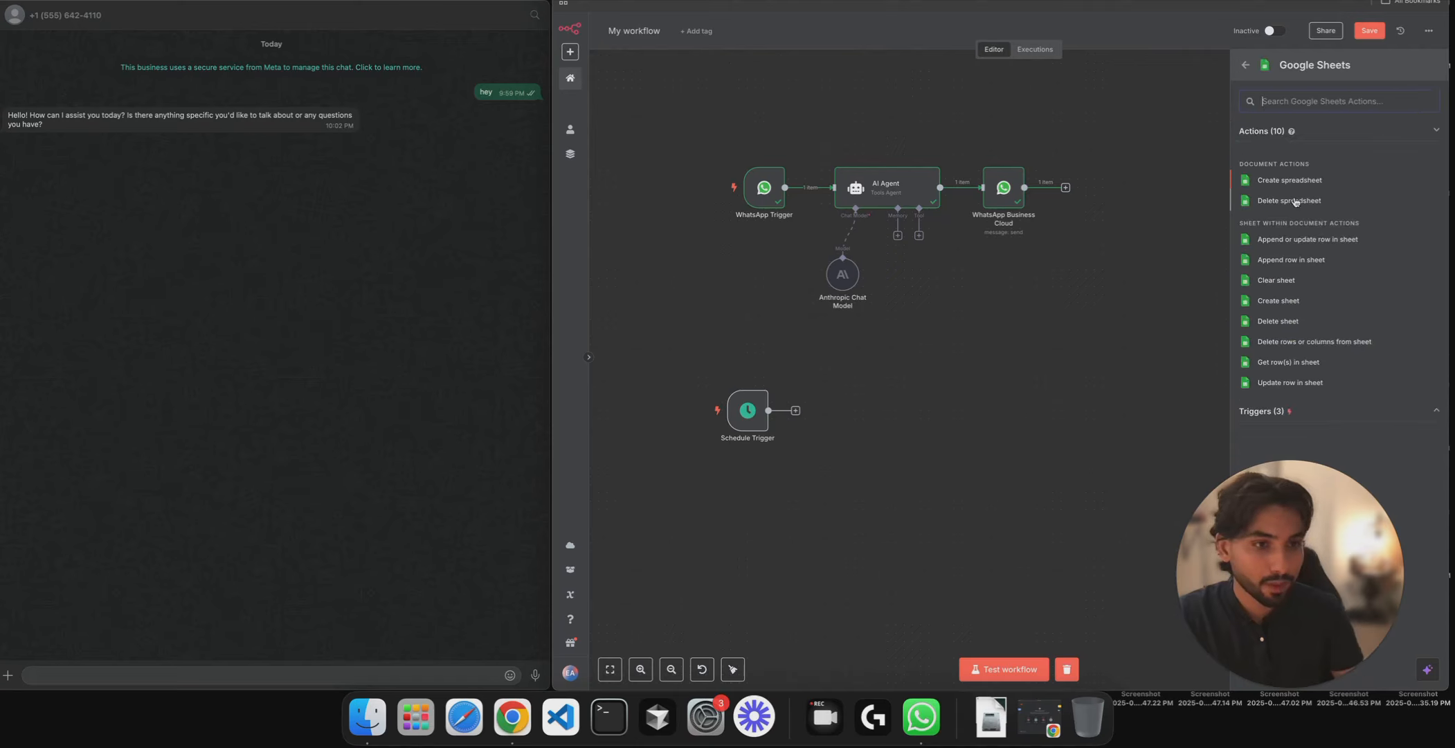
pyautogui.click(1281, 412)
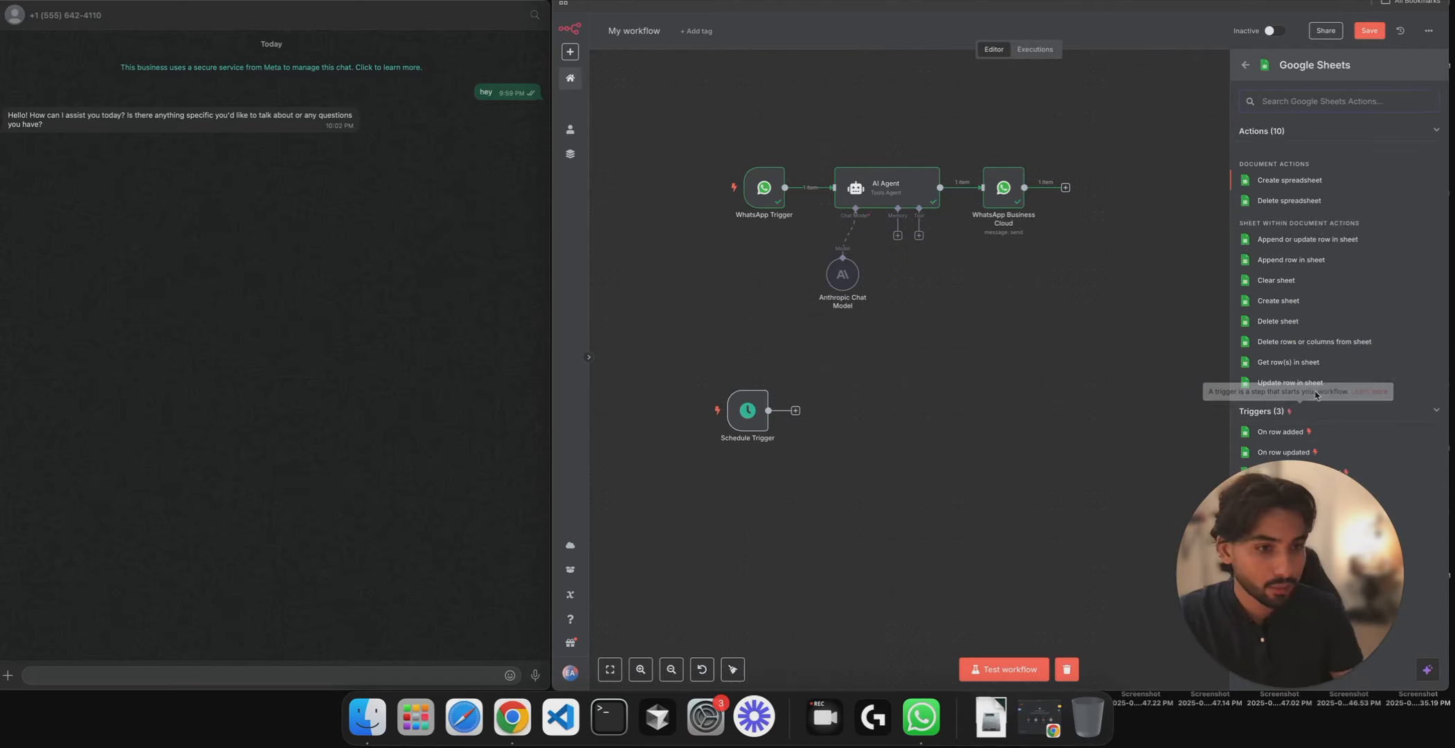
pyautogui.click(1288, 362)
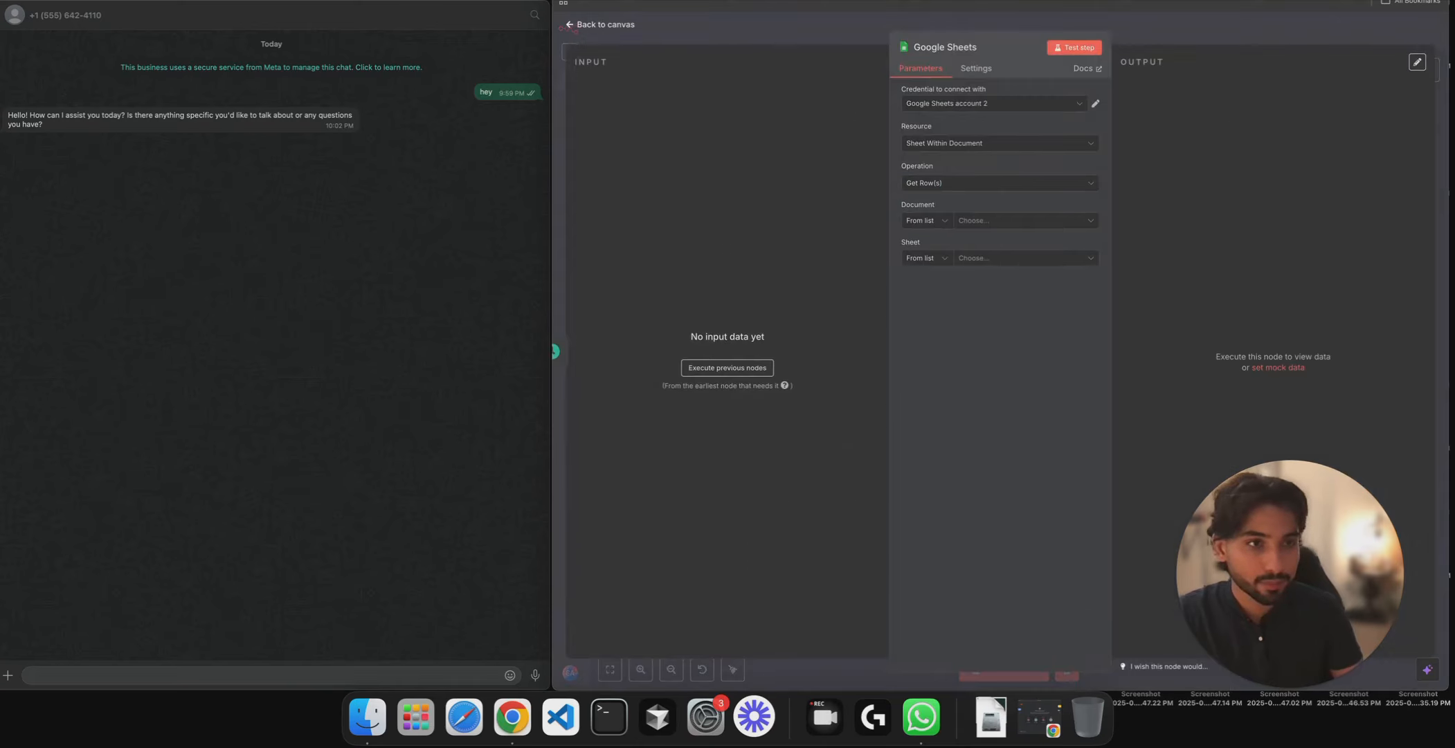
pyautogui.click(1355, 27)
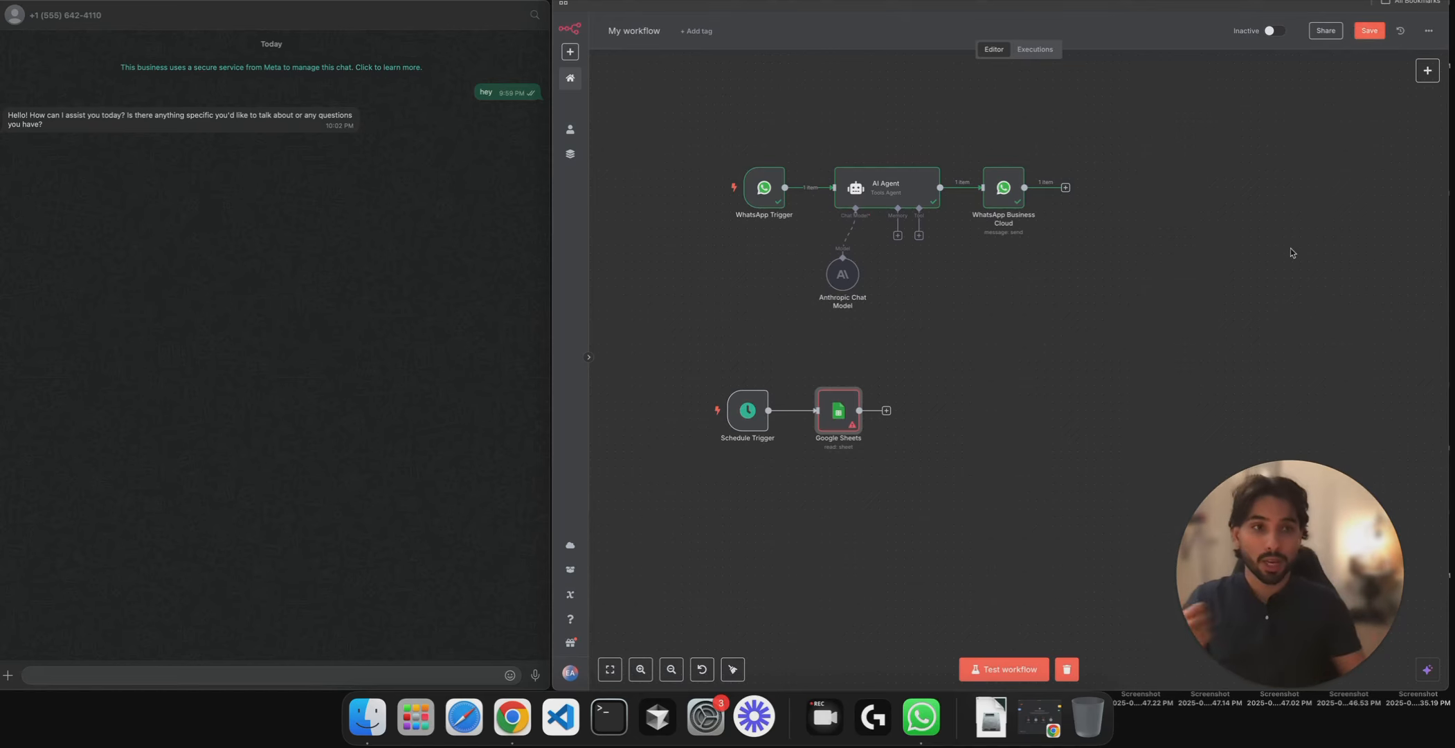
# - Switch to the n8n tutorial spreadsheet showing the contact with Confirmation pending and 0 follow-ups
pyautogui.hotkey('ctrl', 'Tab')
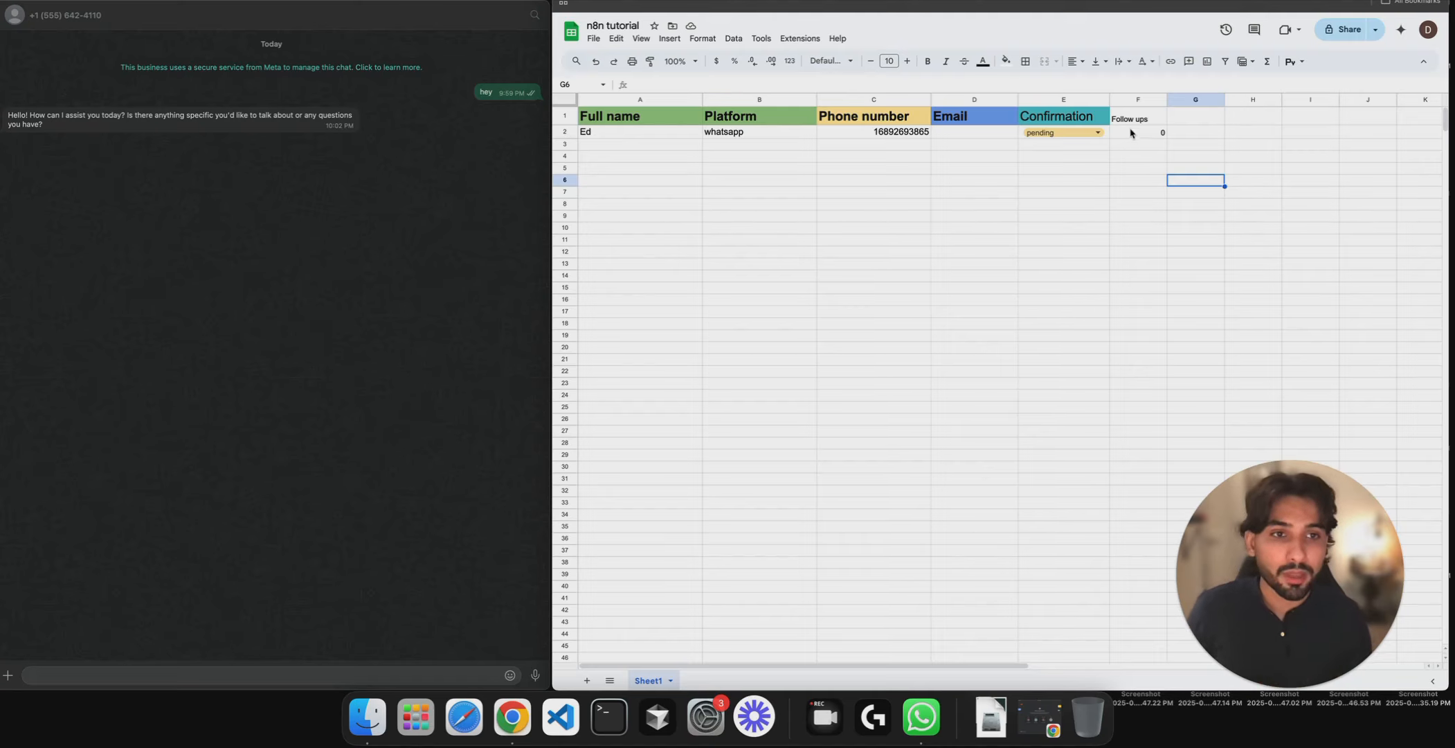
# - Filter the Google Sheets node to rows with Confirmation = pending and test it, returning one row
pyautogui.hotkey('ctrl', 'Tab')
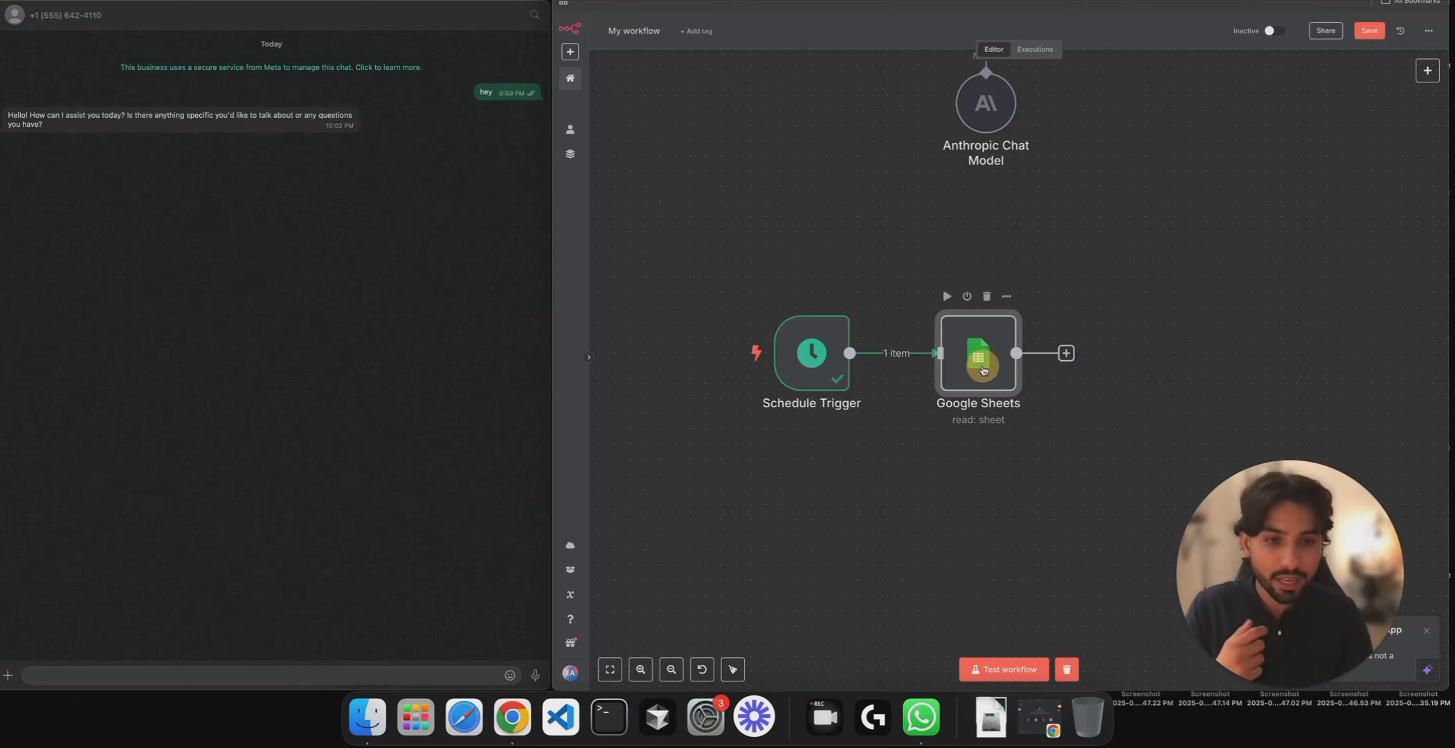
pyautogui.doubleClick(1001, 369)
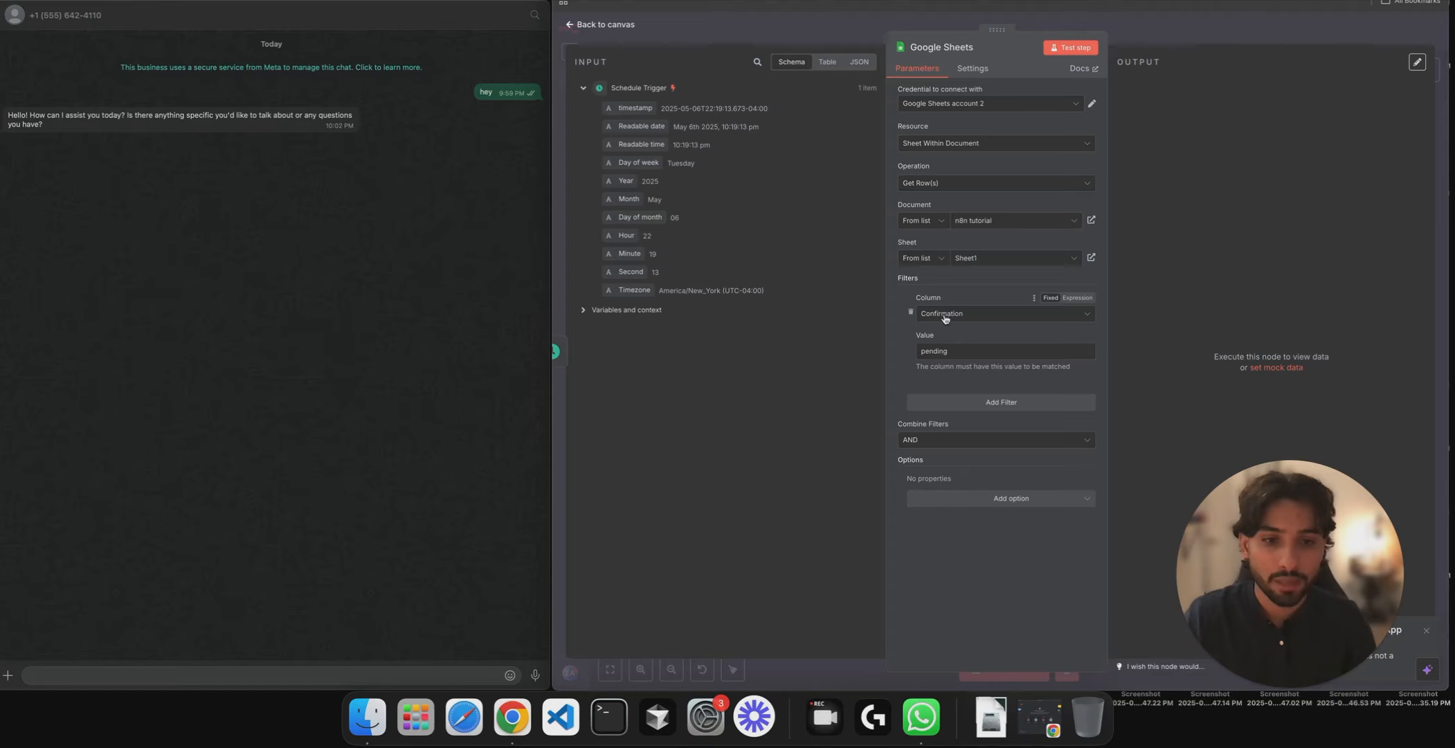
pyautogui.click(958, 354)
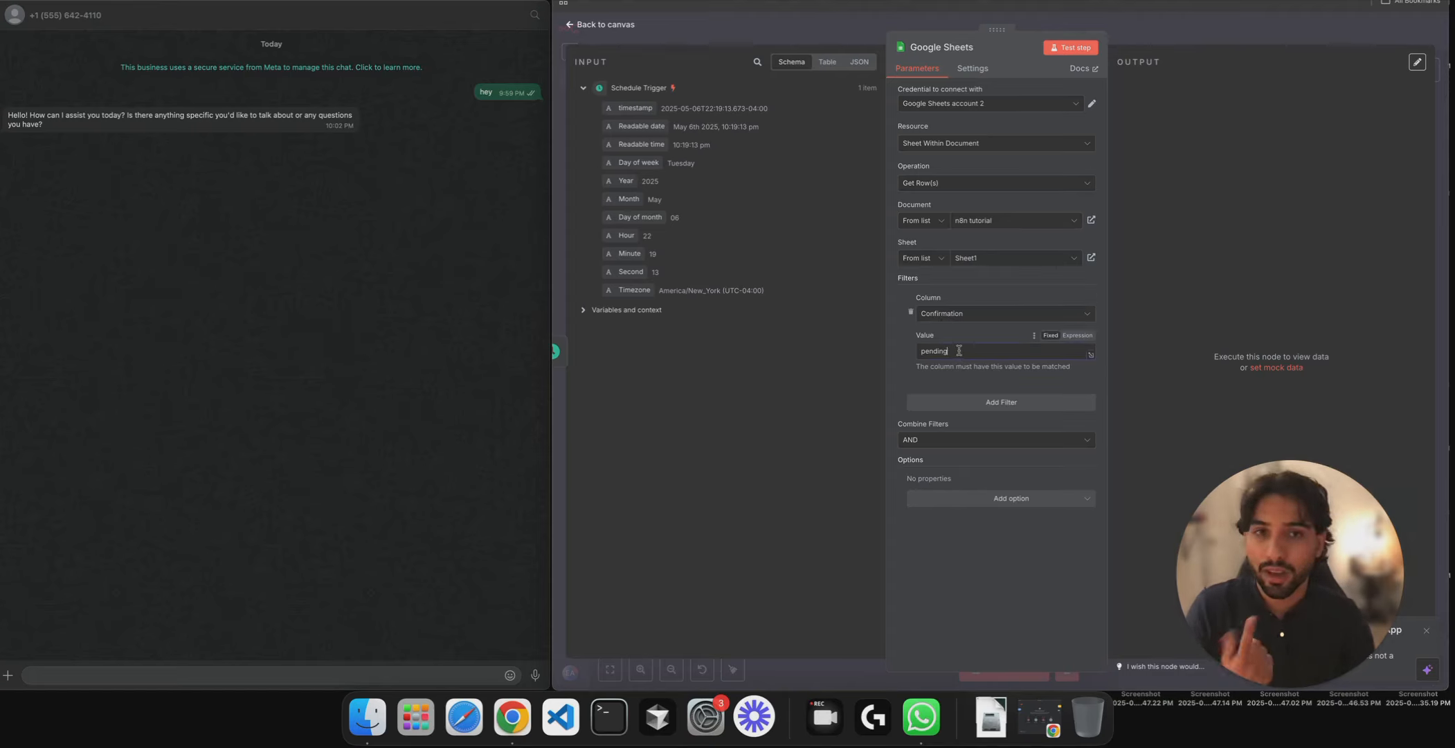
pyautogui.click(1054, 47)
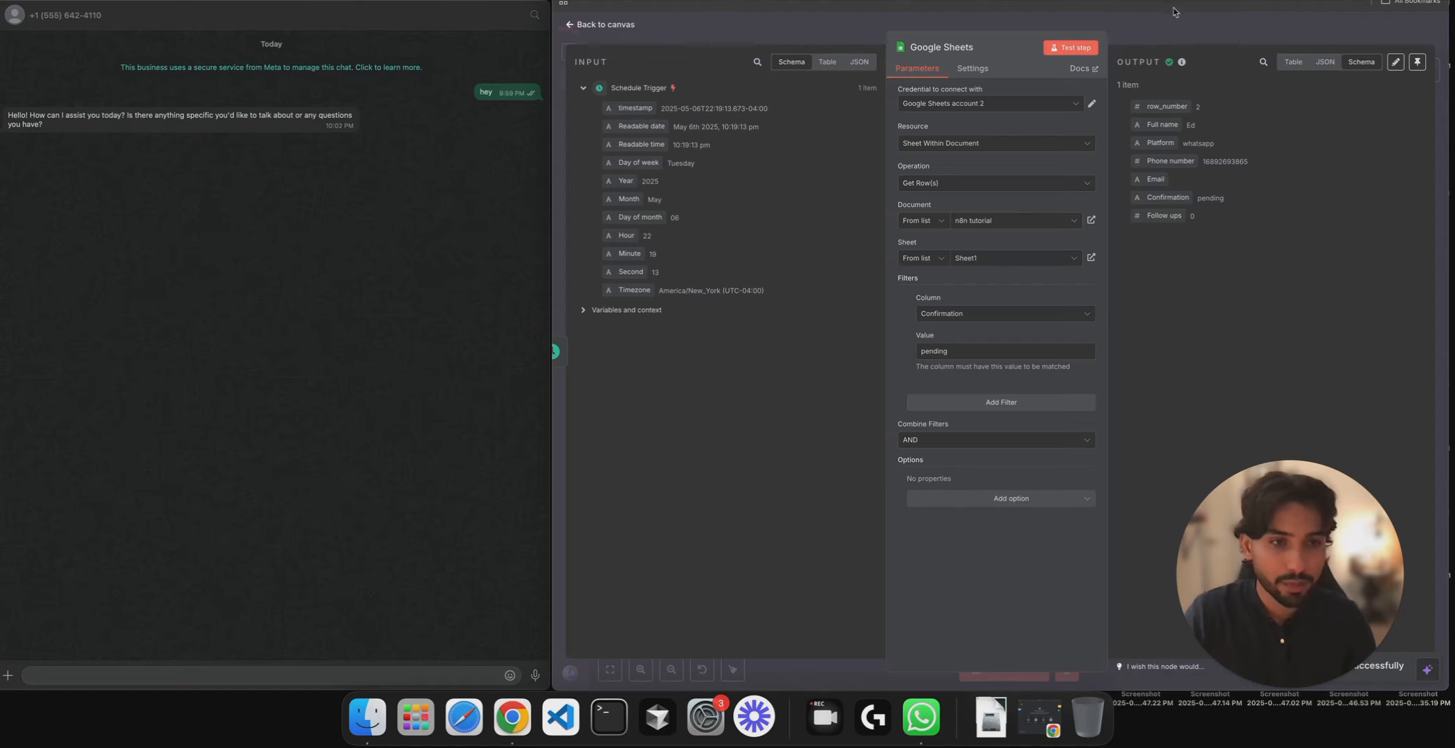
pyautogui.click(1169, 38)
pyautogui.scroll(-2, 1080, 257)
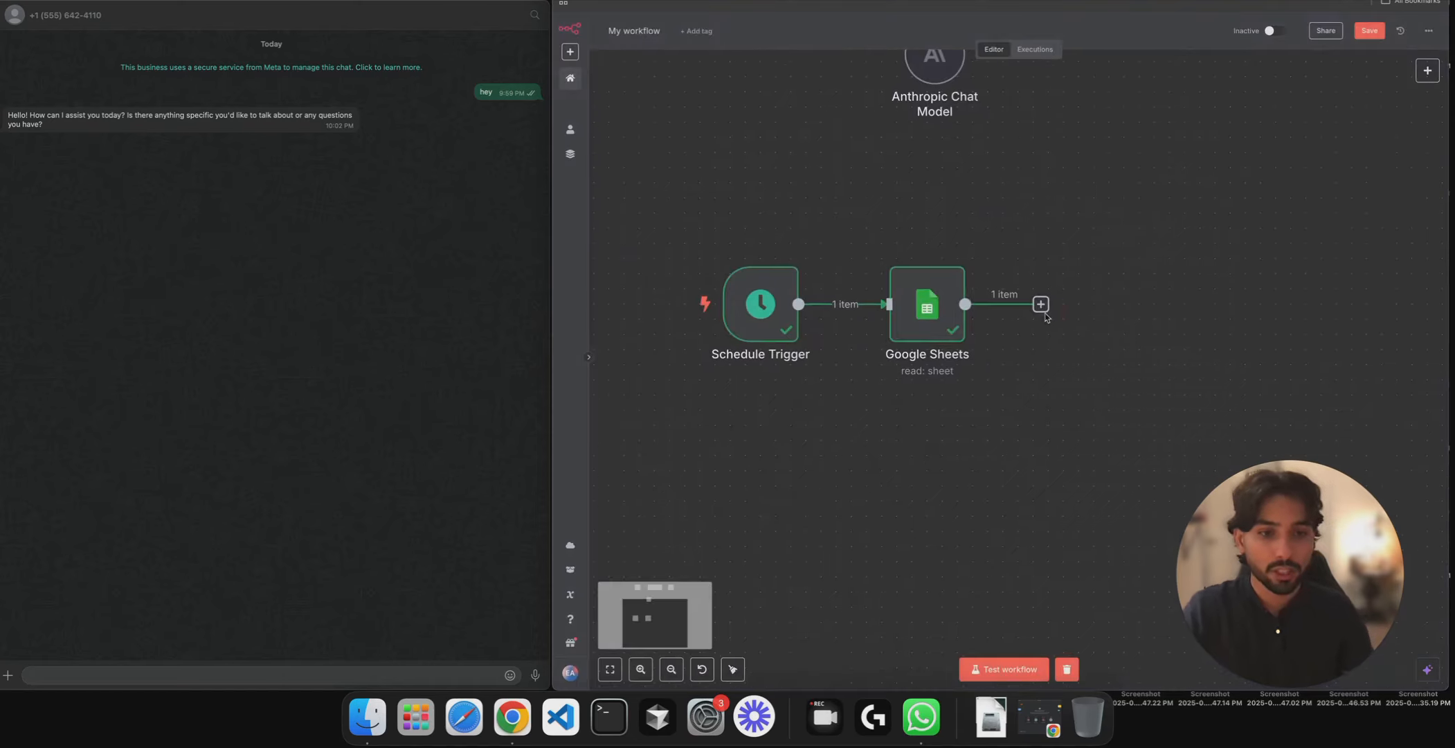
# - Add a WhatsApp Business Cloud Send message node after the Google Sheets node
pyautogui.click(1040, 304)
pyautogui.write('what')
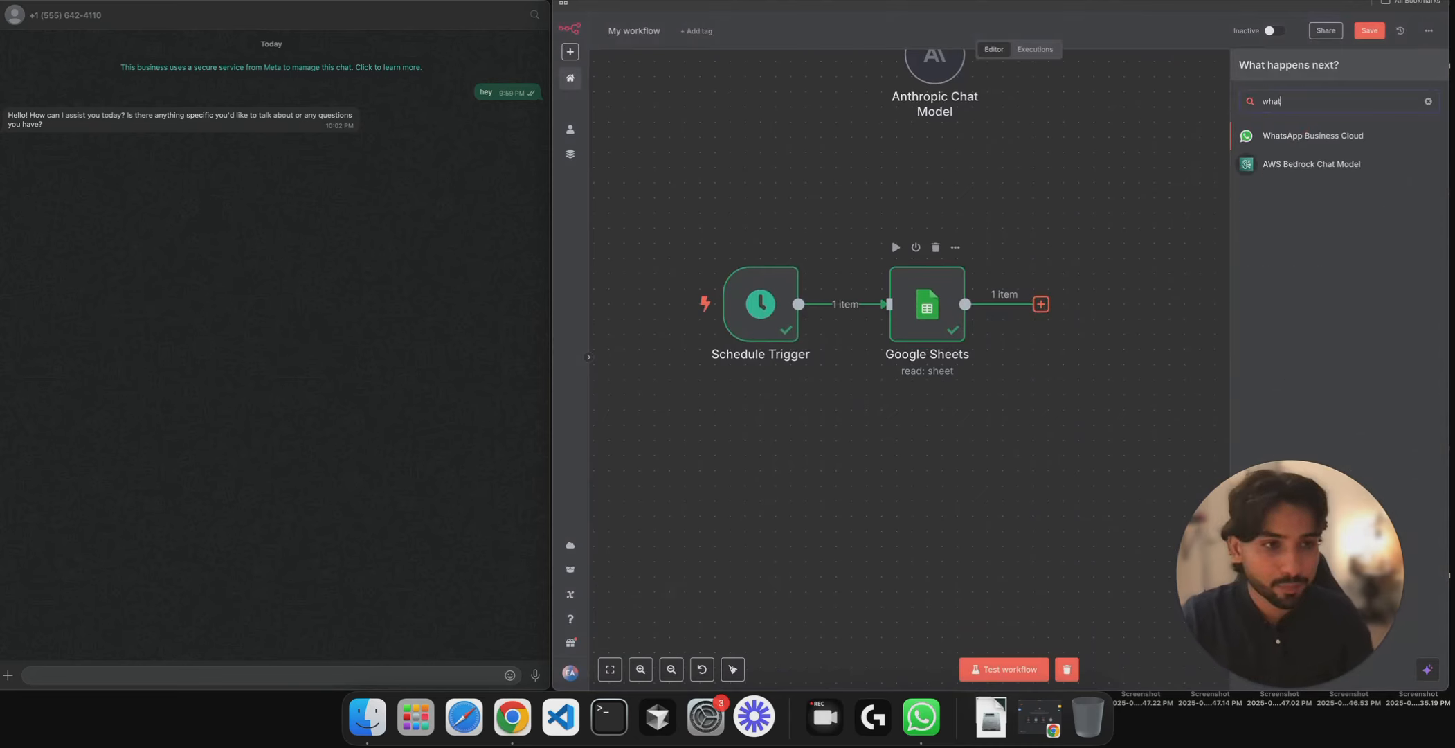
pyautogui.click(1319, 137)
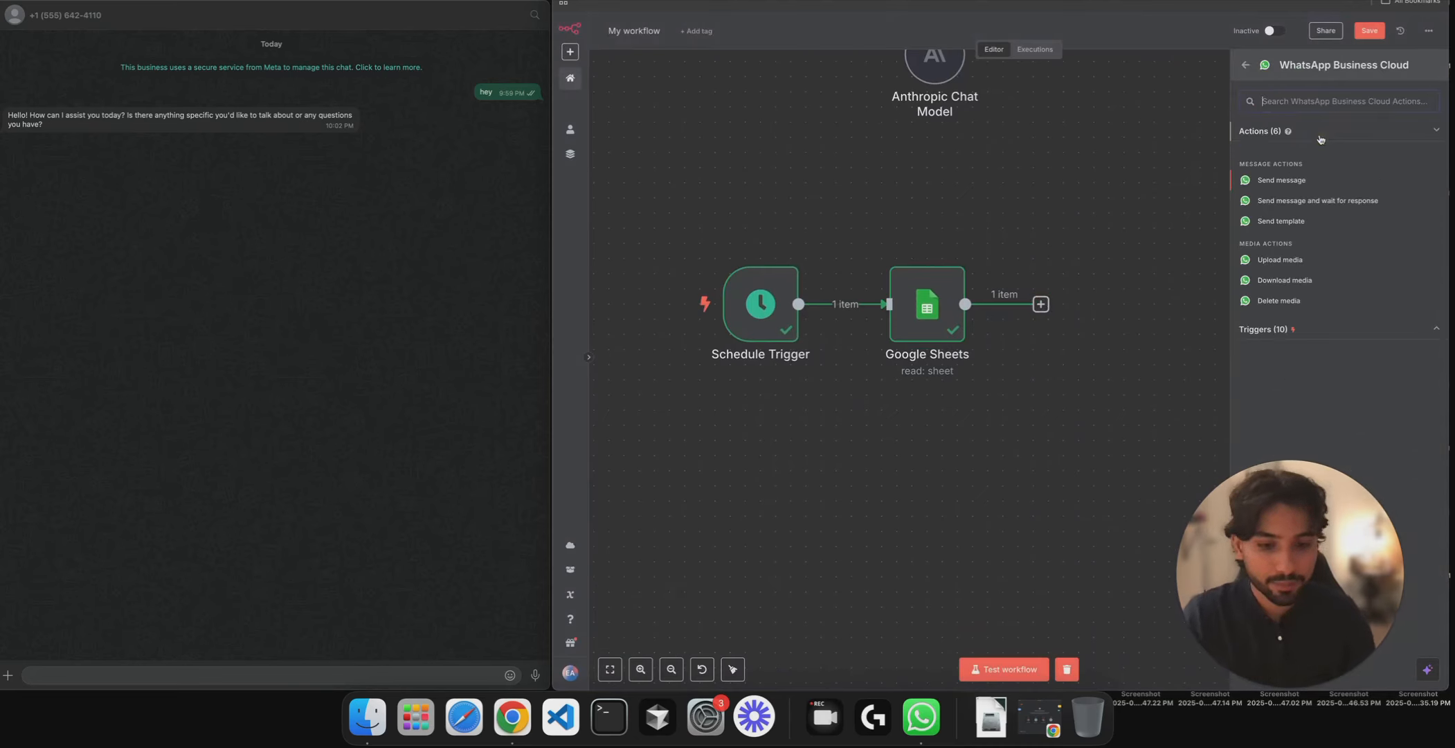
pyautogui.click(1296, 188)
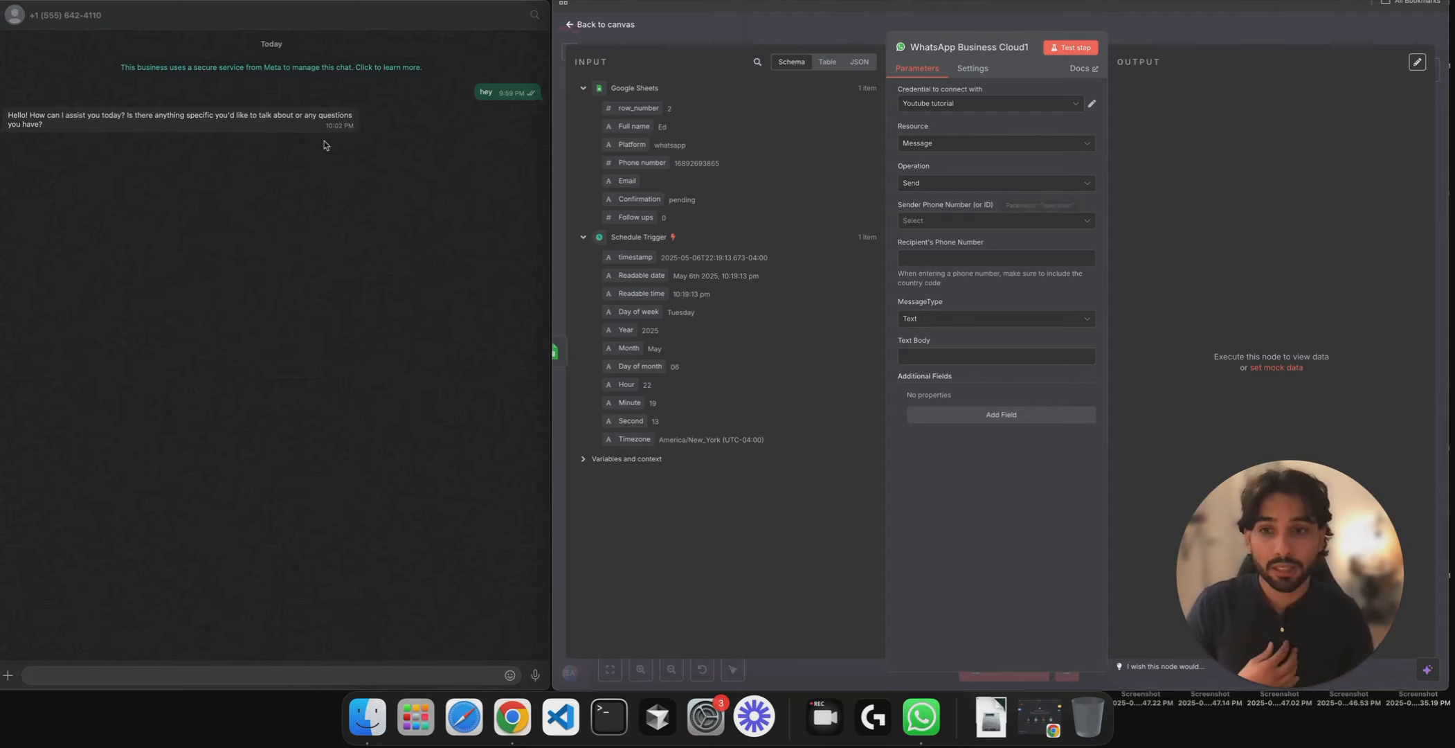
# - Set the WhatsApp node's Resource to Message and Operation to Send Template
pyautogui.moveTo(312, 130); pyautogui.dragTo(2, 89)
pyautogui.click(440, 308)
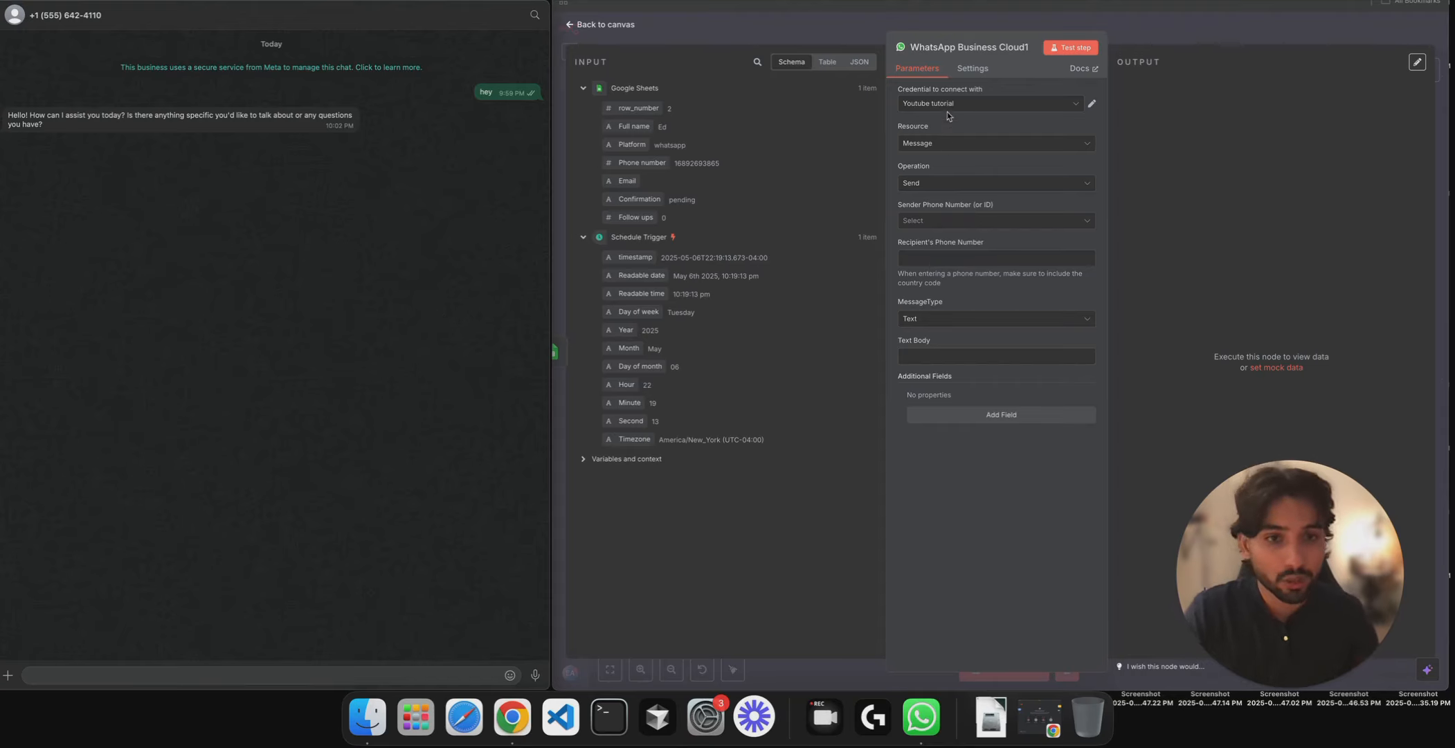
pyautogui.click(945, 143)
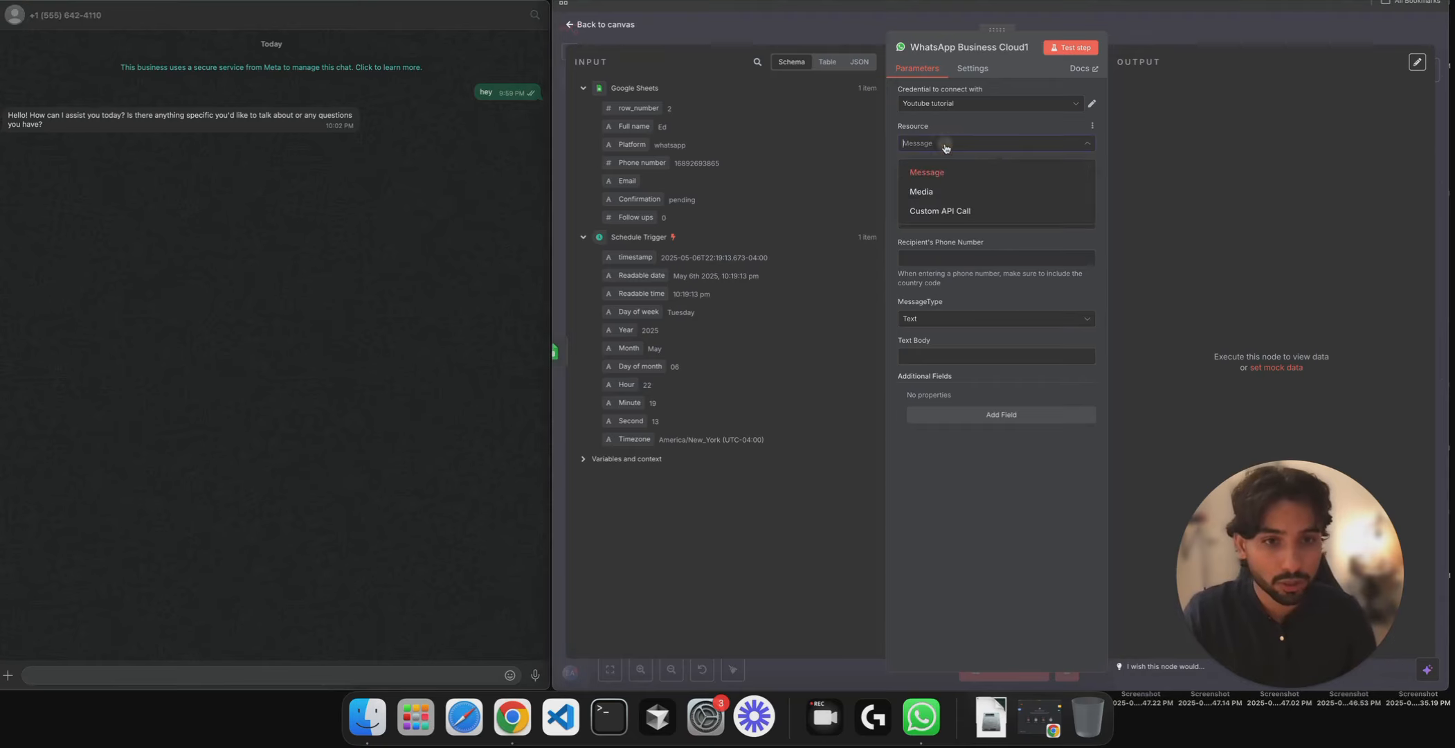
pyautogui.click(941, 171)
pyautogui.click(948, 184)
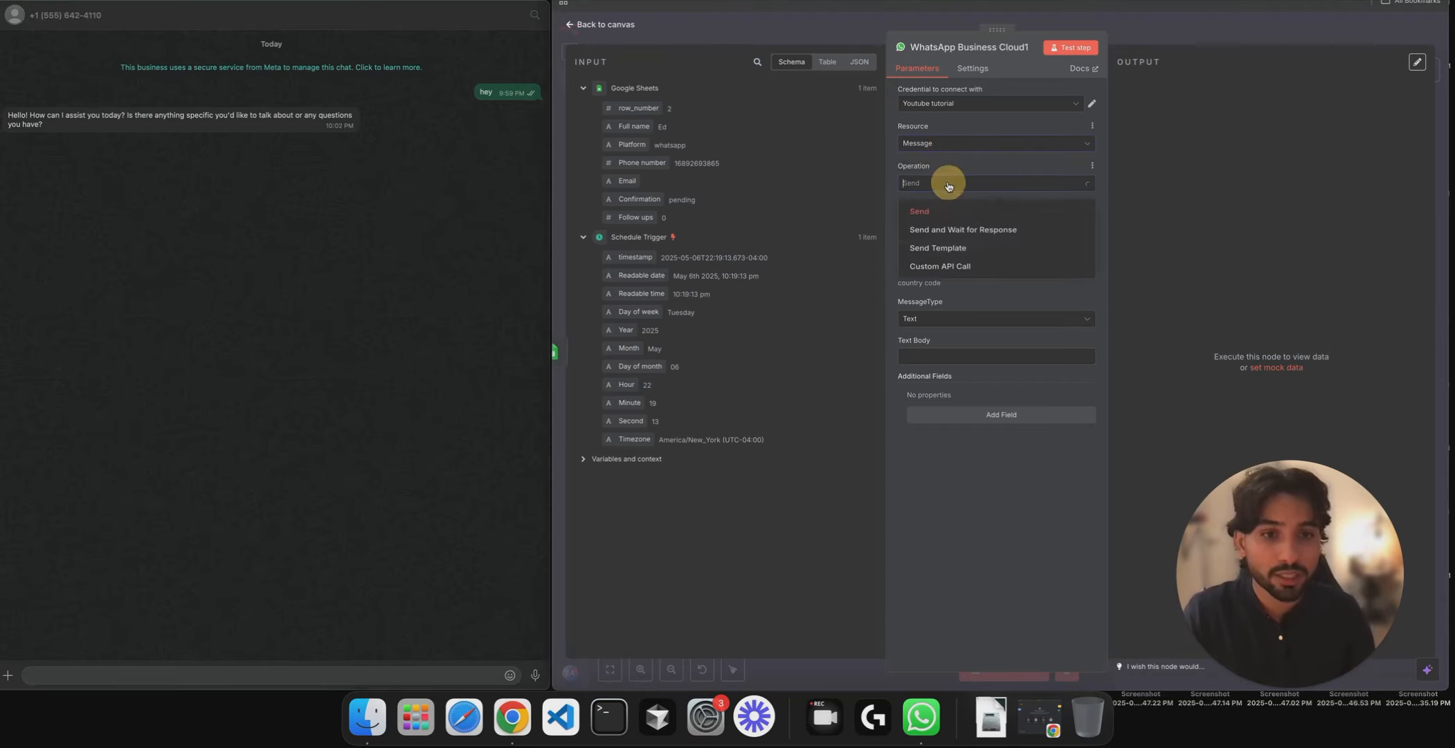
pyautogui.click(954, 251)
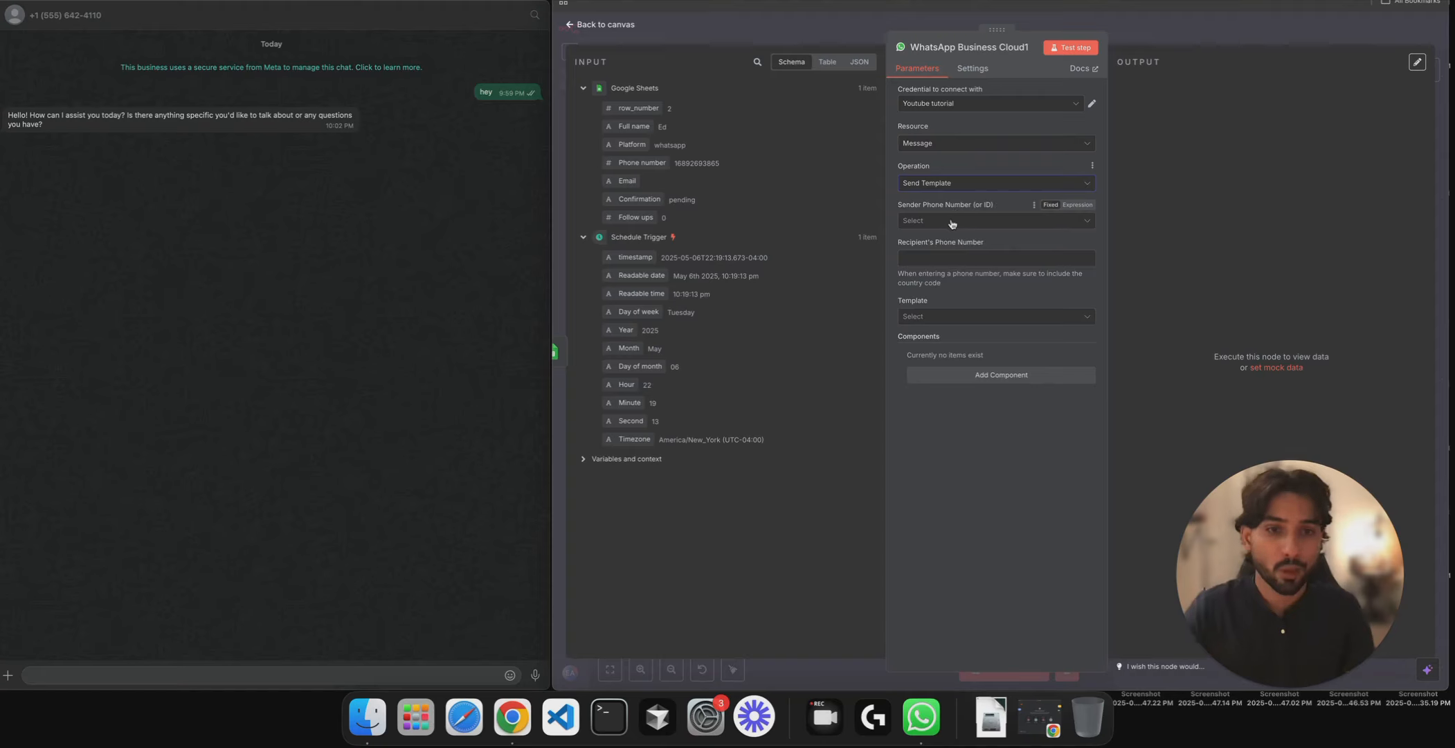
# - Use the Test Number as sender and enter the recipient's phone number
pyautogui.click(952, 221)
pyautogui.click(954, 236)
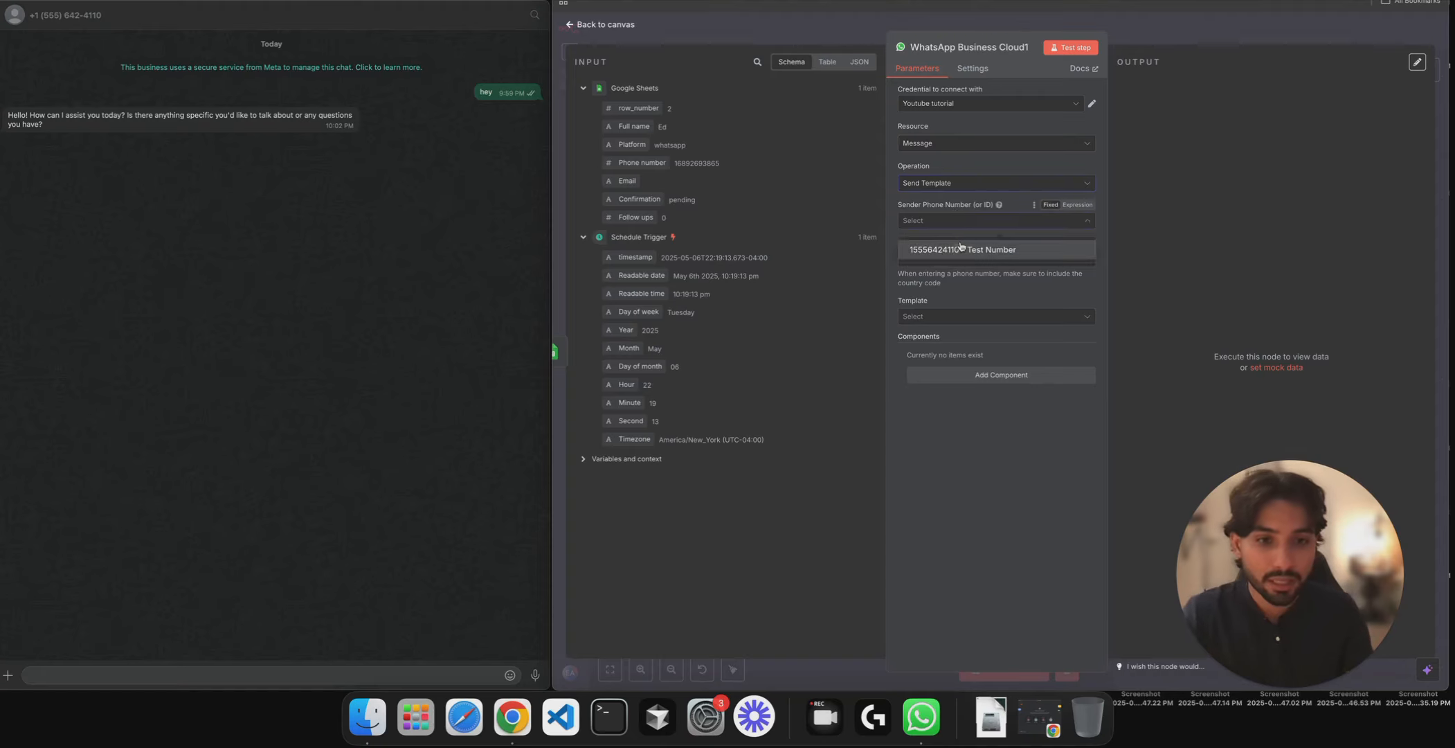
pyautogui.click(967, 255)
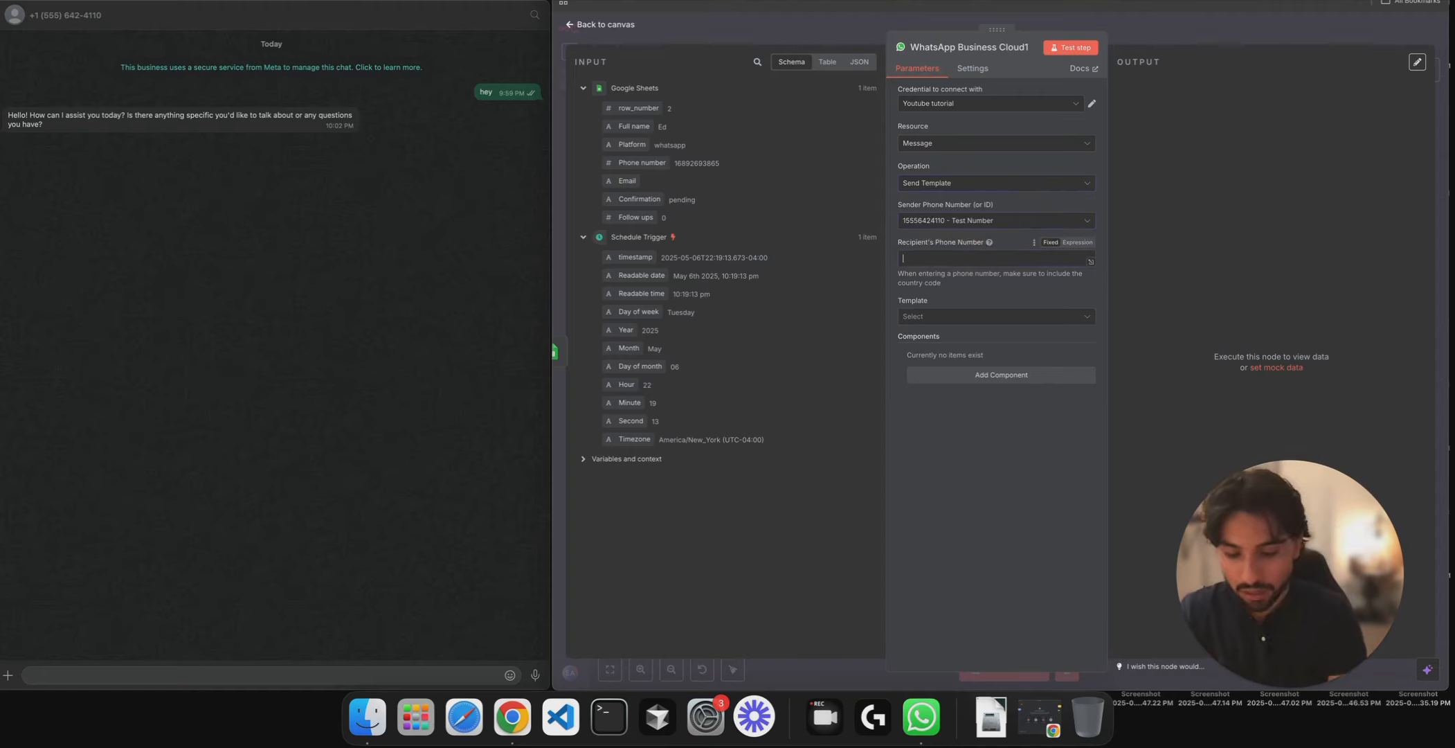
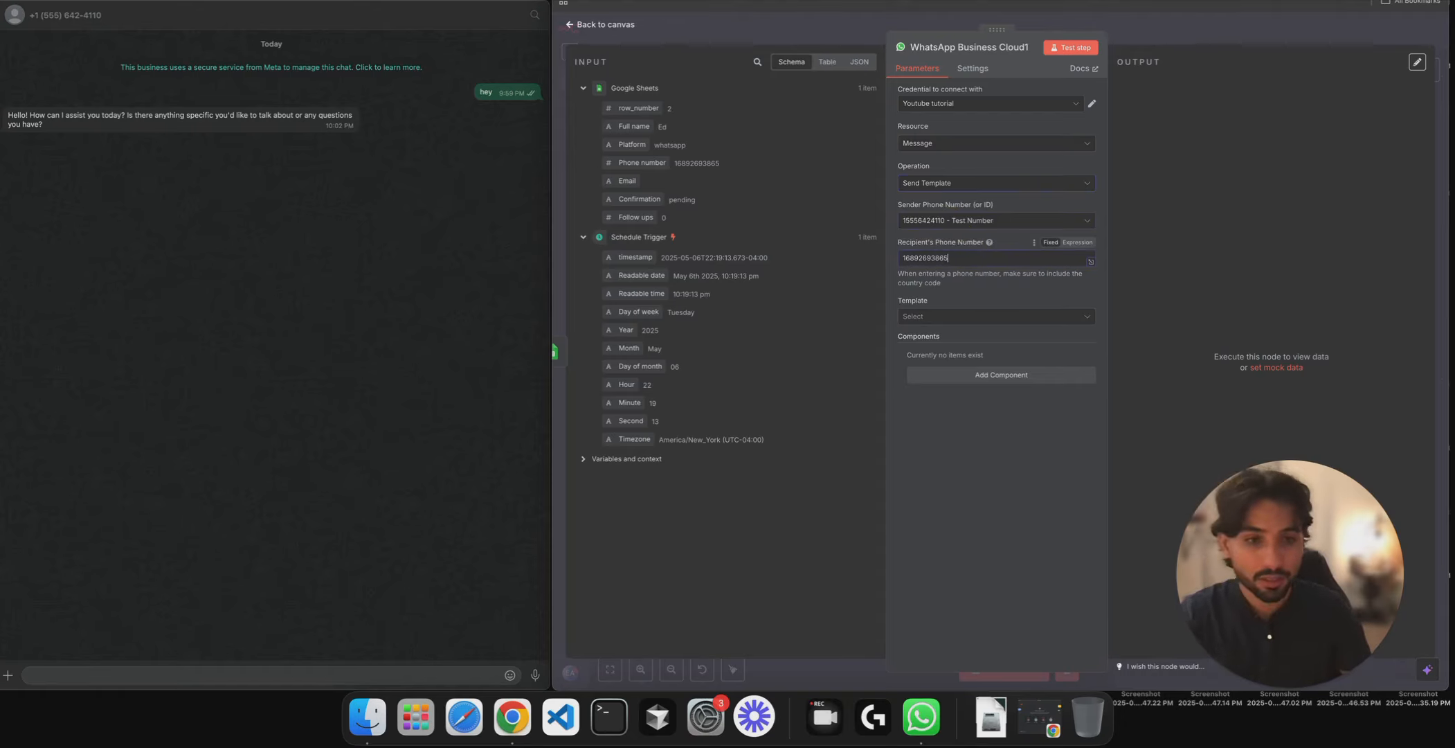
pyautogui.click(977, 317)
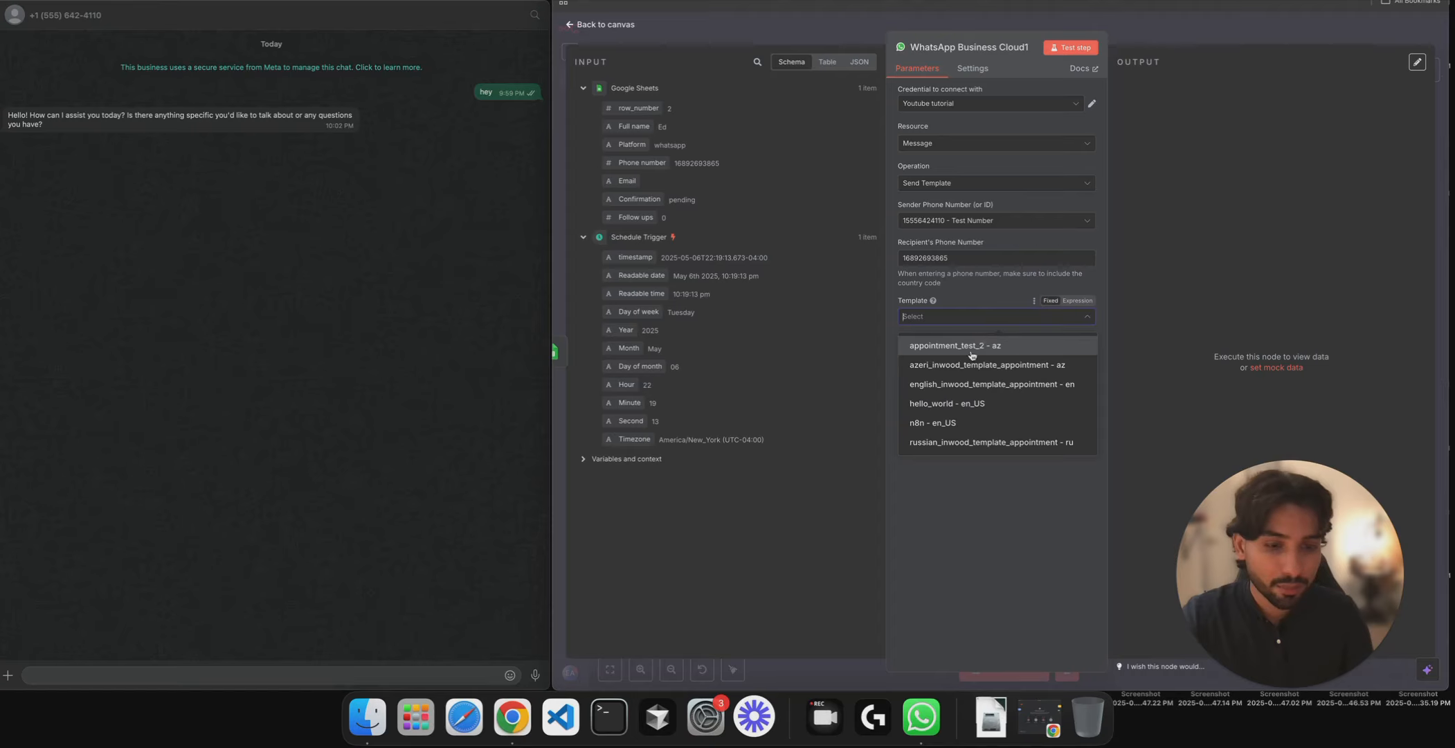
# - Choose the n8n - en_US template and map Full name into a Body text parameter
pyautogui.click(936, 424)
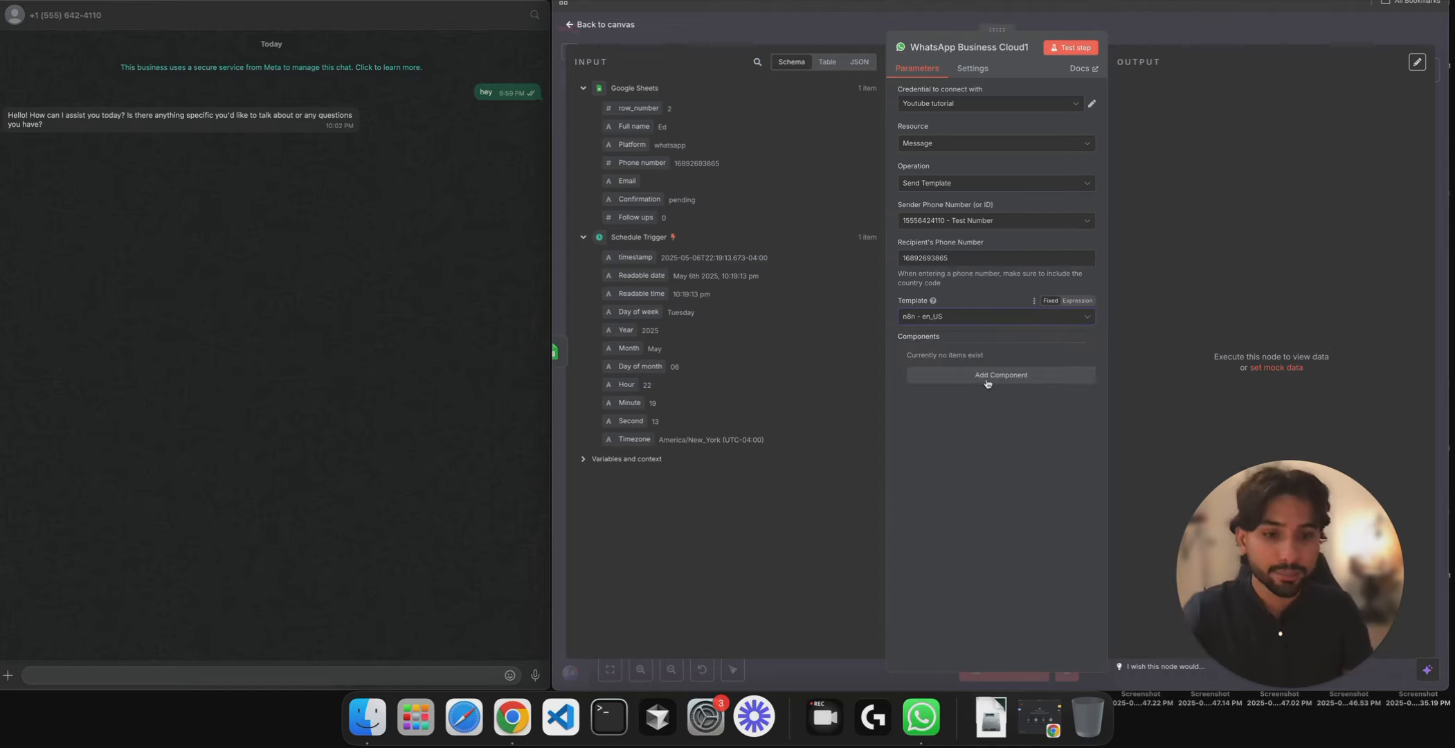
pyautogui.click(979, 379)
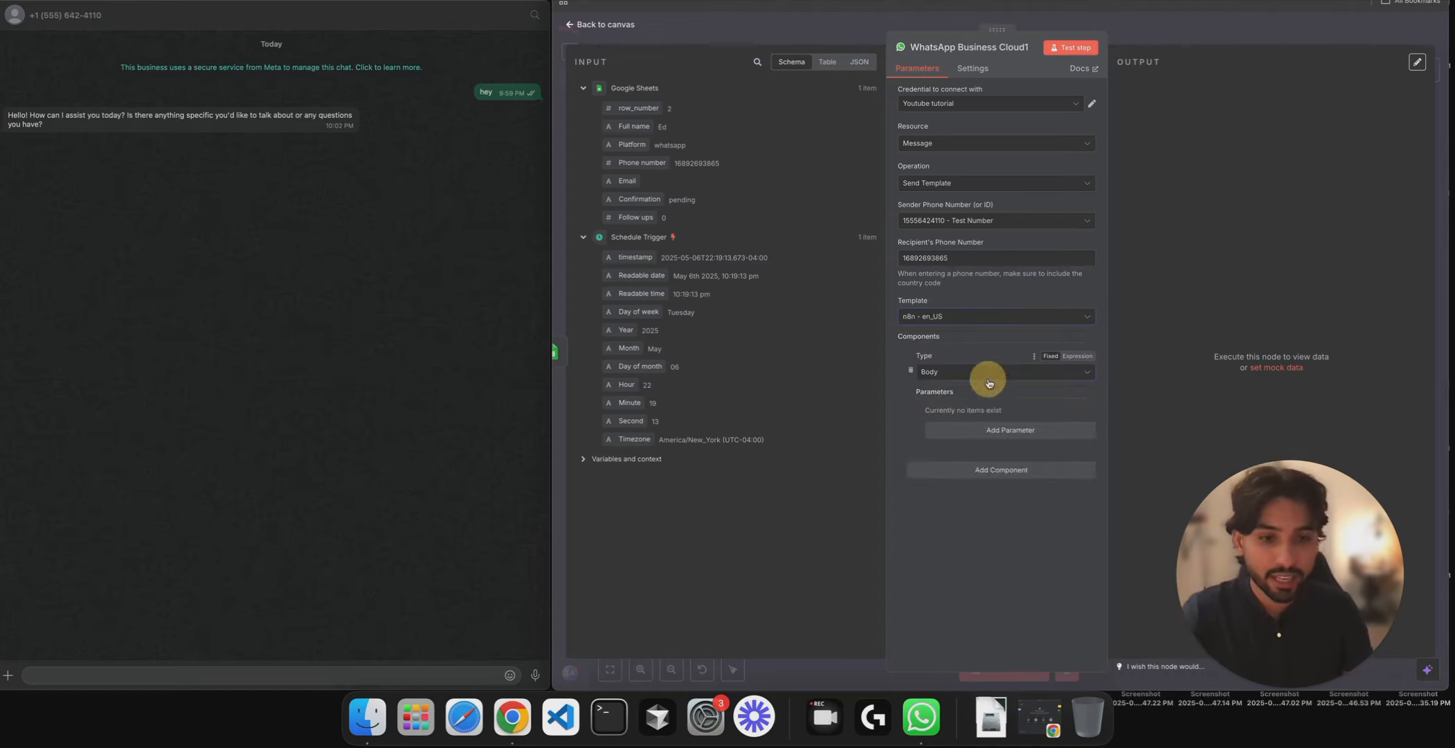
pyautogui.click(990, 432)
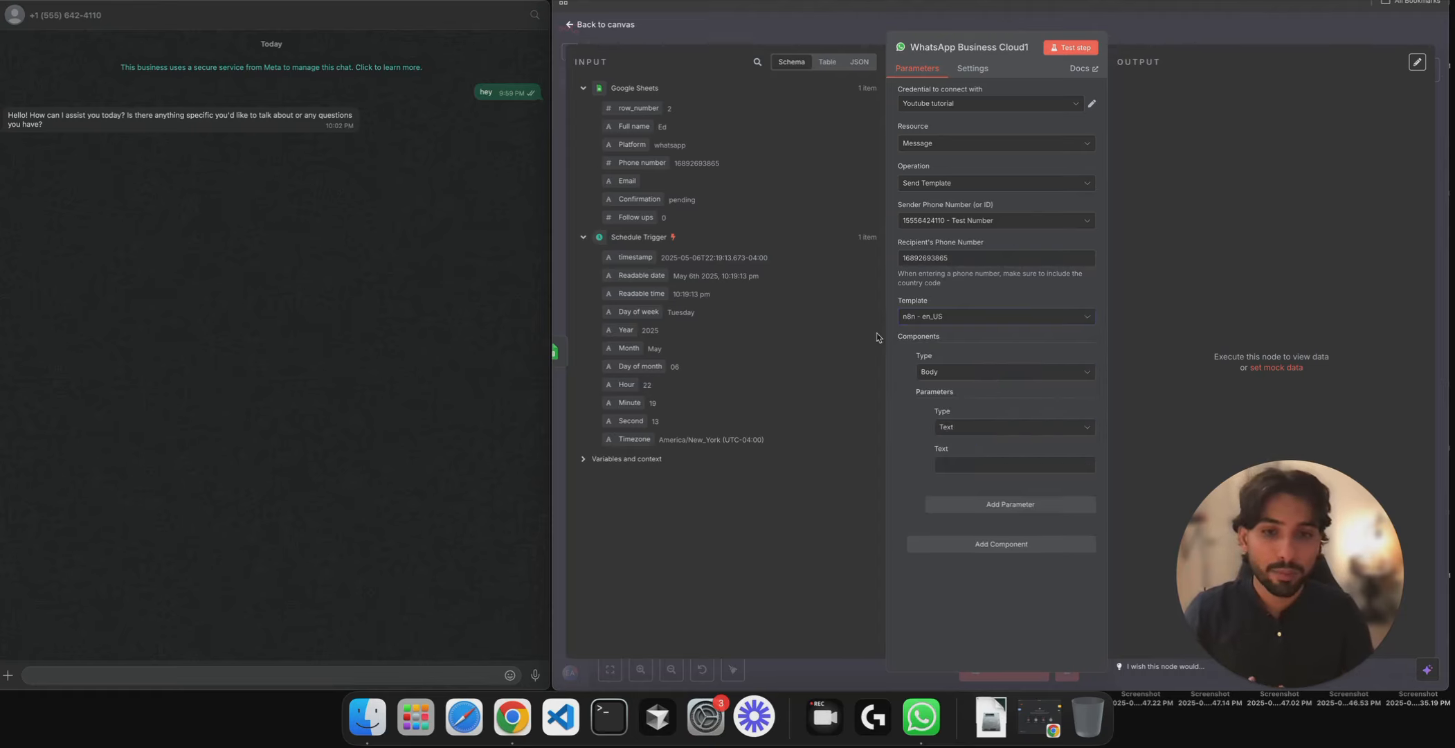
pyautogui.click(996, 463)
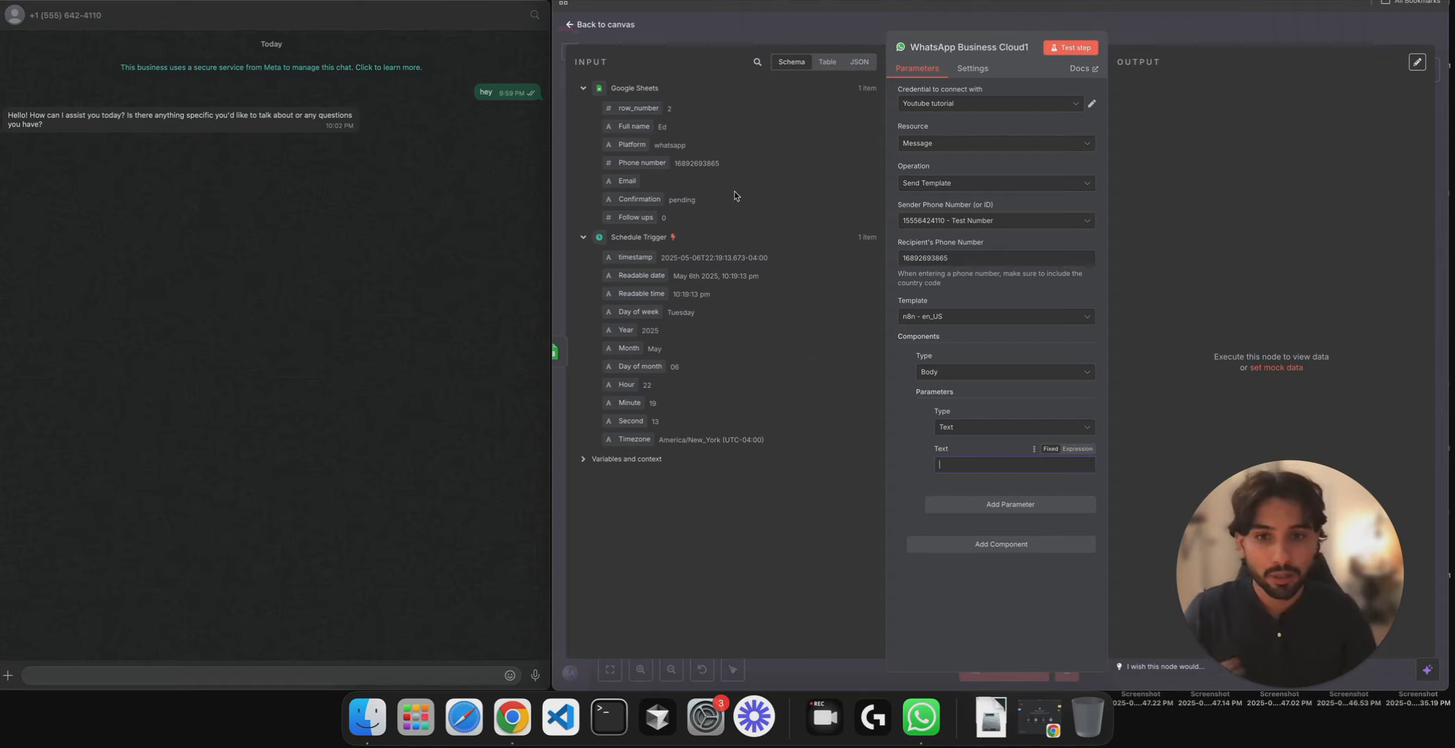
pyautogui.moveTo(632, 126); pyautogui.dragTo(999, 469)
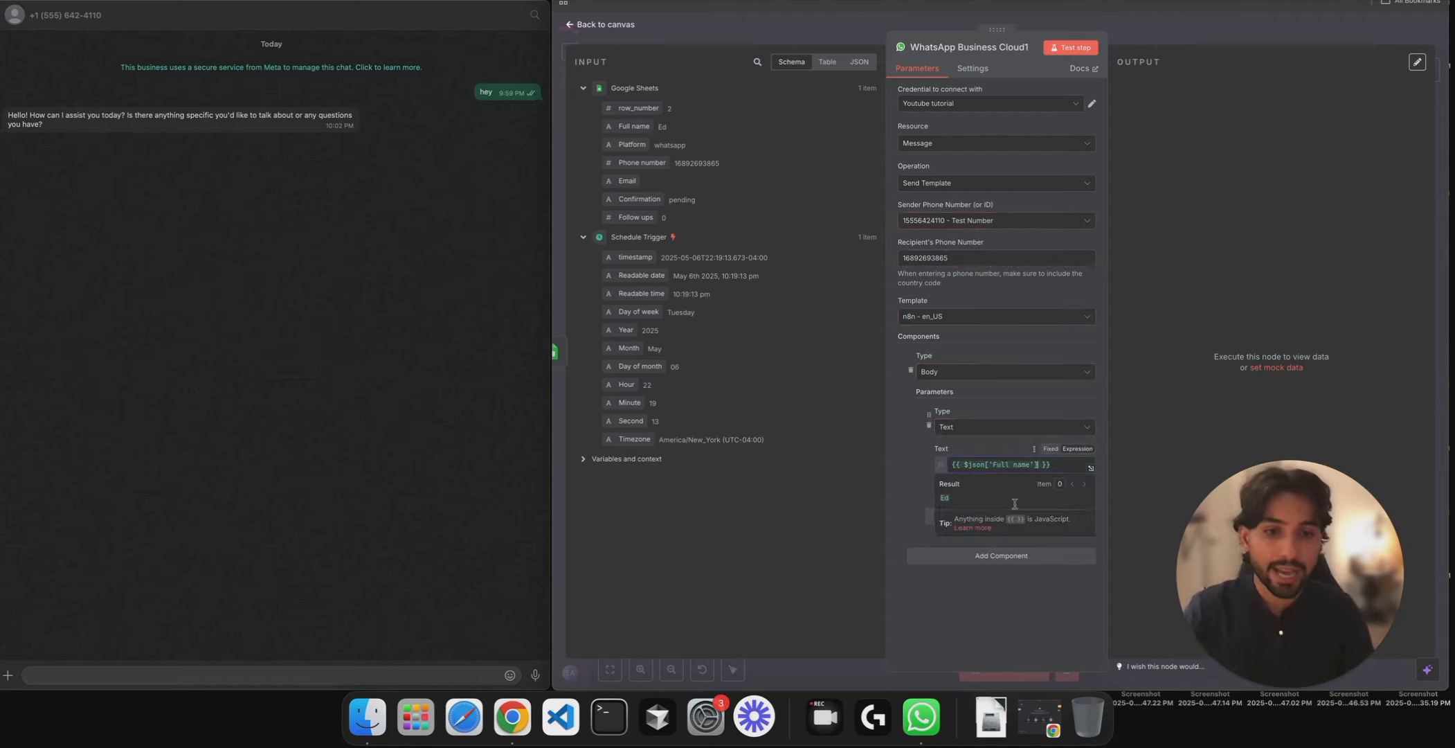
# - Map Platform into a second body text parameter and send a test template message
pyautogui.click(990, 524)
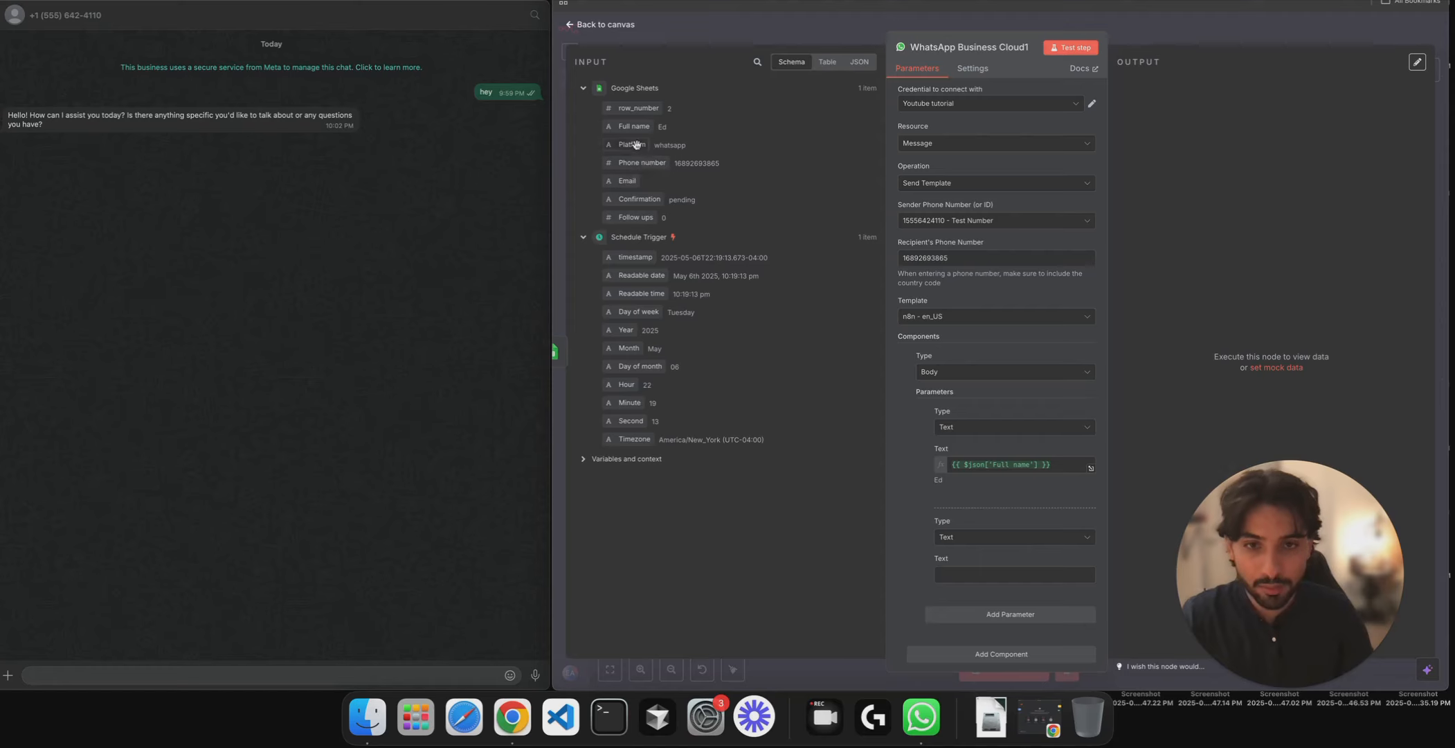
pyautogui.moveTo(631, 145); pyautogui.dragTo(971, 576)
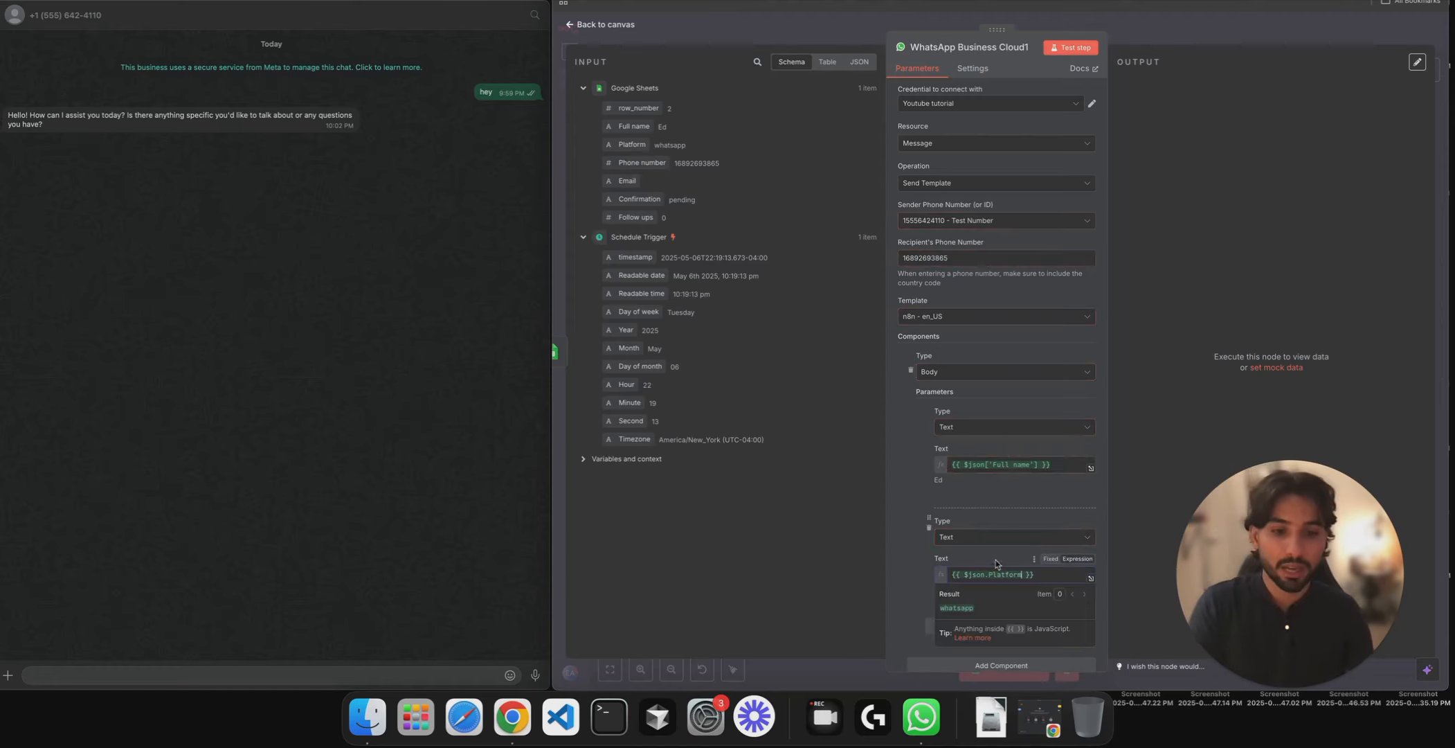
pyautogui.click(1083, 50)
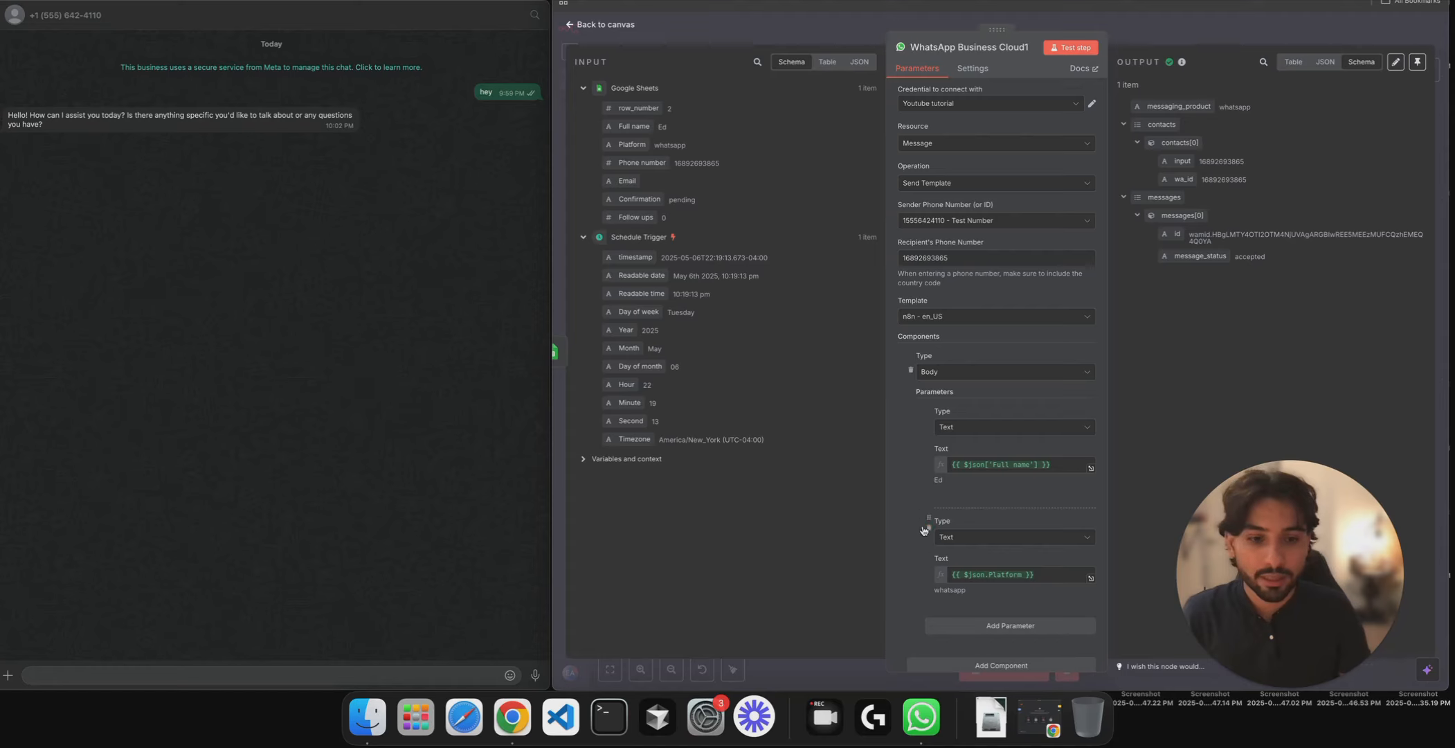
# - Try the Verify account button on the received message, then return to the n8n canvas
pyautogui.scroll(-1, 926, 532)
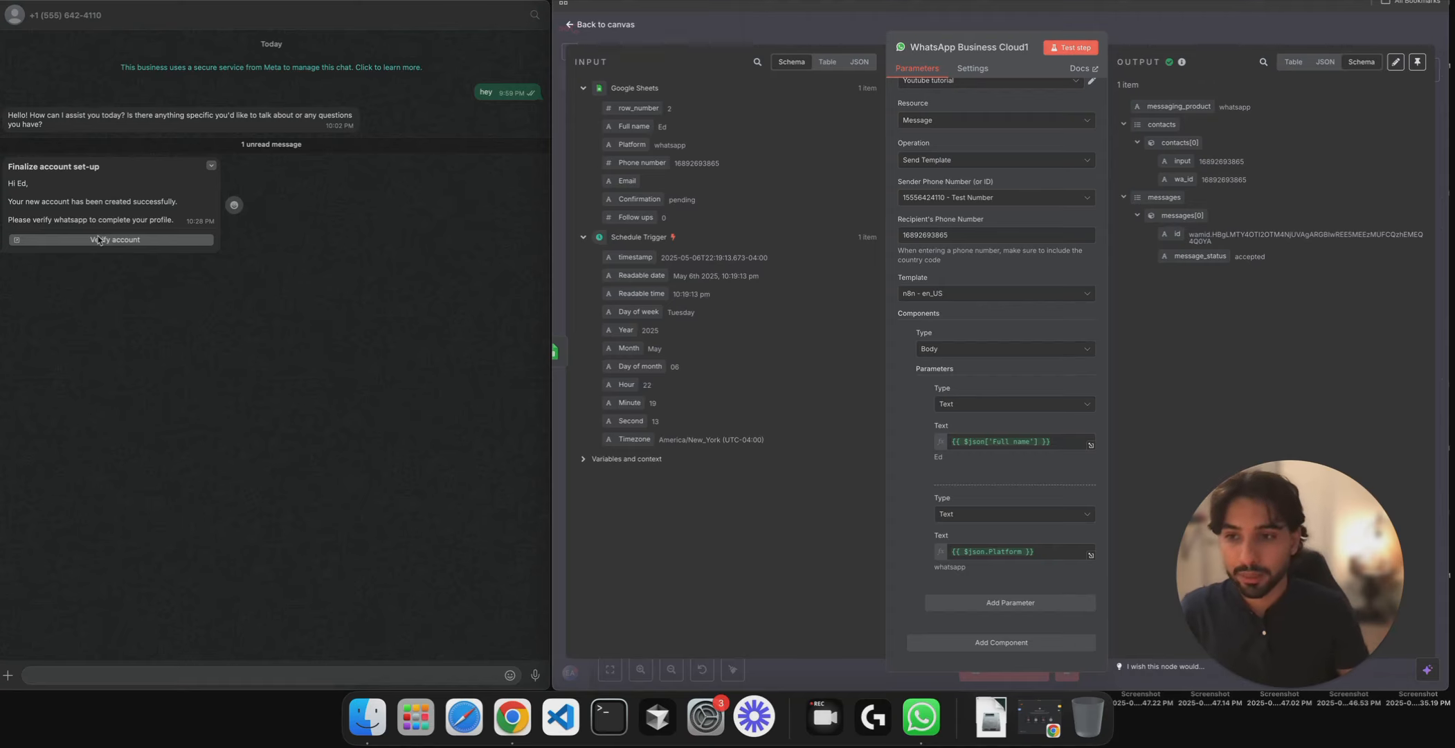
pyautogui.click(155, 239)
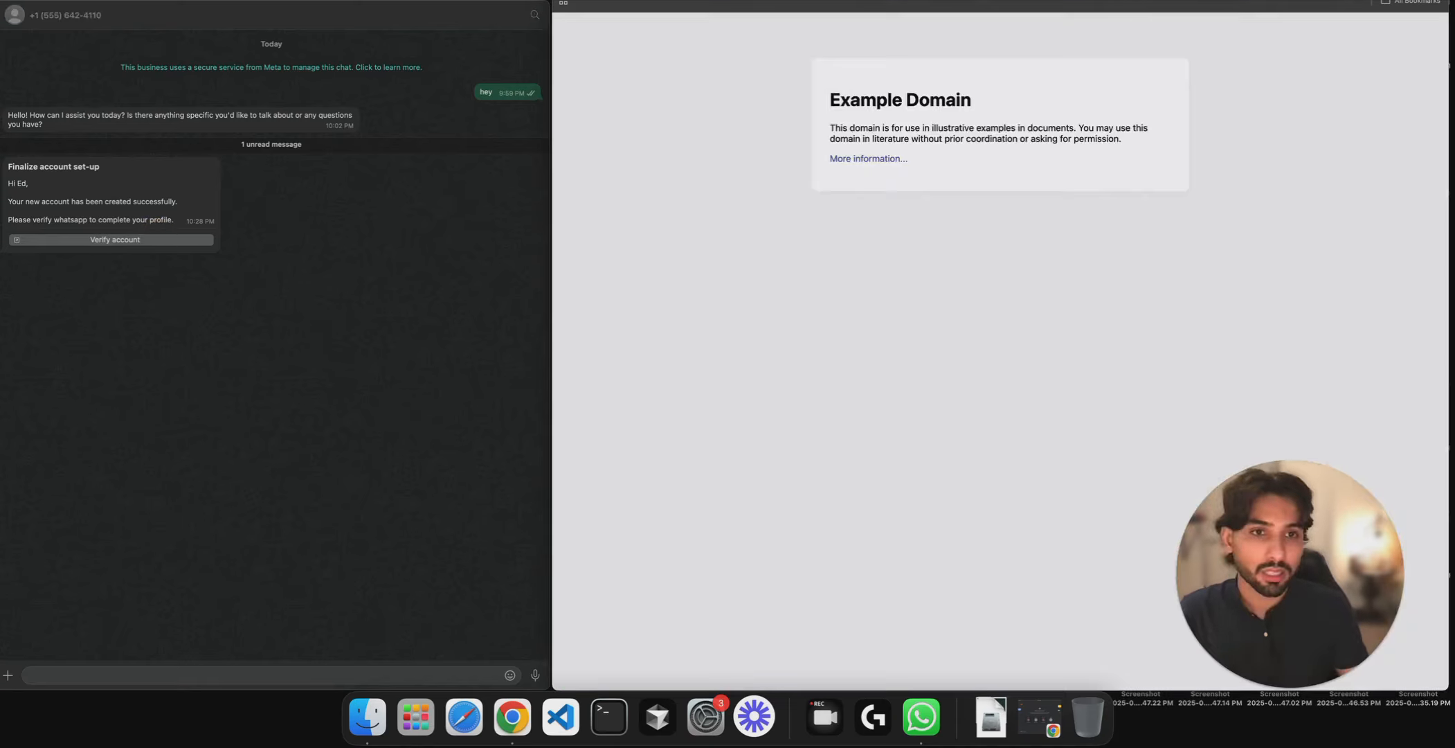
pyautogui.press('super+w')
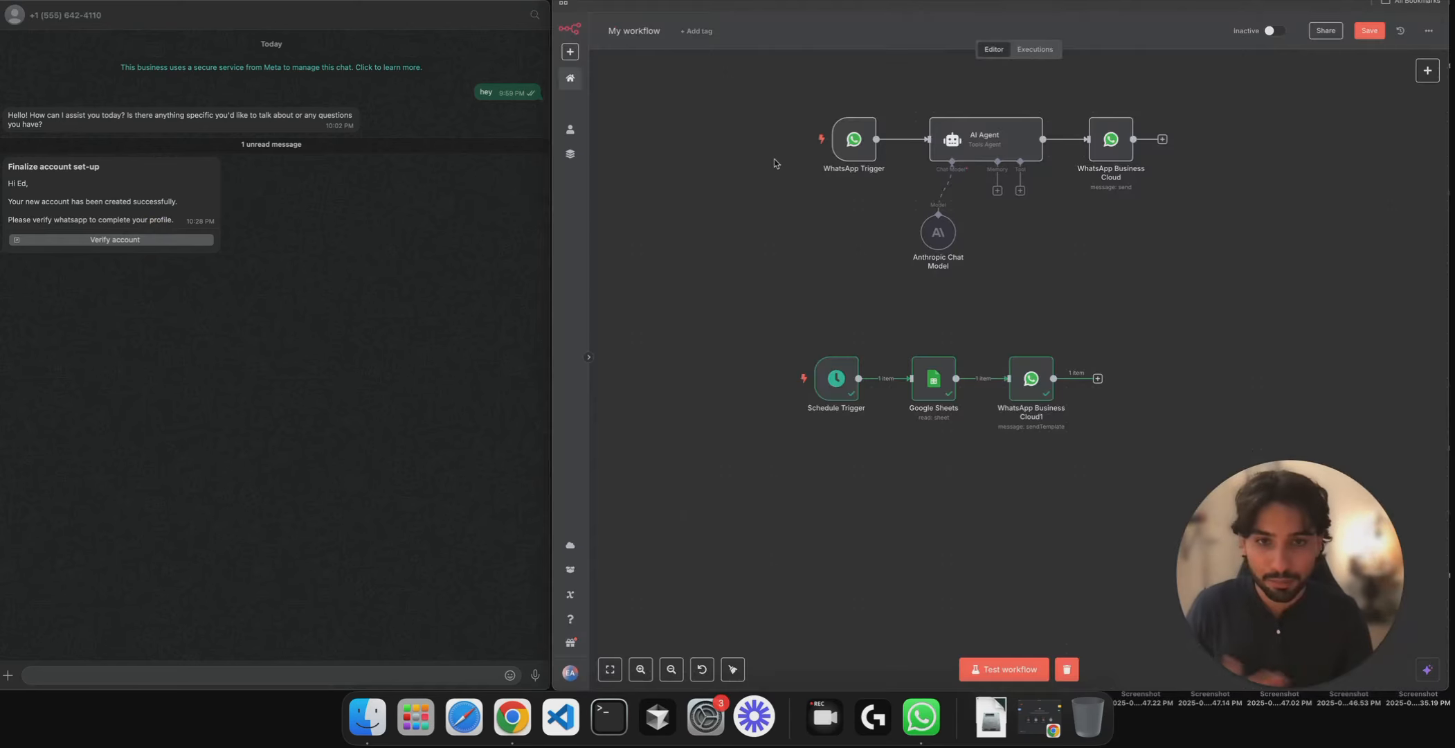